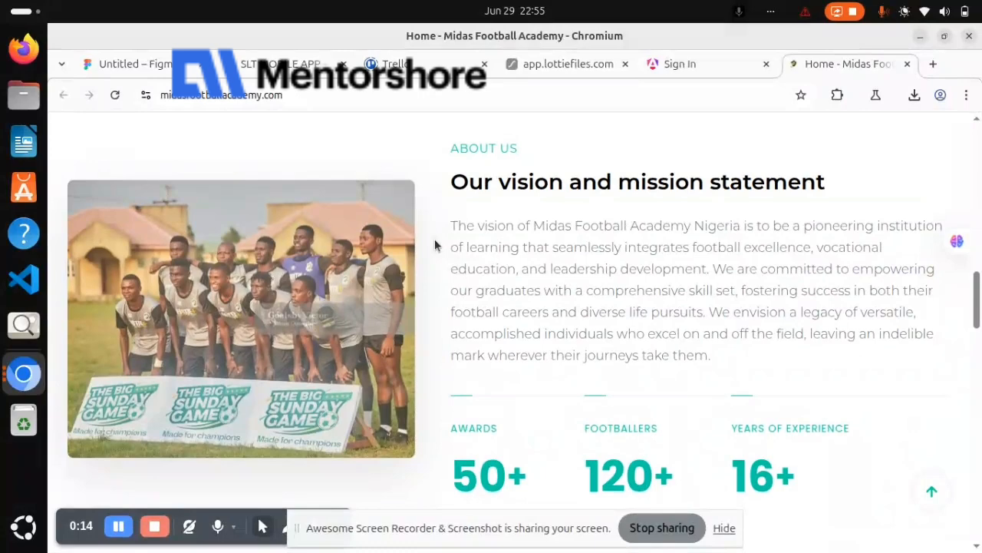
# Hide the screen-sharing notice and take an area screenshot of the web page's About Us section
pyautogui.click(724, 528)
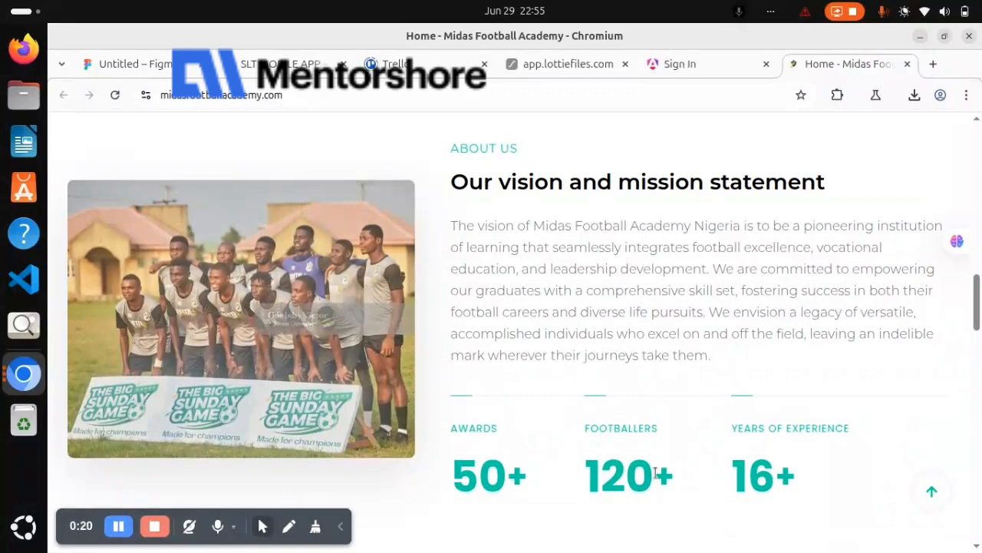
pyautogui.press('Print')
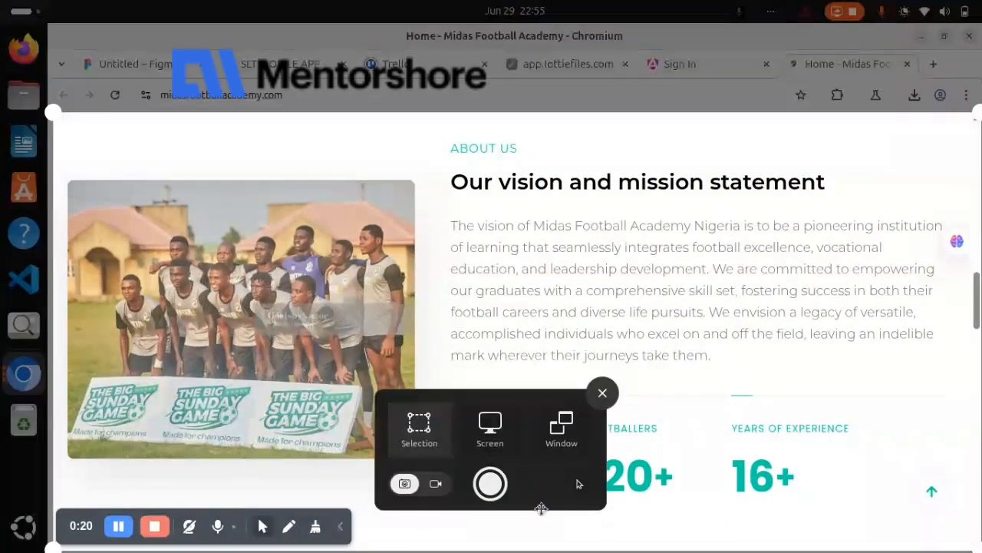
pyautogui.click(490, 482)
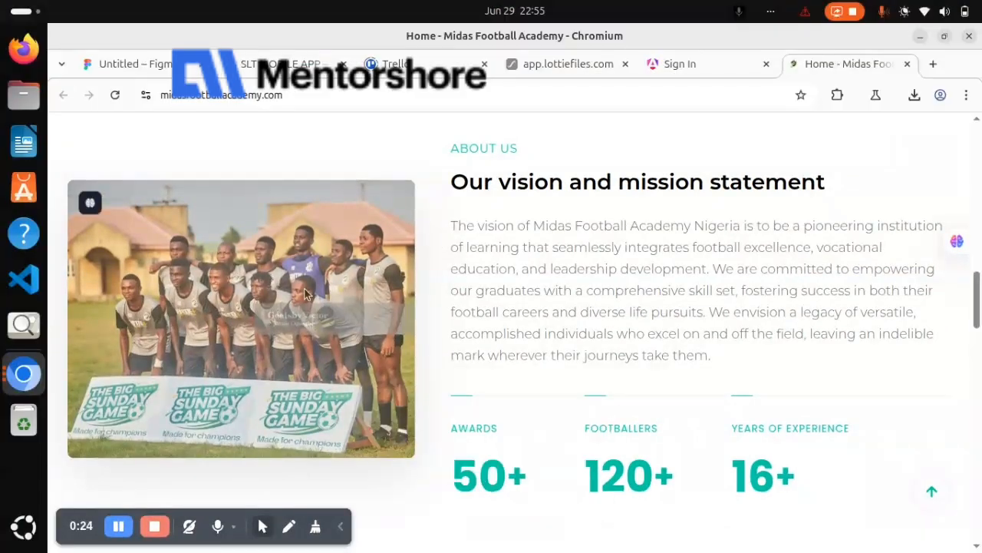
# Switch to the untitled Figma file, paste the screenshot and place it at about X -638, Y -457
pyautogui.click(135, 66)
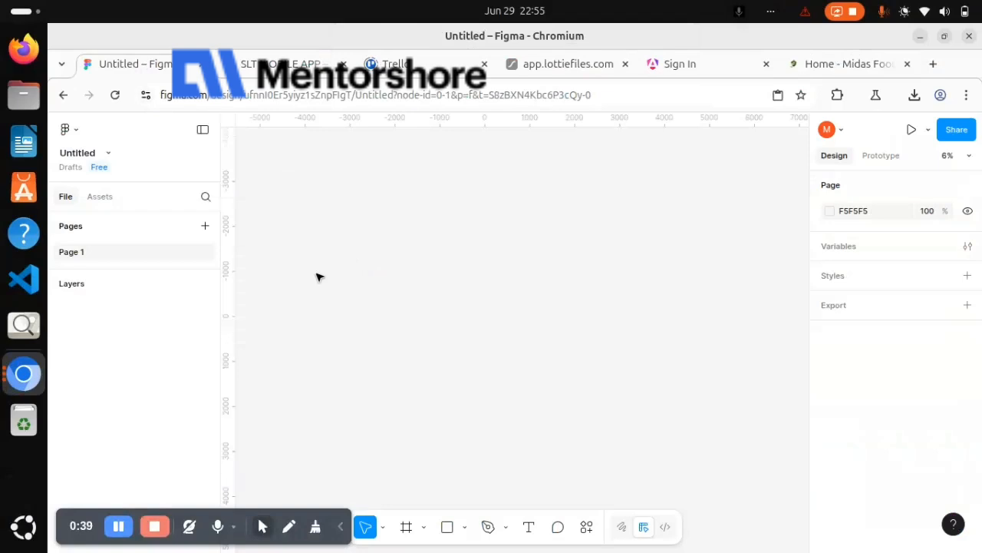
pyautogui.hotkey('ctrl', 'v')
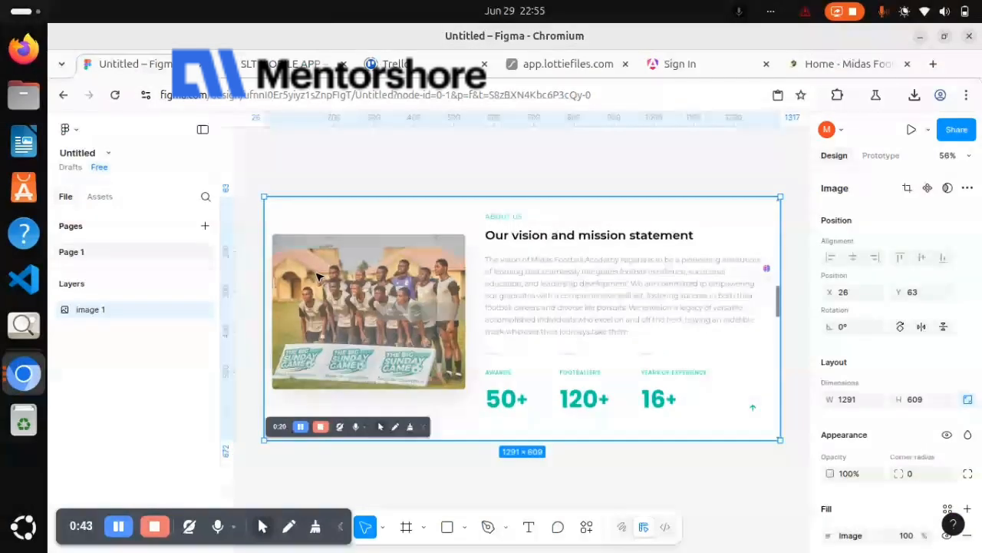
pyautogui.press('-')
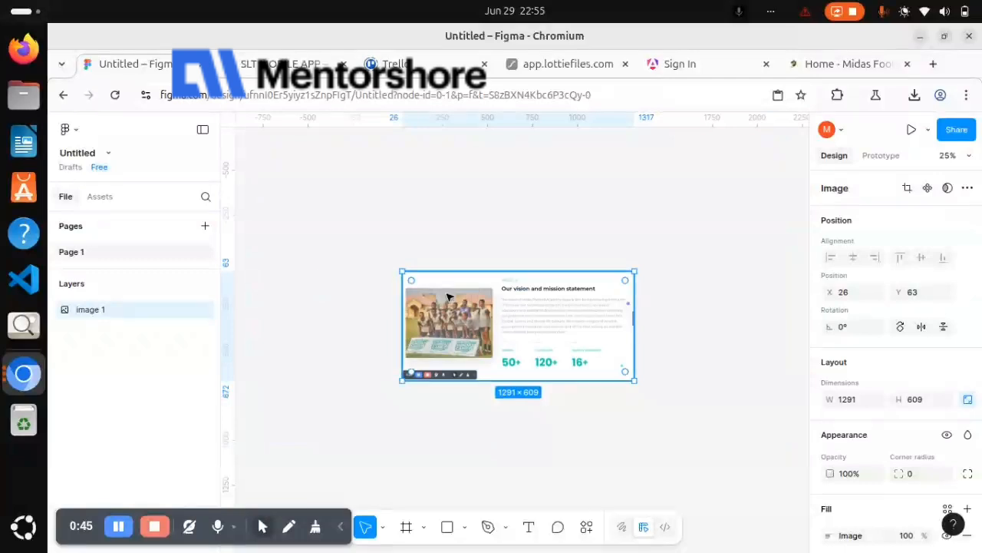
pyautogui.moveTo(474, 311); pyautogui.dragTo(353, 218)
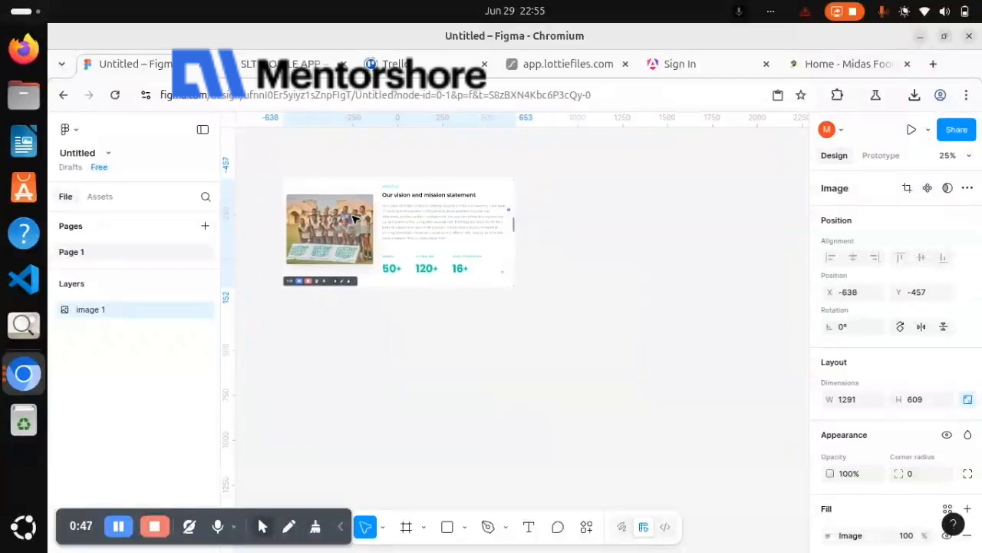
# Run the Text Extractor plugin on the pasted screenshot to get its text
pyautogui.rightClick(536, 223)
pyautogui.moveTo(614, 349)
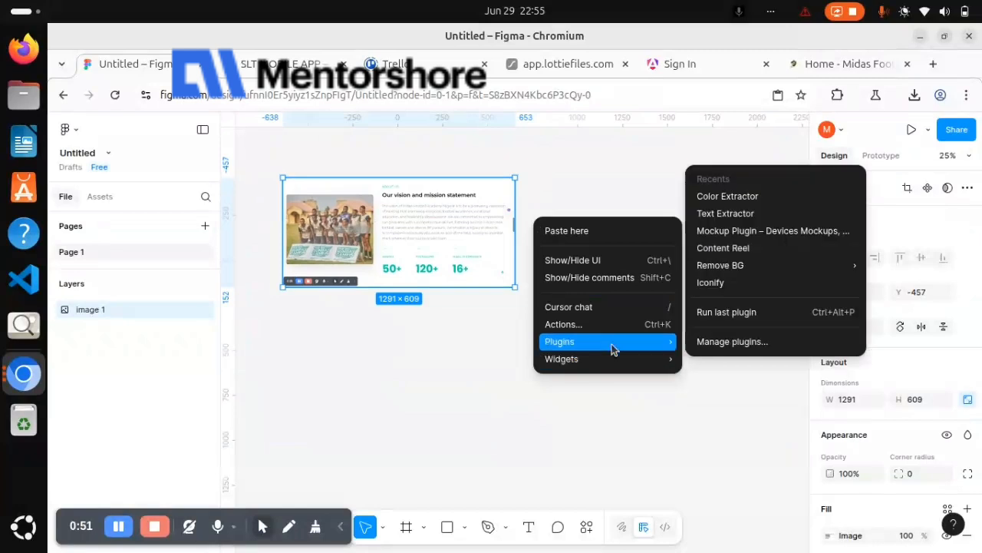
pyautogui.click(741, 215)
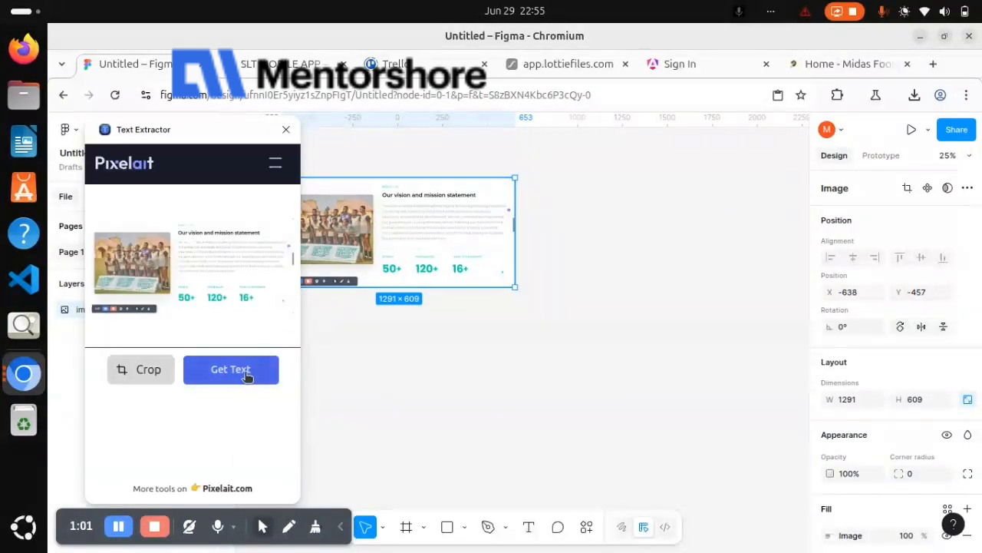
pyautogui.click(247, 375)
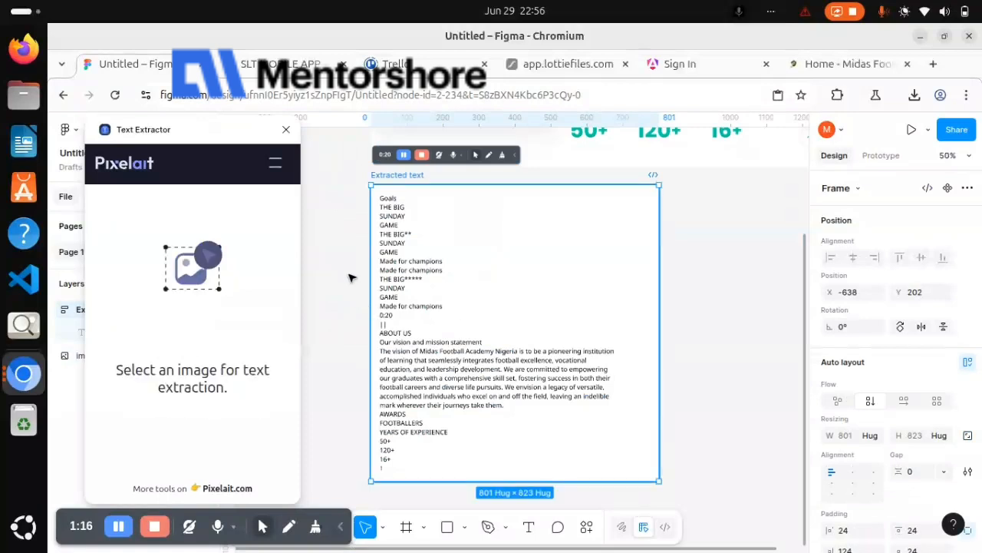
# Close the Text Extractor and move the extracted text frame beside the screenshot, to about X -1486, Y 214
pyautogui.click(285, 129)
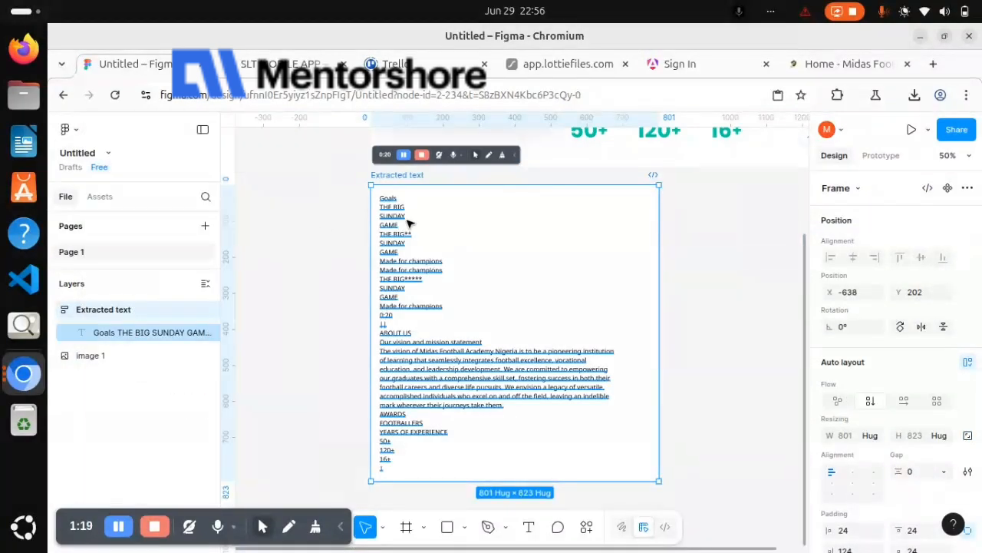
pyautogui.press('-')
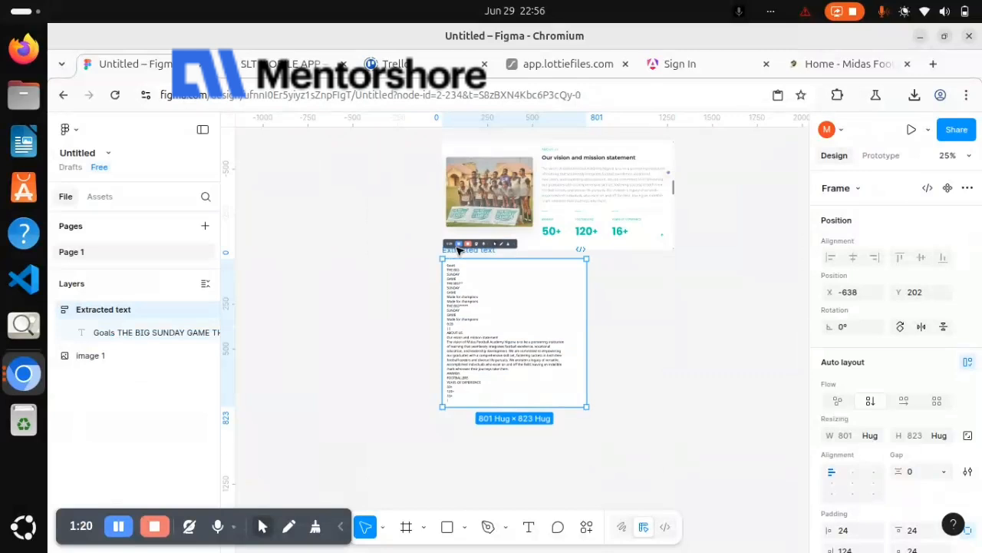
pyautogui.moveTo(454, 251); pyautogui.dragTo(306, 258)
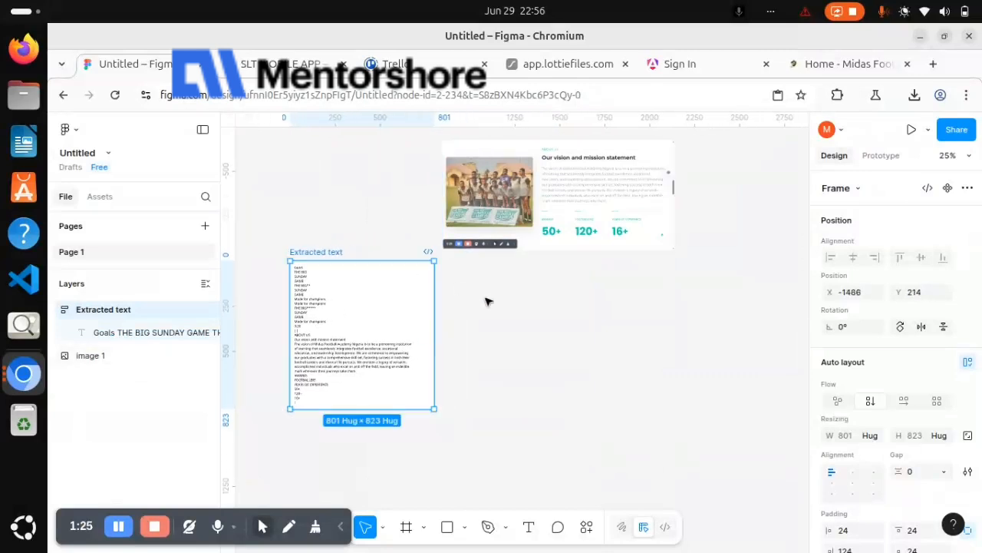
# Run the Color Extractor plugin on the screenshot and get its color palette
pyautogui.rightClick(486, 301)
pyautogui.moveTo(614, 418)
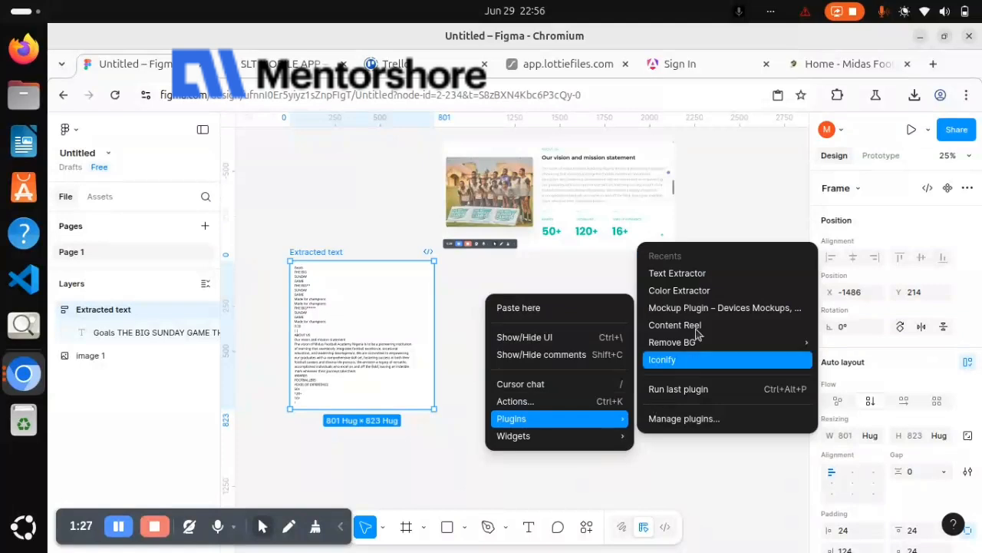
pyautogui.click(710, 295)
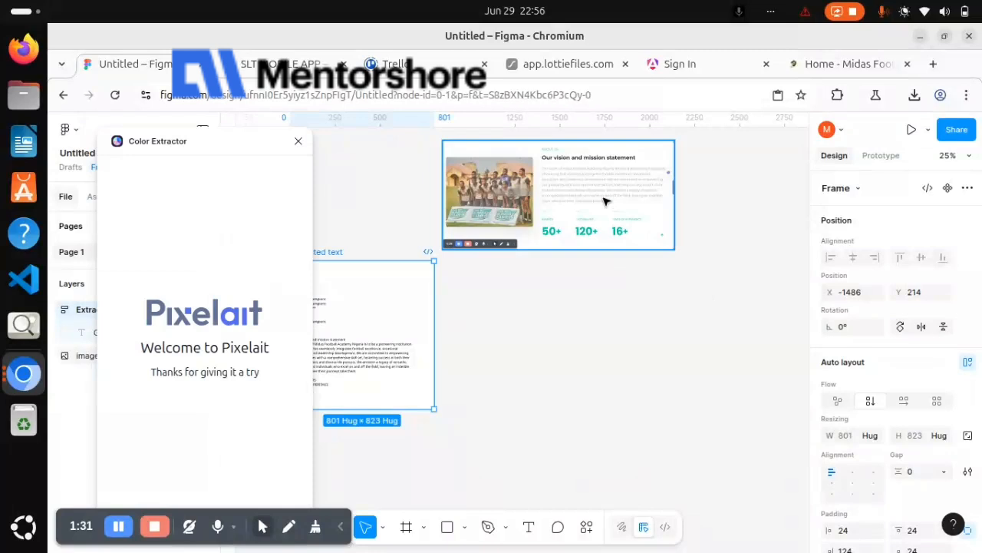
pyautogui.click(604, 201)
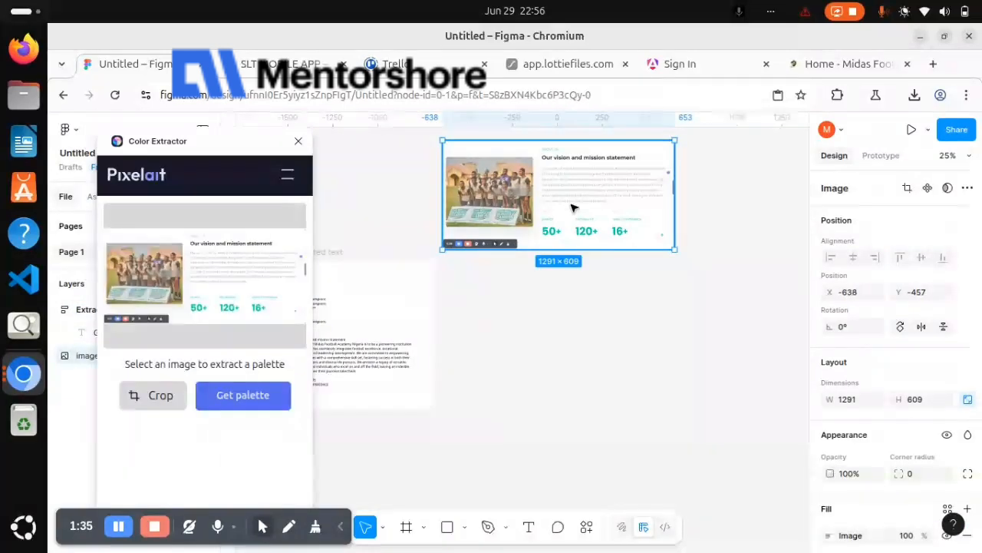
pyautogui.click(264, 396)
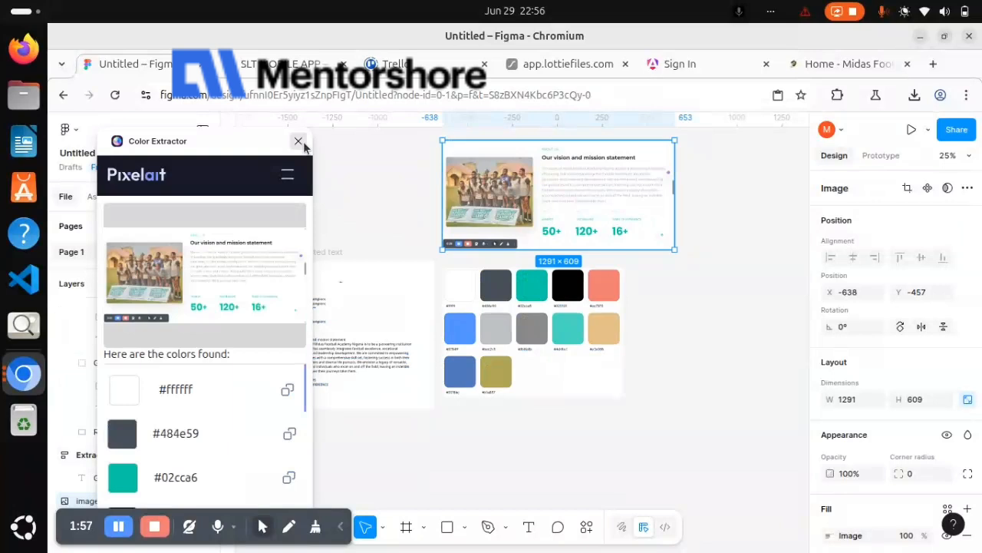
# Close the Color Extractor, cut the ABOUT US line from the extracted text and paste it as separate text beside the screenshot
pyautogui.hscroll(2, 438, 255)
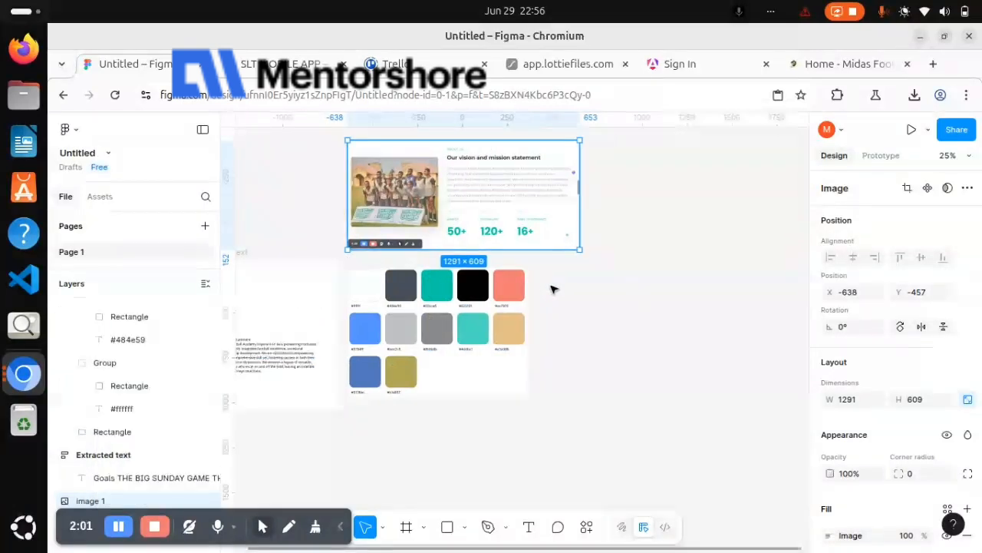
pyautogui.hscroll(-4, 555, 289)
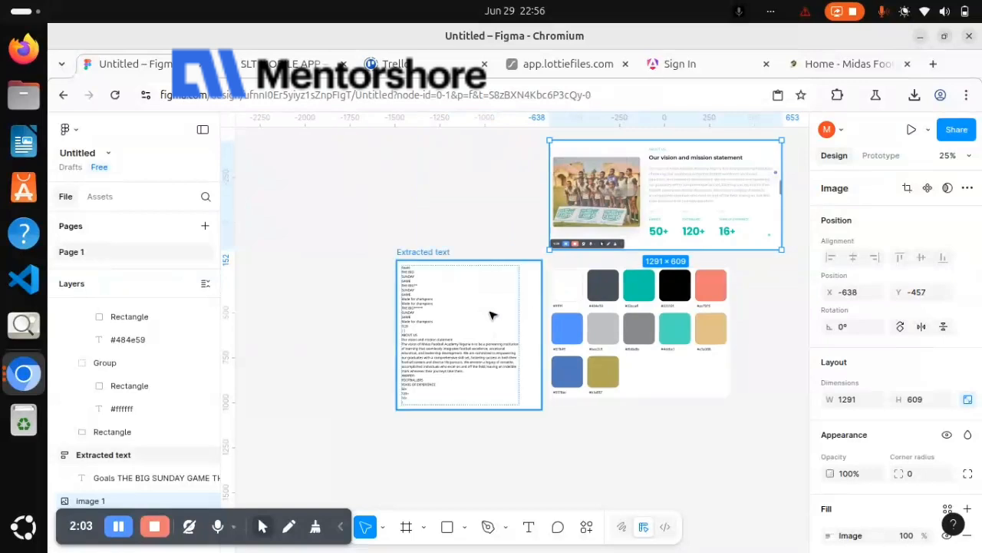
pyautogui.scroll(3, 492, 314)
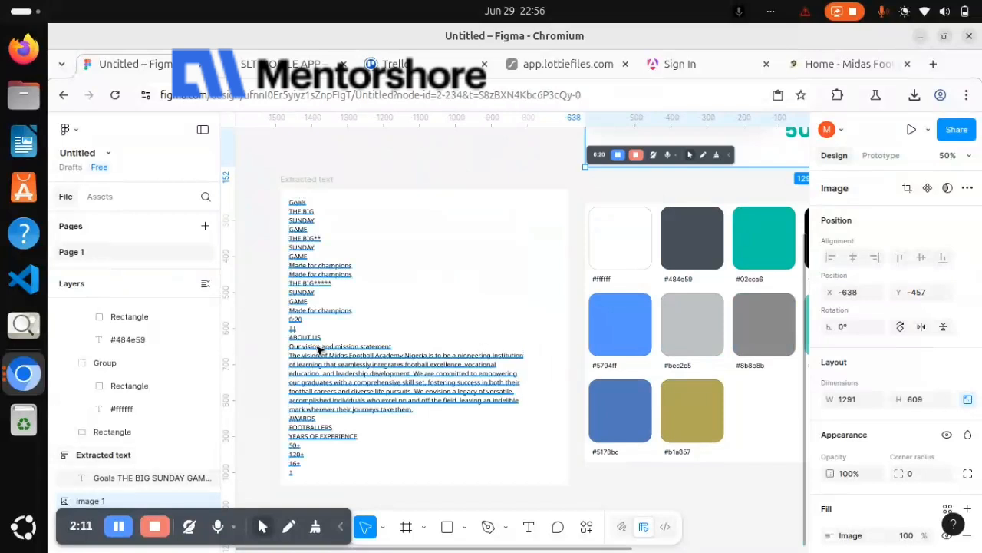
pyautogui.click(320, 349)
pyautogui.doubleClick(322, 337)
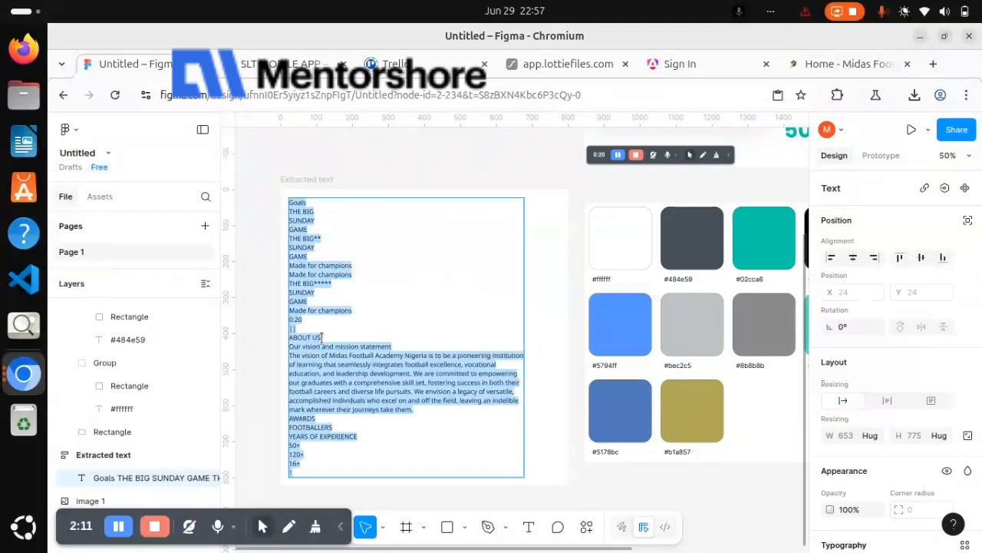
pyautogui.click(321, 337)
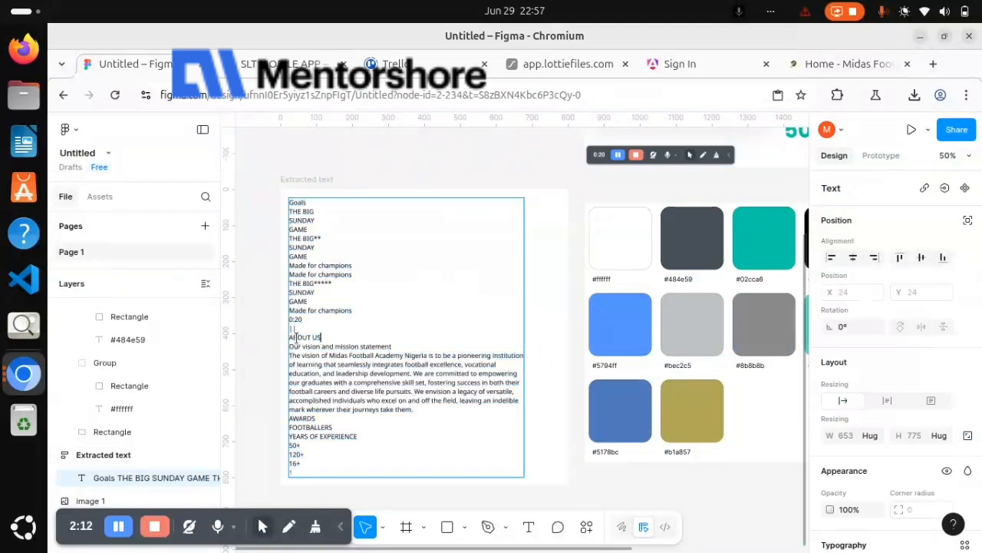
pyautogui.keyDown('shift'); pyautogui.click(296, 338); pyautogui.keyUp('shift')
pyautogui.hscroll(10, 407, 346)
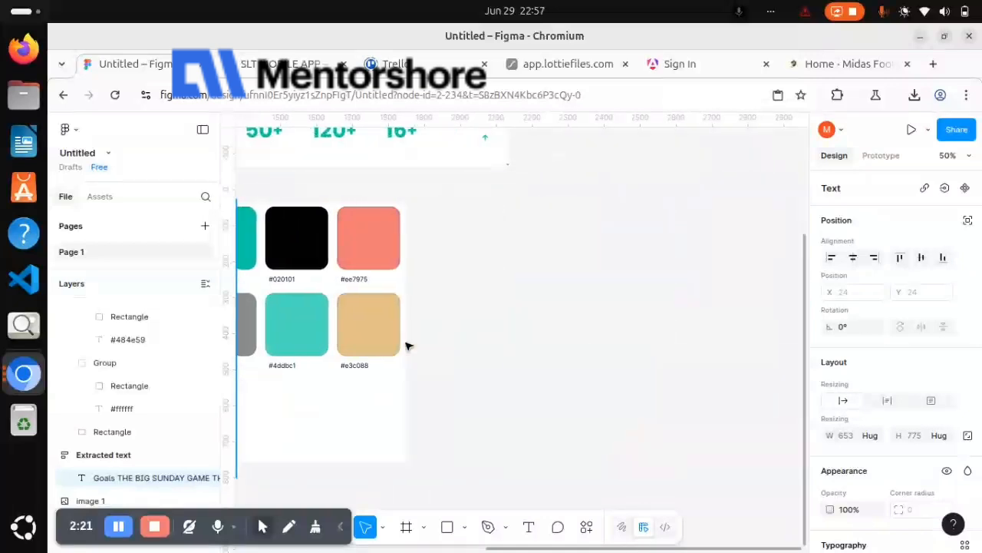
pyautogui.scroll(3, 429, 299)
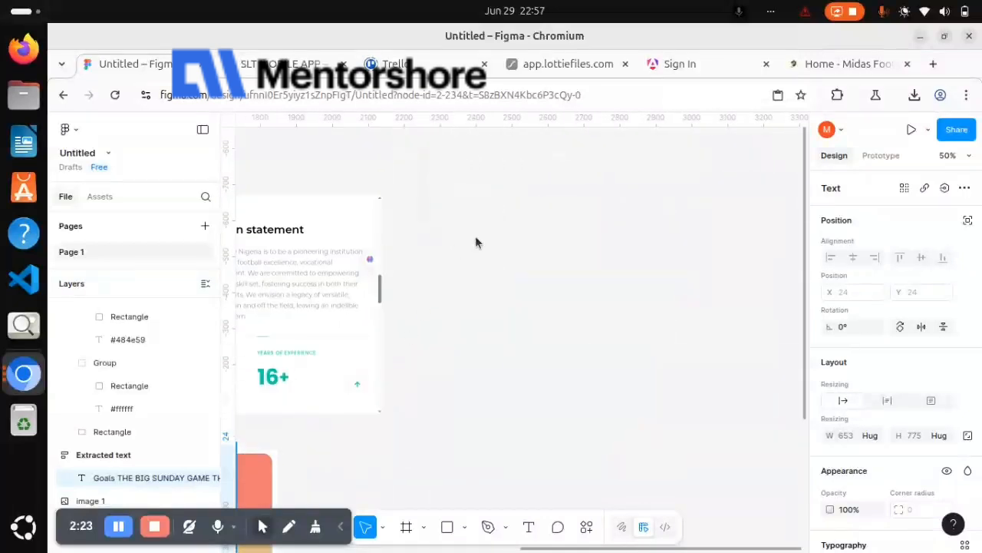
pyautogui.click(476, 243)
pyautogui.hotkey('ctrl', 'v')
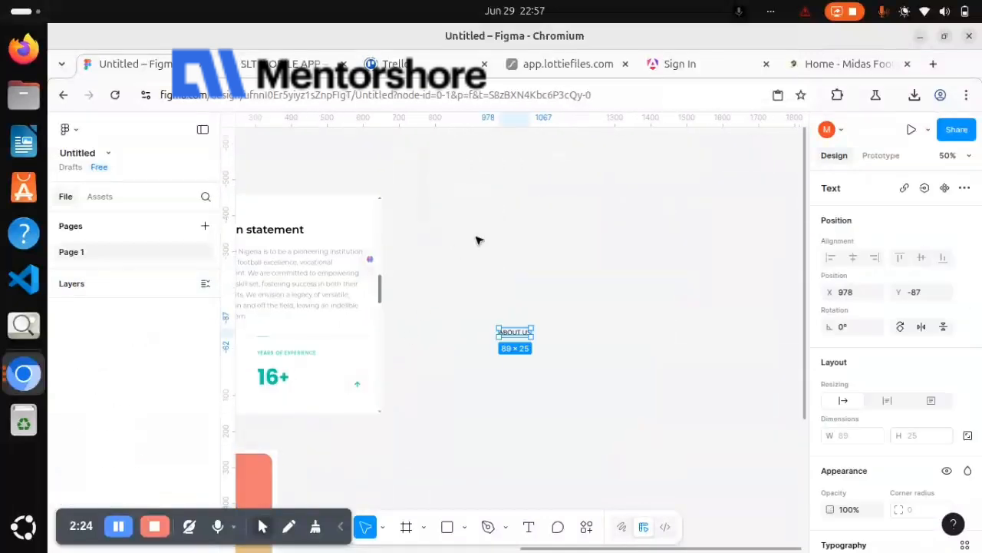
# Place the line "Our vision and mission statement" from the extracted text as a separate text just below ABOUT US
pyautogui.scroll(-5, 506, 349)
pyautogui.hscroll(-8, 507, 349)
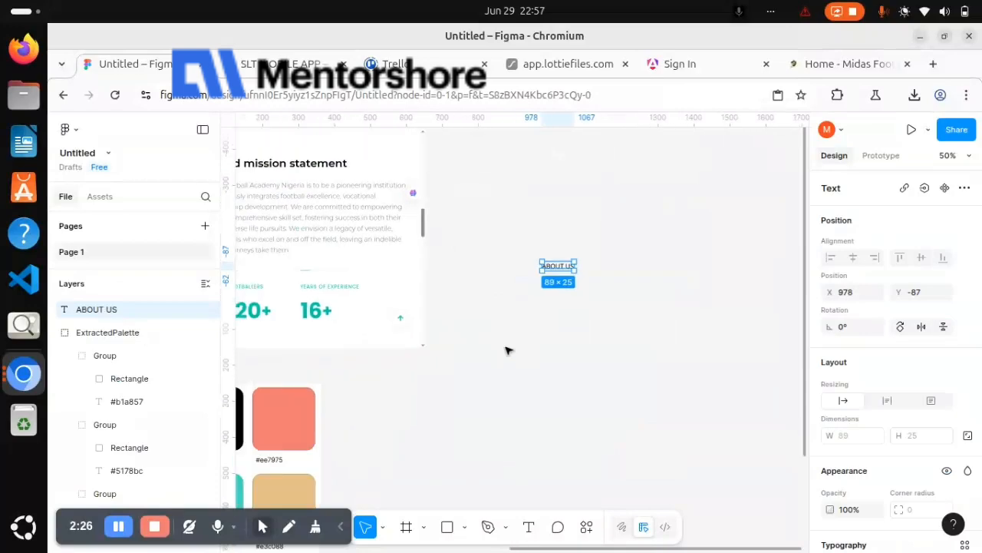
pyautogui.scroll(5, 506, 349)
pyautogui.scroll(-5, 506, 349)
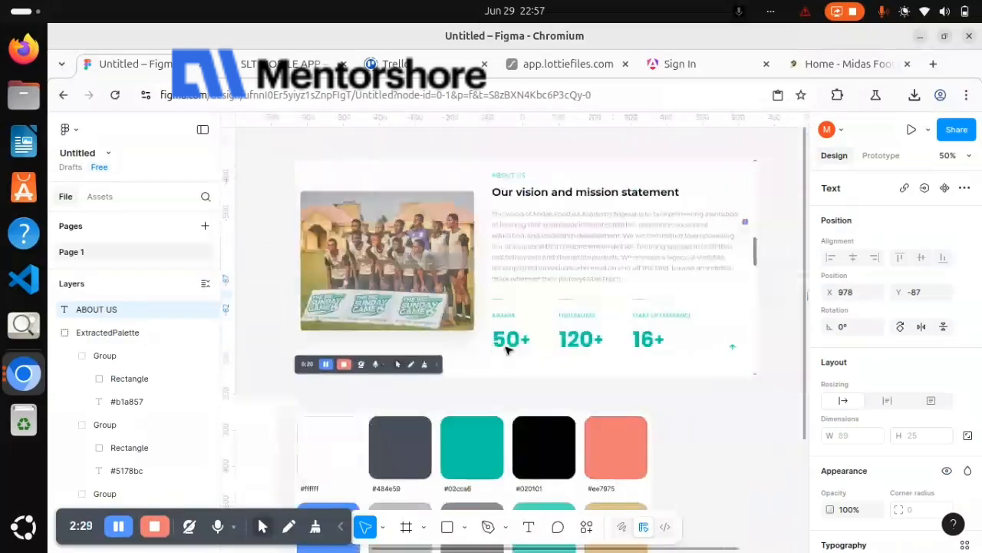
pyautogui.hscroll(-3, 507, 349)
pyautogui.hscroll(-3, 506, 349)
pyautogui.scroll(1, 507, 350)
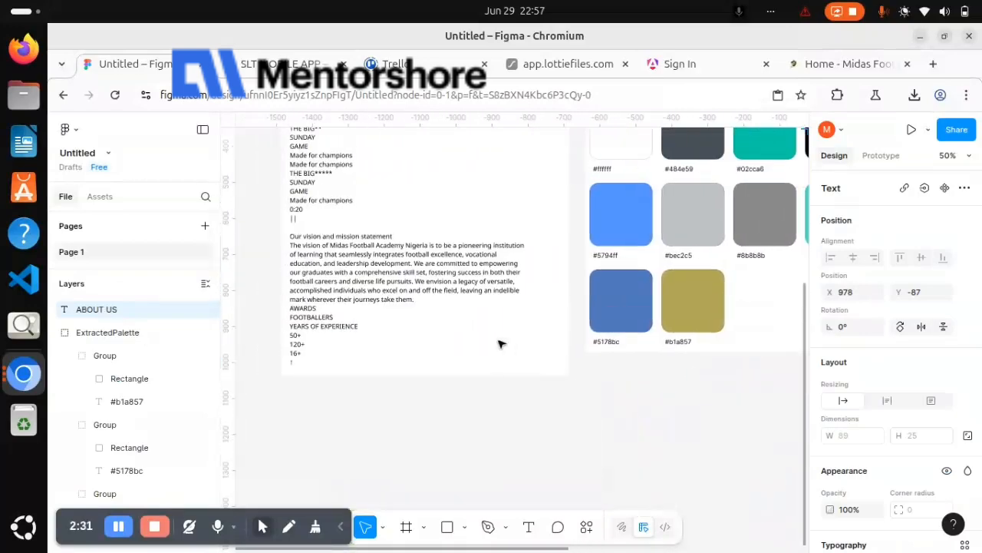
pyautogui.click(390, 243)
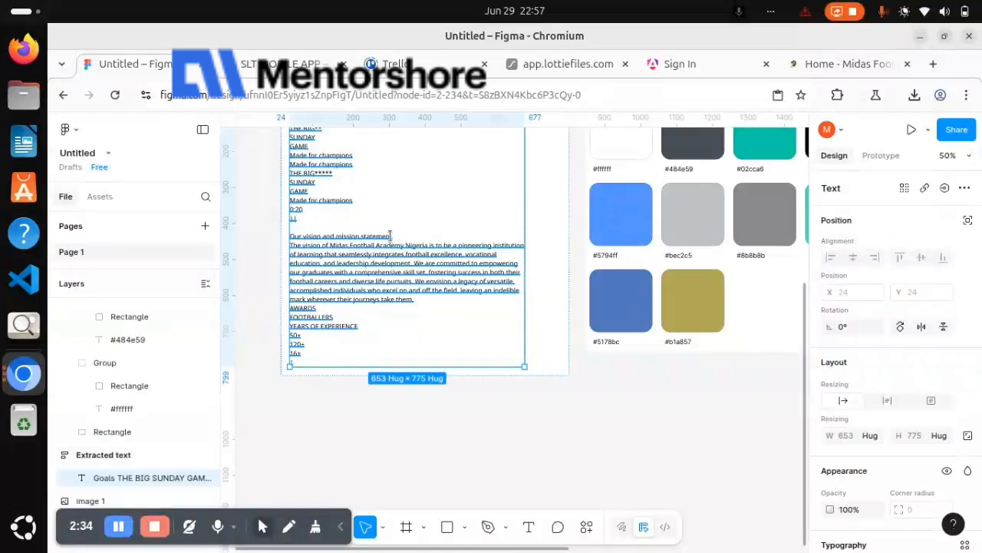
pyautogui.tripleClick(390, 236)
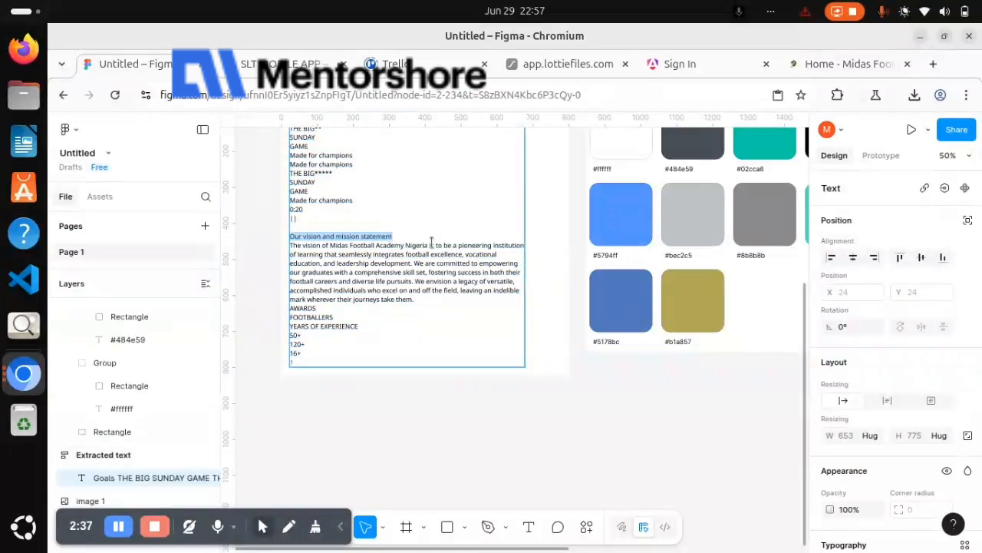
pyautogui.press('Escape')
pyautogui.hscroll(10, 434, 242)
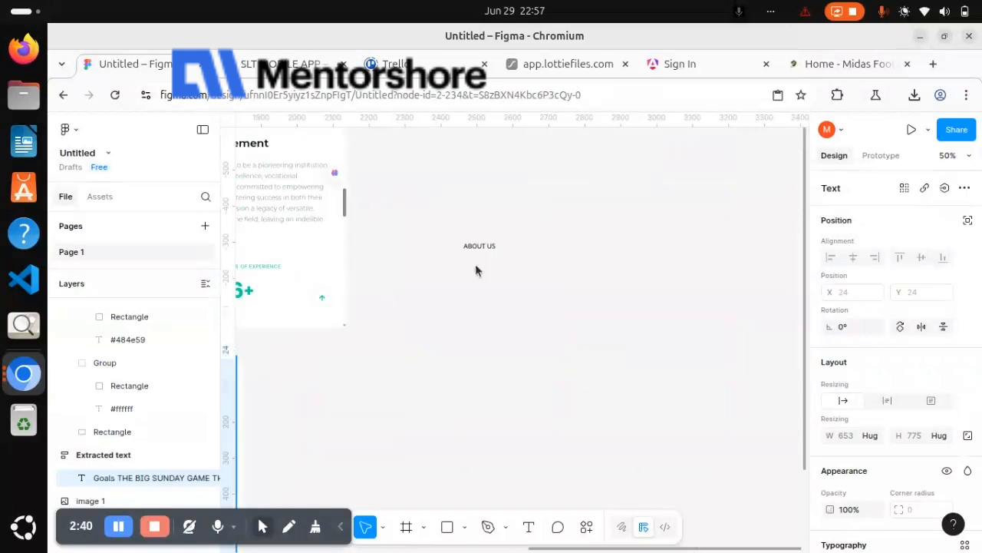
pyautogui.click(478, 268)
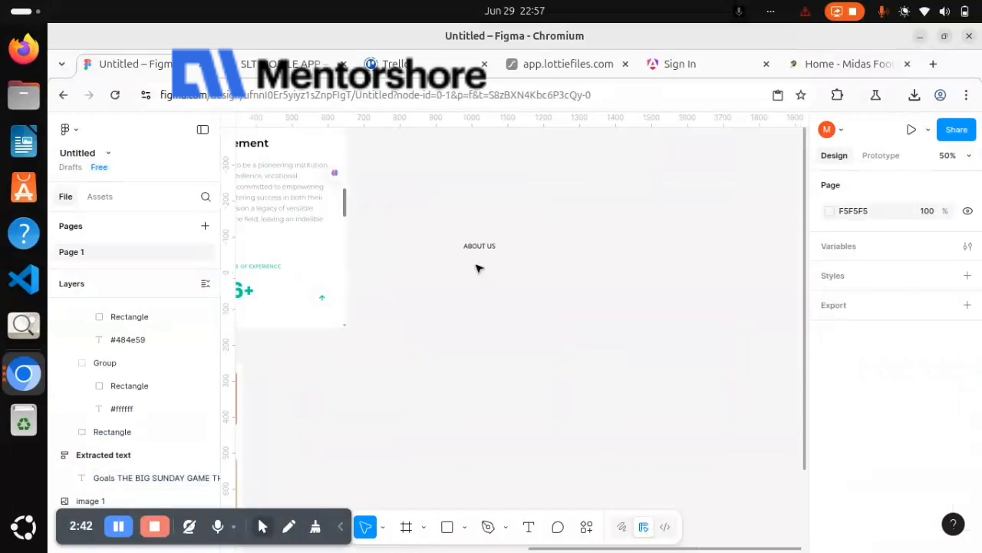
pyautogui.hotkey('ctrl', 'v')
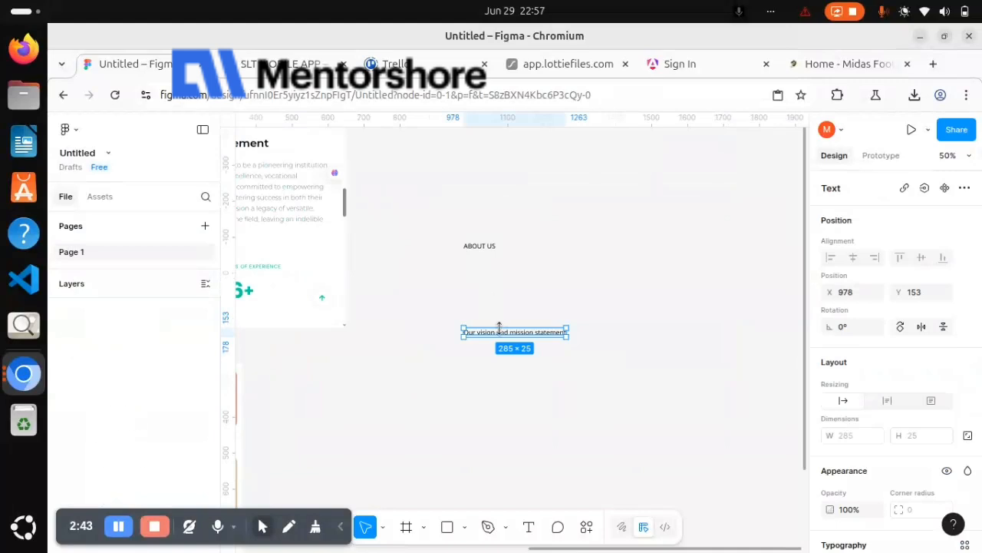
pyautogui.moveTo(502, 331); pyautogui.dragTo(496, 260)
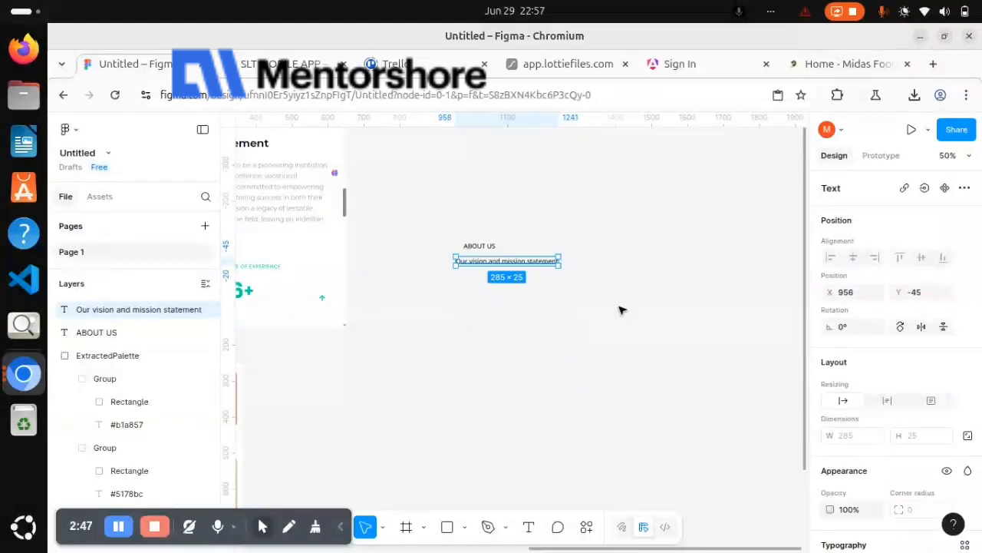
# Wrap the ABOUT US and "Our vision and mission statement" texts together in an auto layout frame
pyautogui.moveTo(429, 214); pyautogui.dragTo(622, 310)
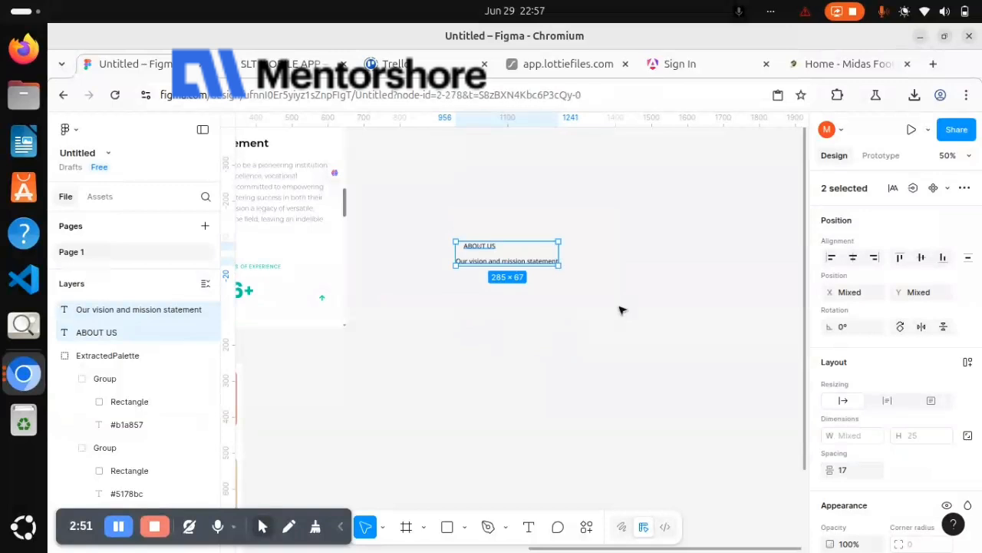
pyautogui.hotkey('shift', 'a')
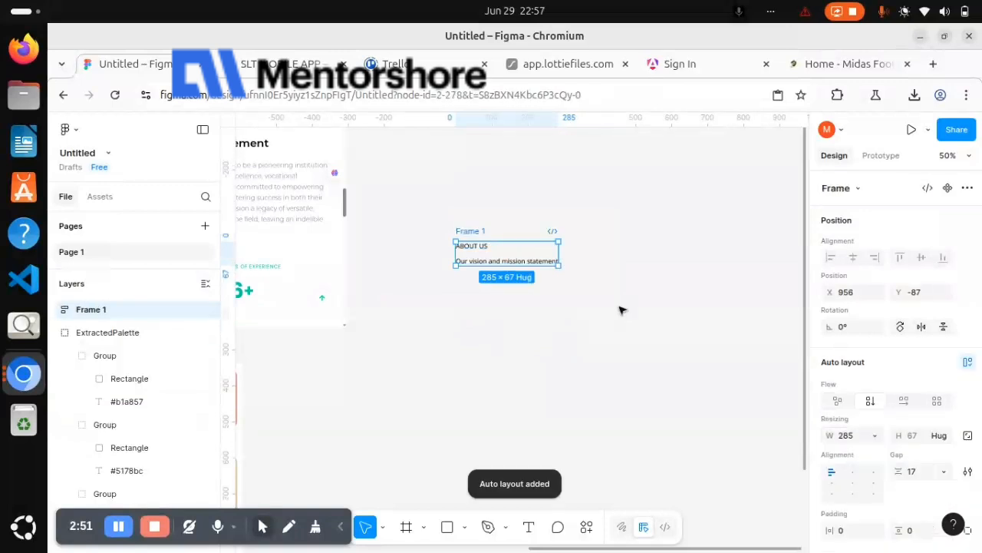
pyautogui.doubleClick(489, 248)
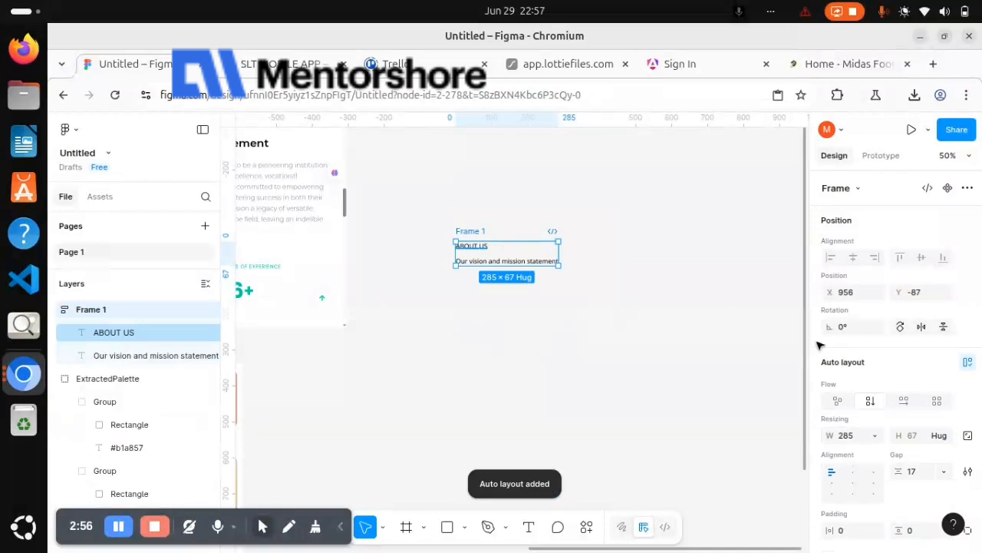
pyautogui.scroll(-5, 869, 392)
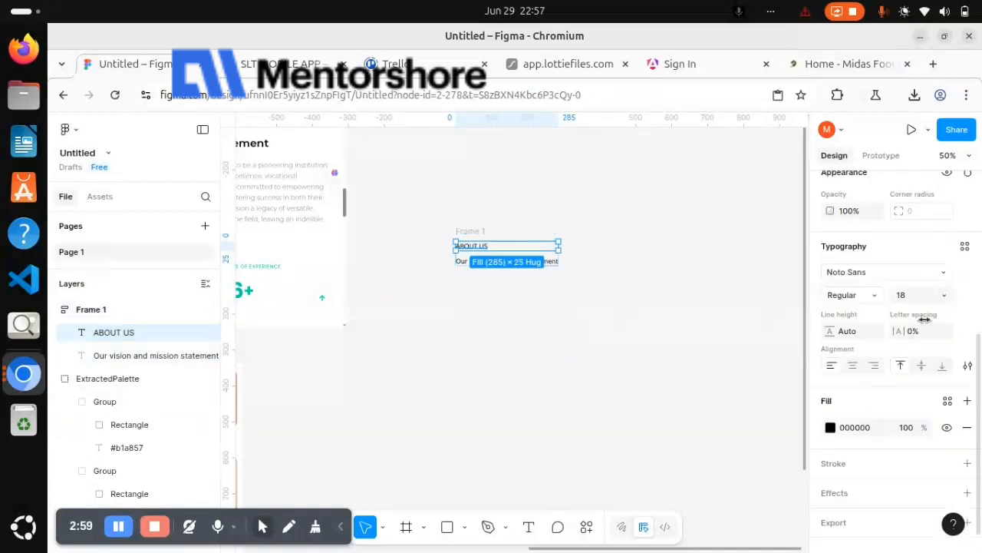
pyautogui.click(945, 297)
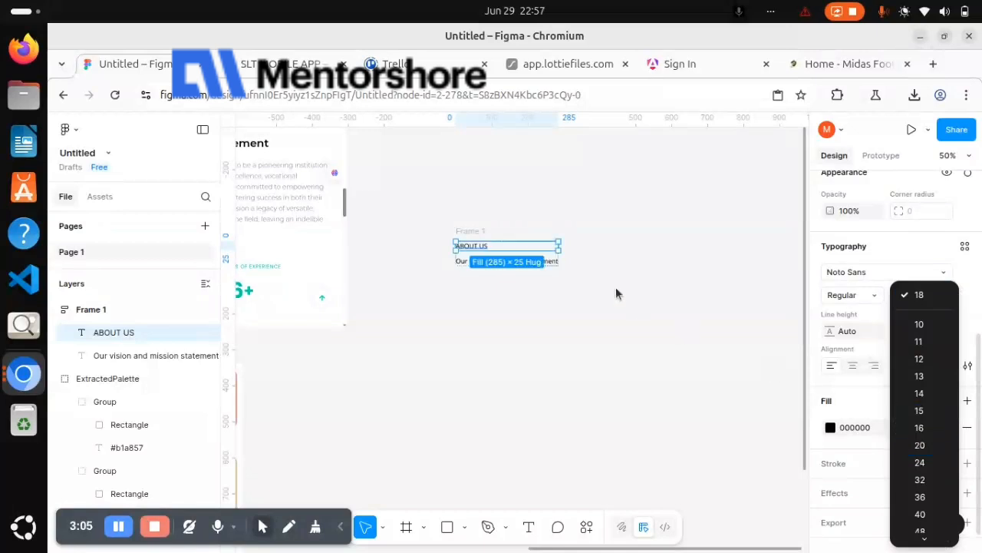
pyautogui.press('Escape')
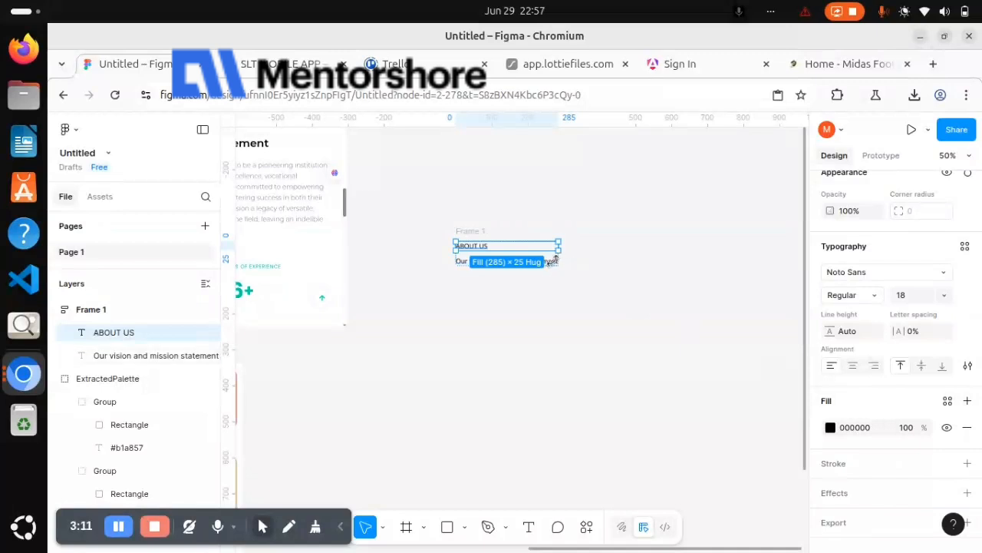
# Set the font size of the "Our vision and mission statement" text to 32
pyautogui.click(552, 263)
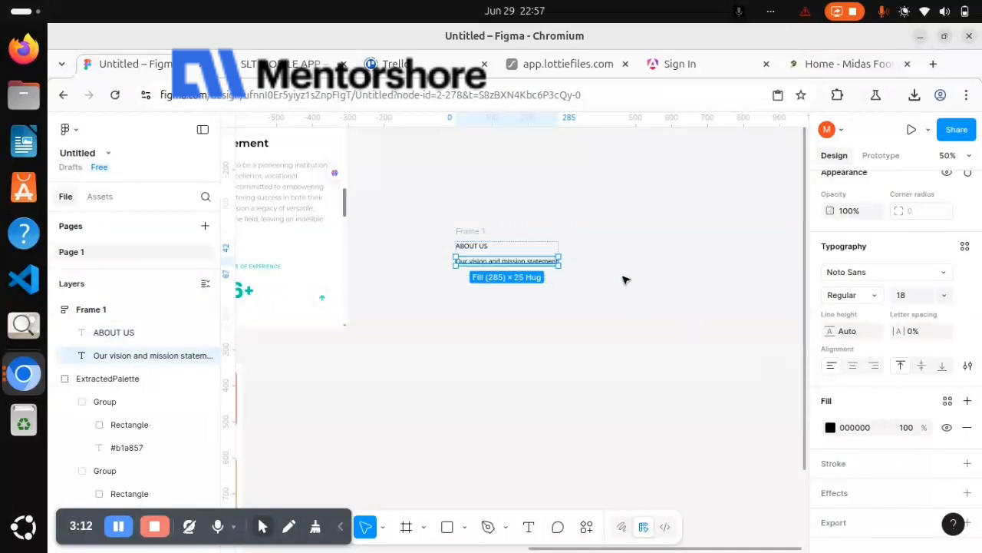
pyautogui.click(943, 296)
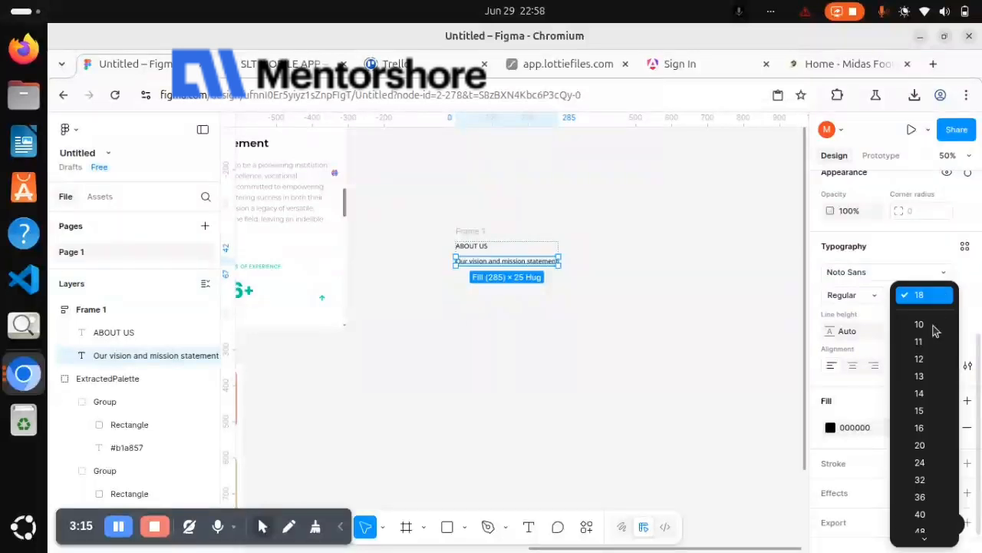
pyautogui.click(926, 482)
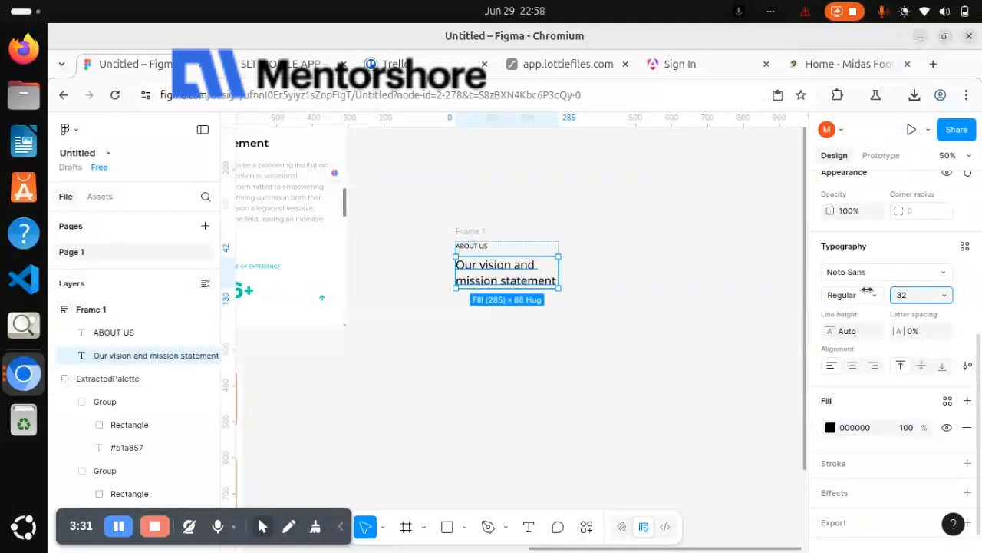
# Set the width of the auto layout frame around the two headings to hug its contents
pyautogui.scroll(3, 866, 289)
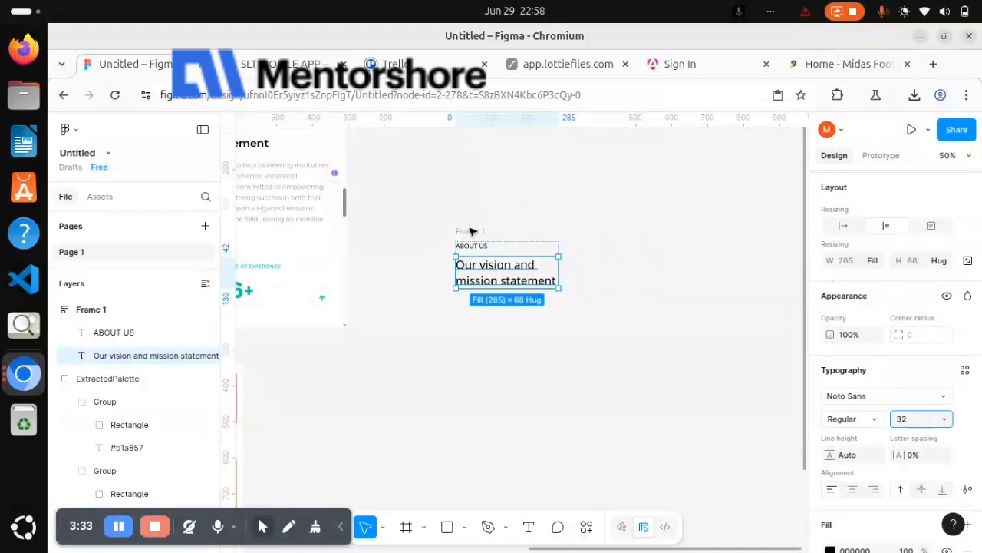
pyautogui.press('Escape')
pyautogui.click(876, 264)
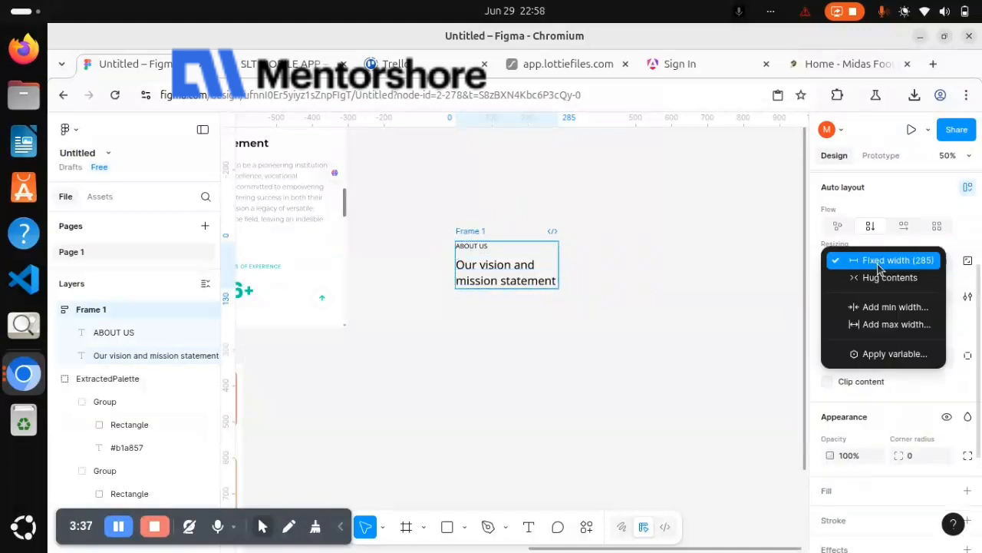
pyautogui.click(883, 277)
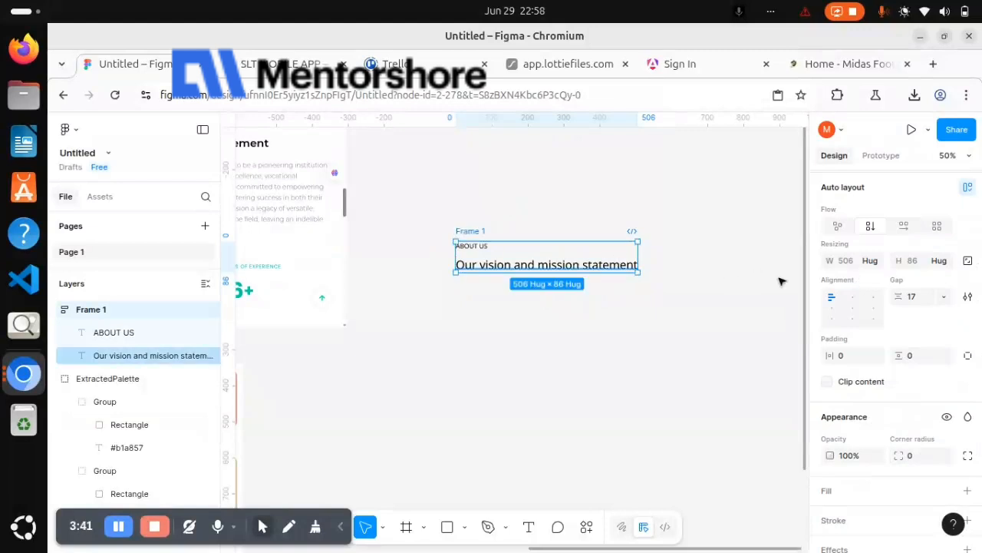
# Copy the fill hex code 020101 from the black swatch in the extracted palette
pyautogui.hscroll(-5, 677, 280)
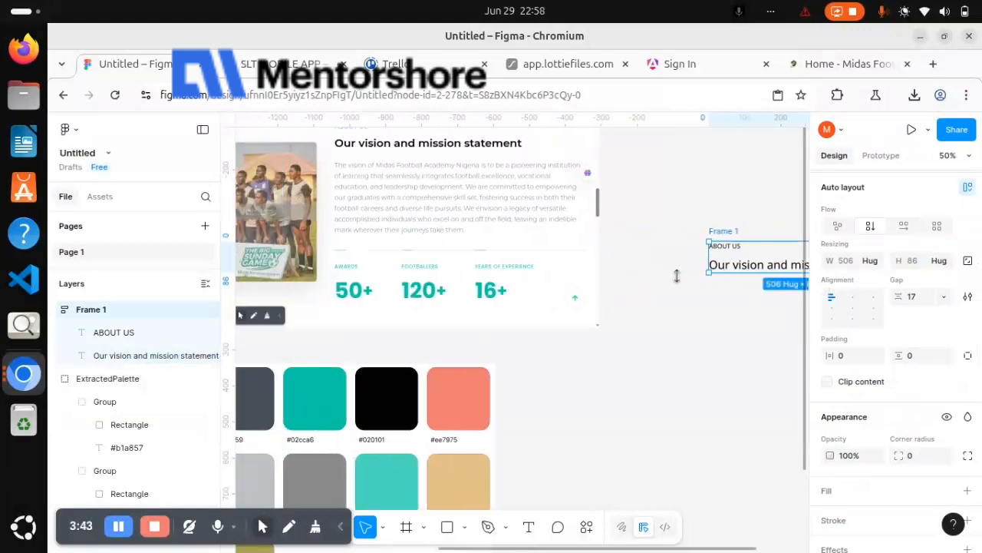
pyautogui.scroll(-2, 677, 280)
pyautogui.hscroll(3, 668, 281)
pyautogui.scroll(1, 667, 281)
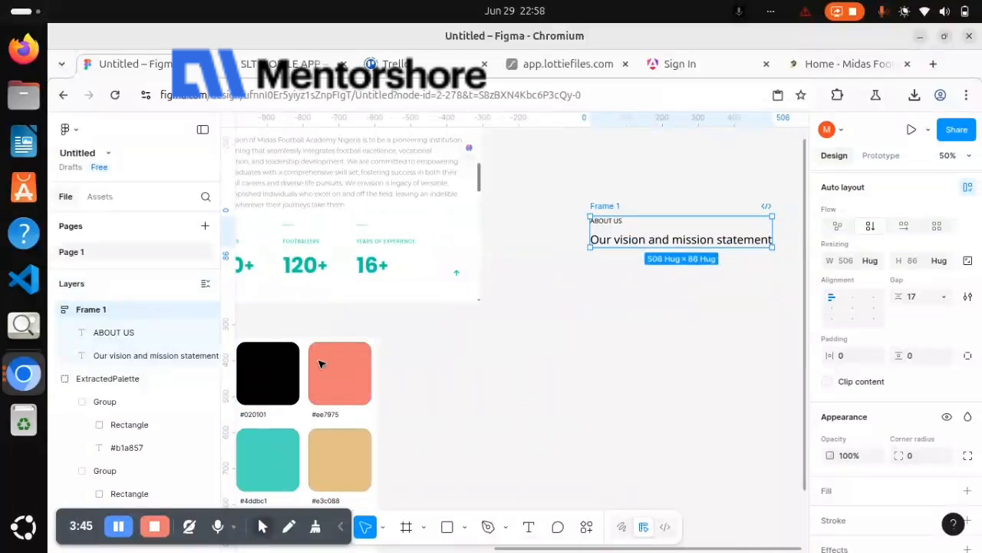
pyautogui.keyDown('ctrl'); pyautogui.click(298, 368); pyautogui.keyUp('ctrl')
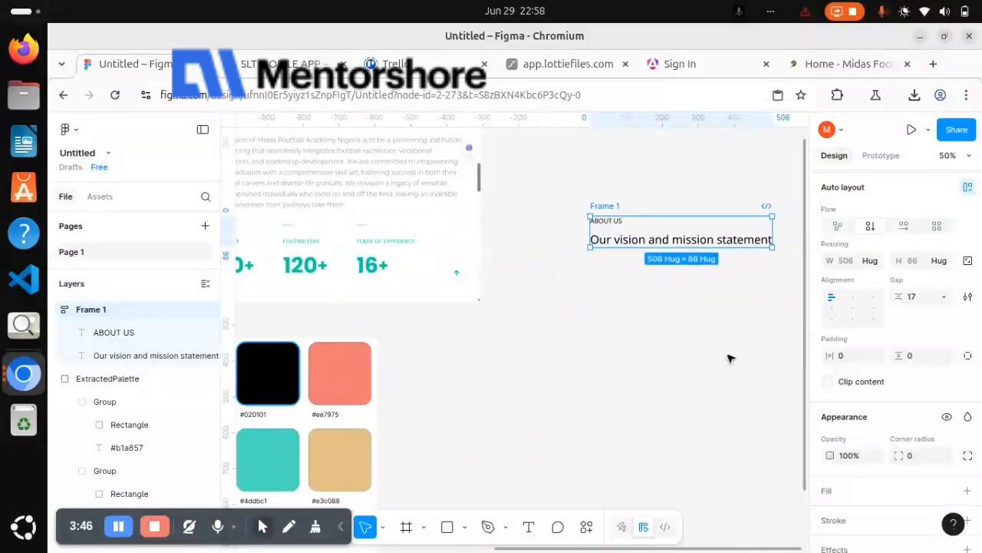
pyautogui.click(868, 362)
pyautogui.hotkey('ctrl', 'c')
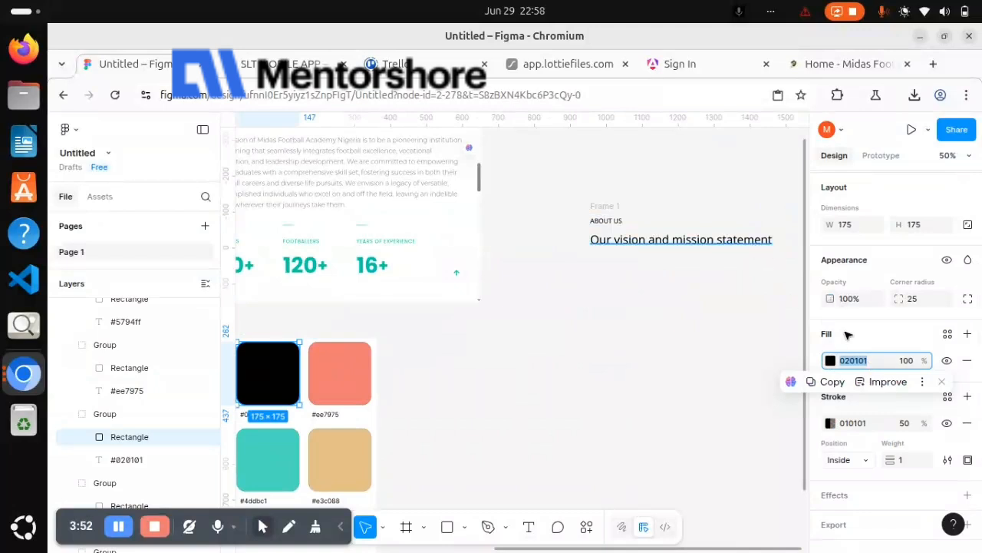
# Try the Black font weight on the "Our vision and mission statement" heading, then switch it to Bold
pyautogui.scroll(-3, 868, 411)
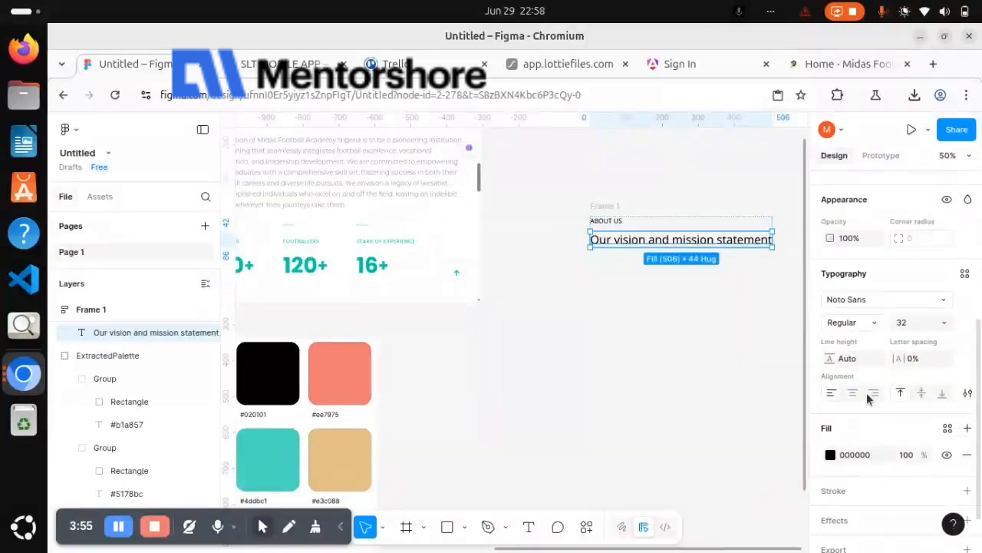
pyautogui.click(877, 326)
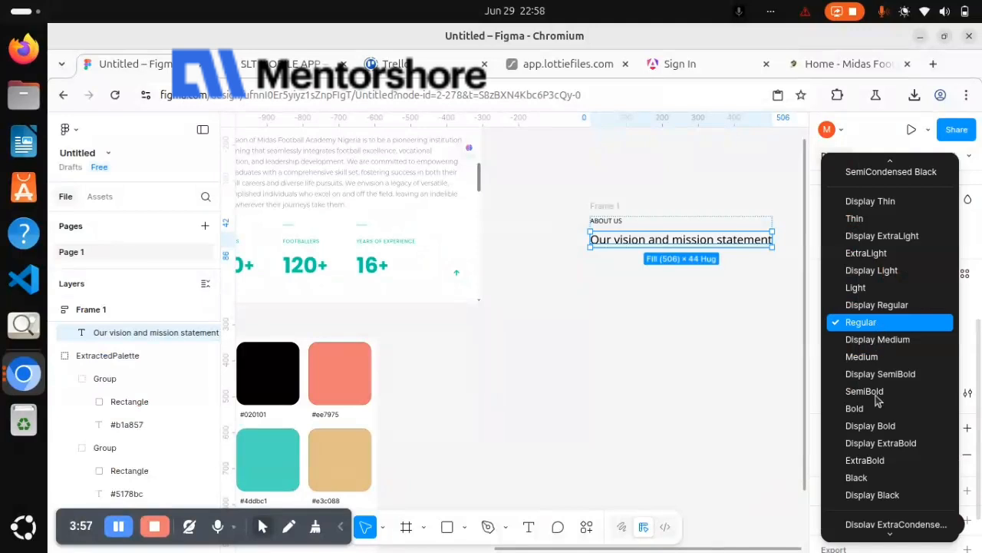
pyautogui.click(873, 478)
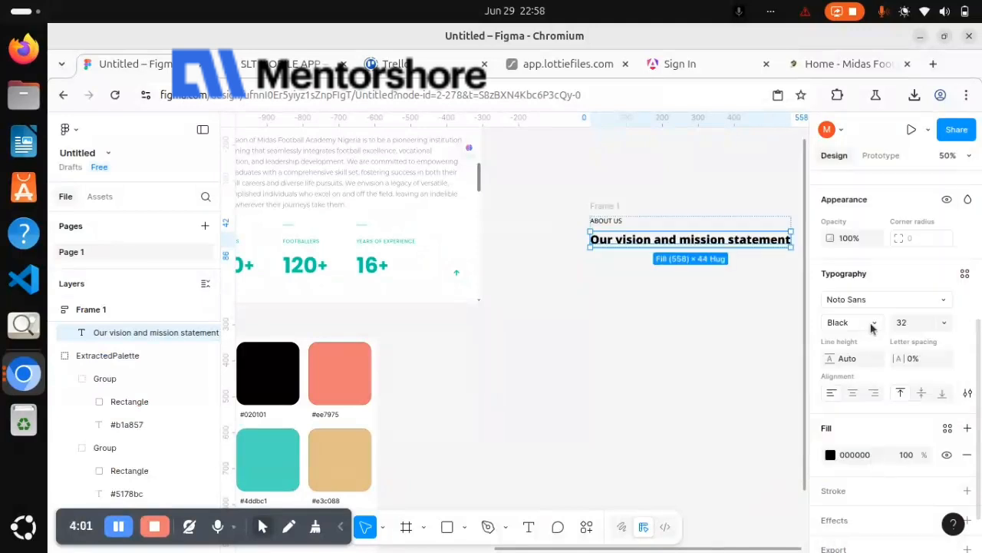
pyautogui.click(872, 324)
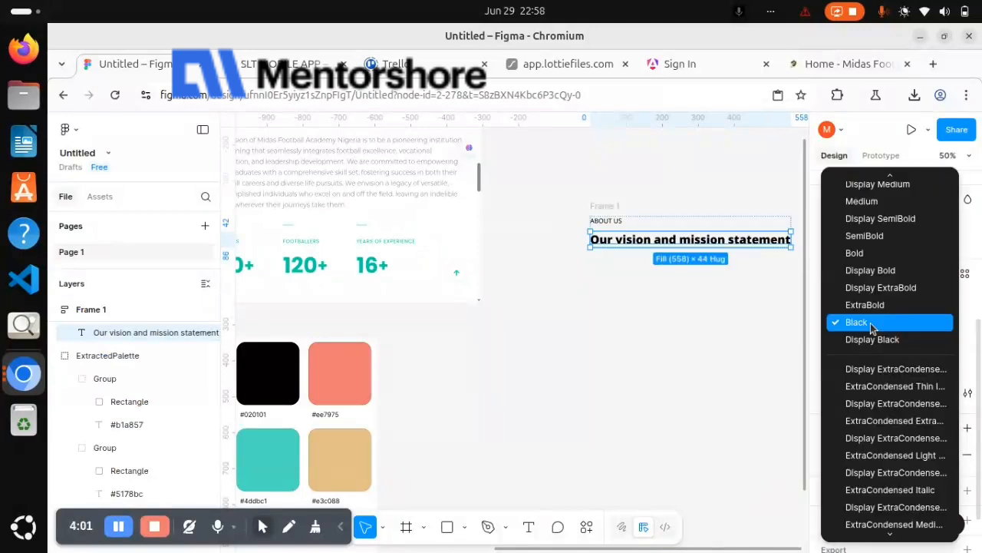
pyautogui.click(875, 255)
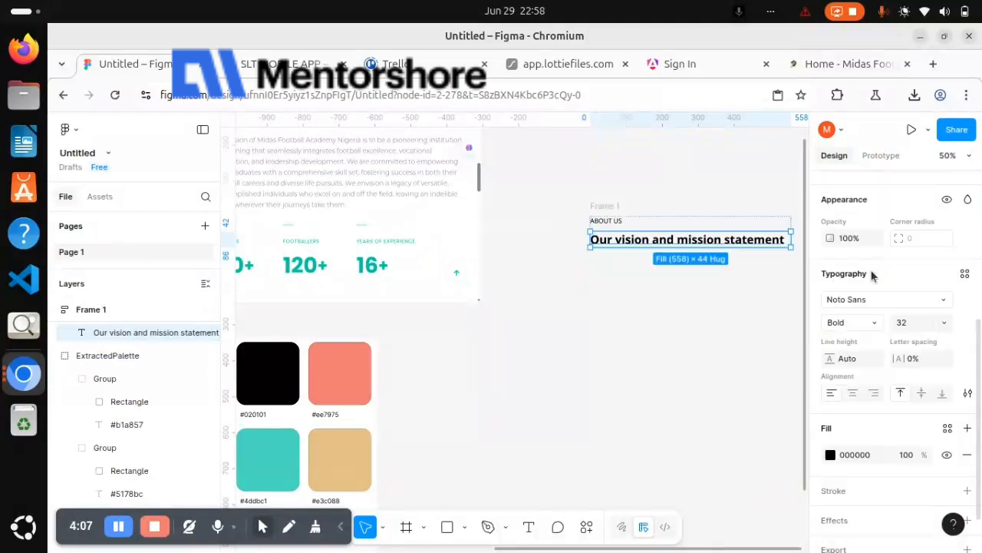
# Set the fill of the "Our vision and mission statement" heading to the copied color 020101
pyautogui.click(863, 455)
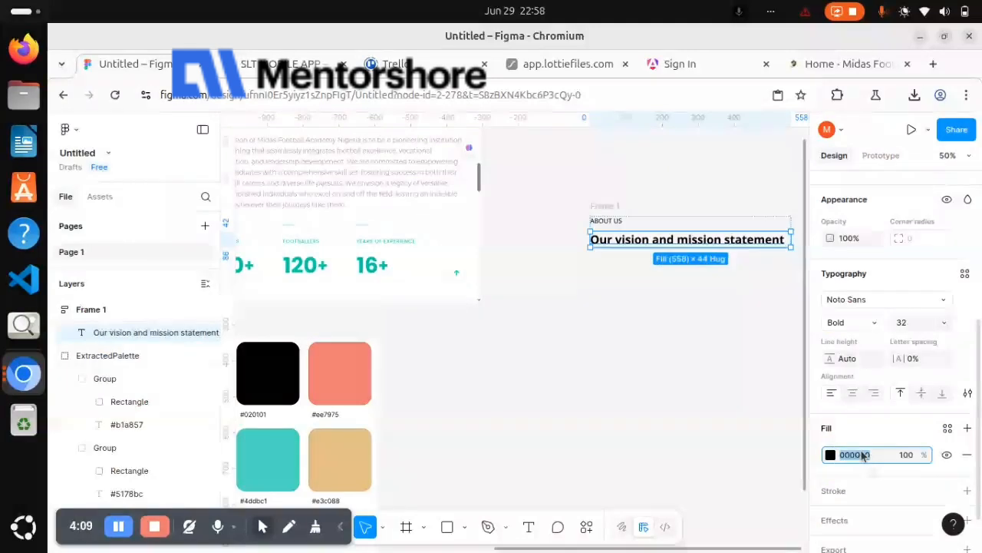
pyautogui.hotkey('ctrl', 'v')
pyautogui.press('Return')
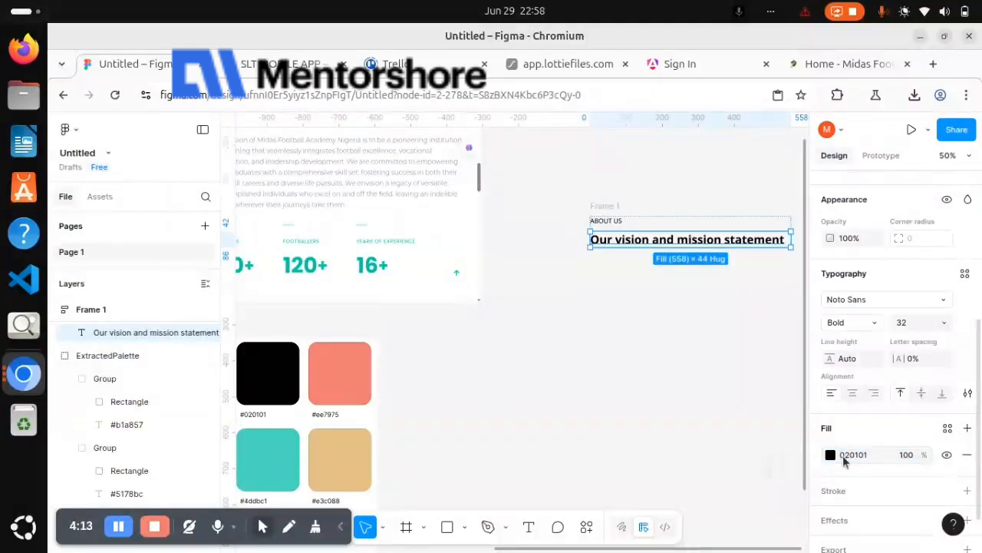
# Compare the heading with the one in the screenshot and set its font weight to Medium
pyautogui.scroll(2, 658, 411)
pyautogui.hscroll(-2, 658, 411)
pyautogui.hscroll(3, 658, 411)
pyautogui.scroll(-1, 658, 410)
pyautogui.hscroll(1, 658, 411)
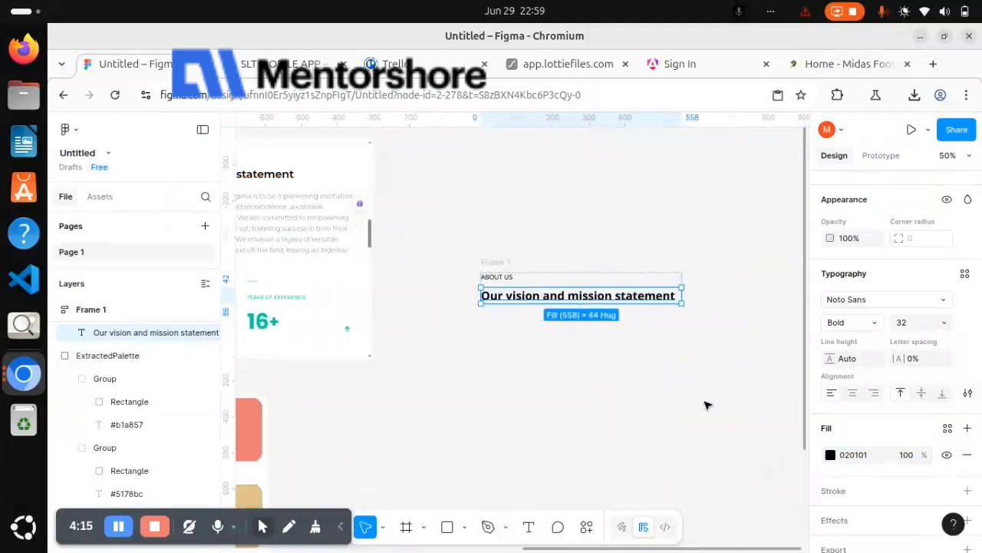
pyautogui.click(872, 329)
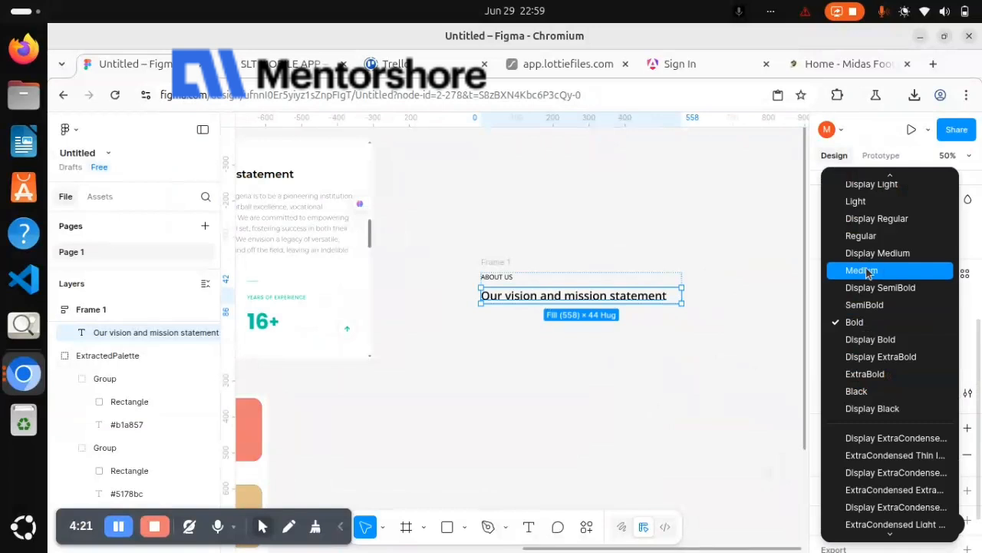
pyautogui.press('Return')
# Copy the hex code 02CCA6 from the palette's teal swatch and apply it as the ABOUT US text's fill
pyautogui.hscroll(-5, 603, 290)
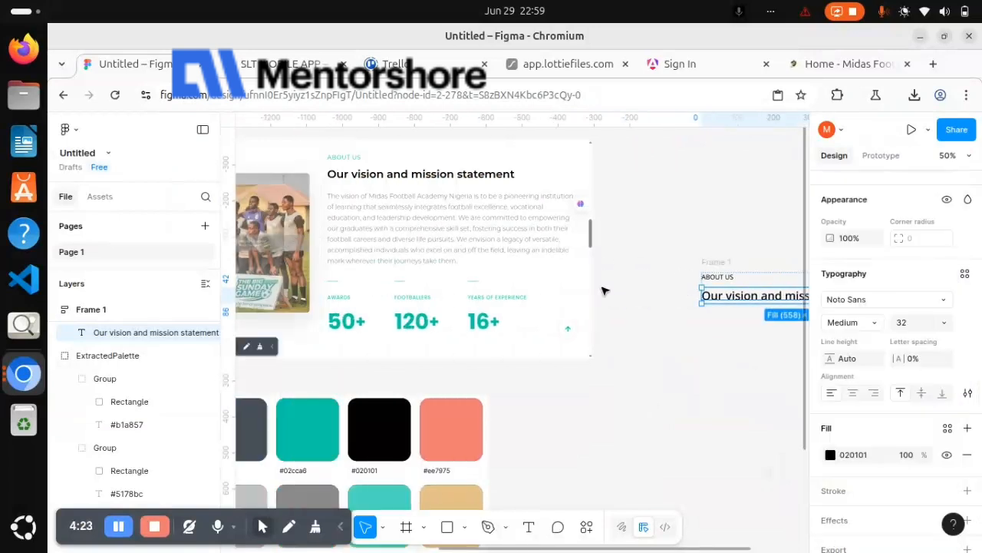
pyautogui.scroll(-2, 397, 355)
pyautogui.hscroll(-2, 397, 356)
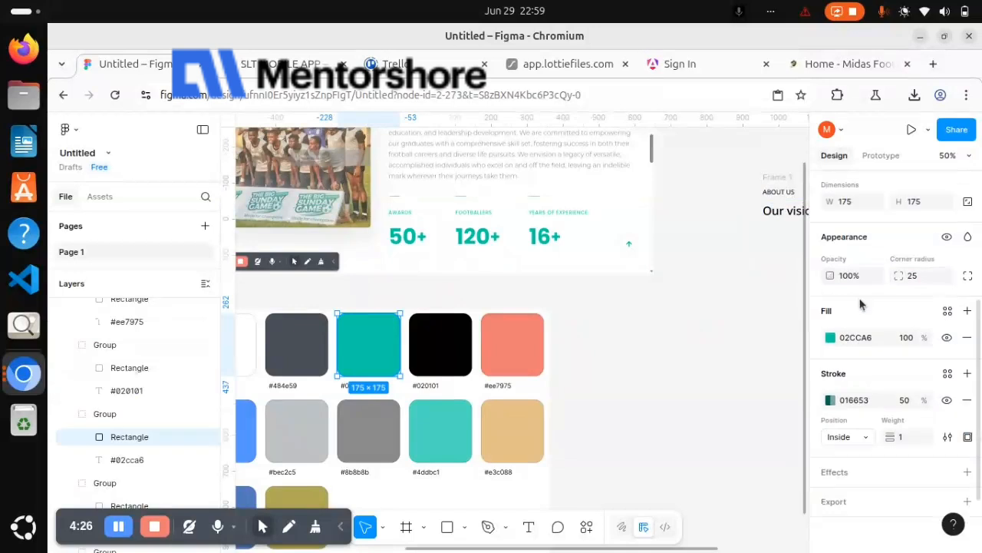
pyautogui.click(862, 337)
pyautogui.hotkey('ctrl', 'c')
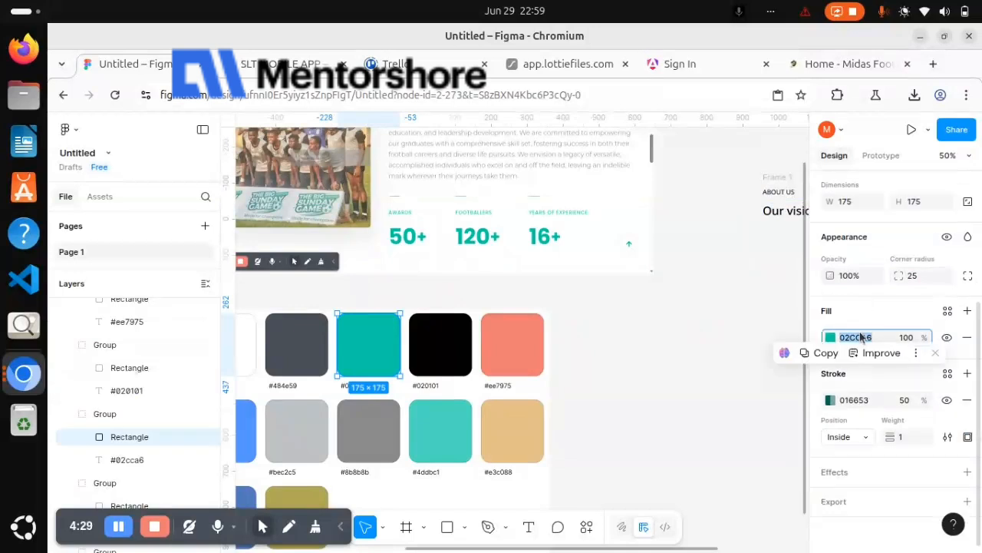
pyautogui.hscroll(3, 709, 285)
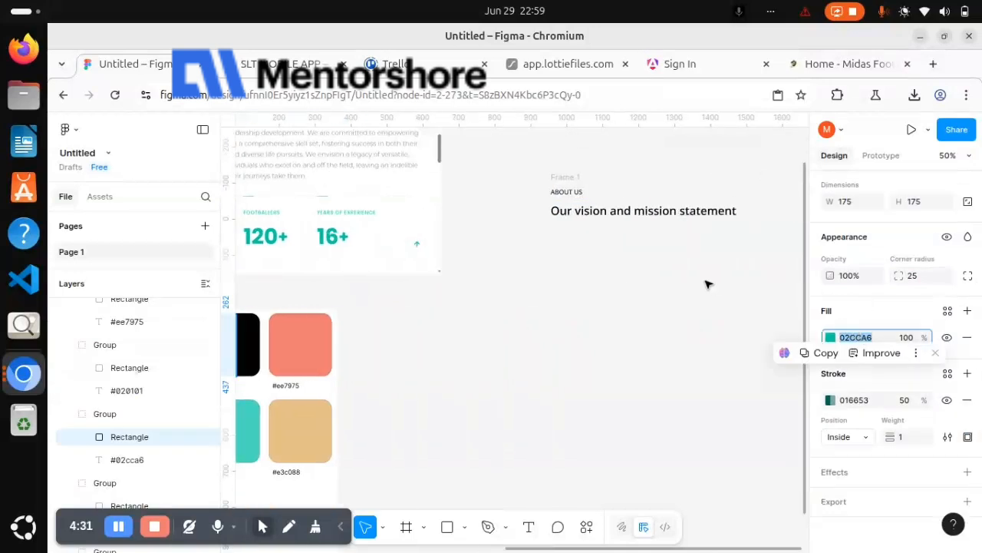
pyautogui.click(580, 193)
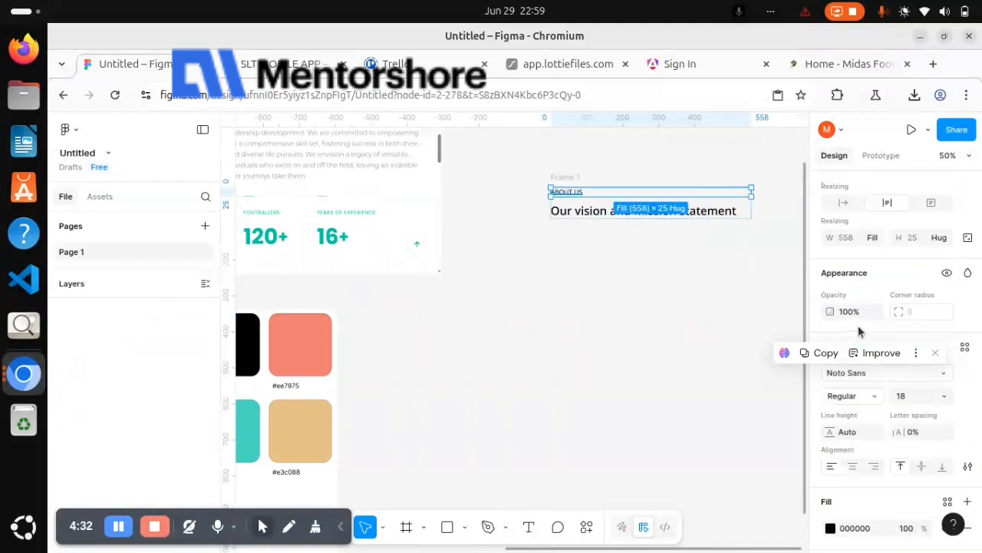
pyautogui.scroll(-2, 860, 419)
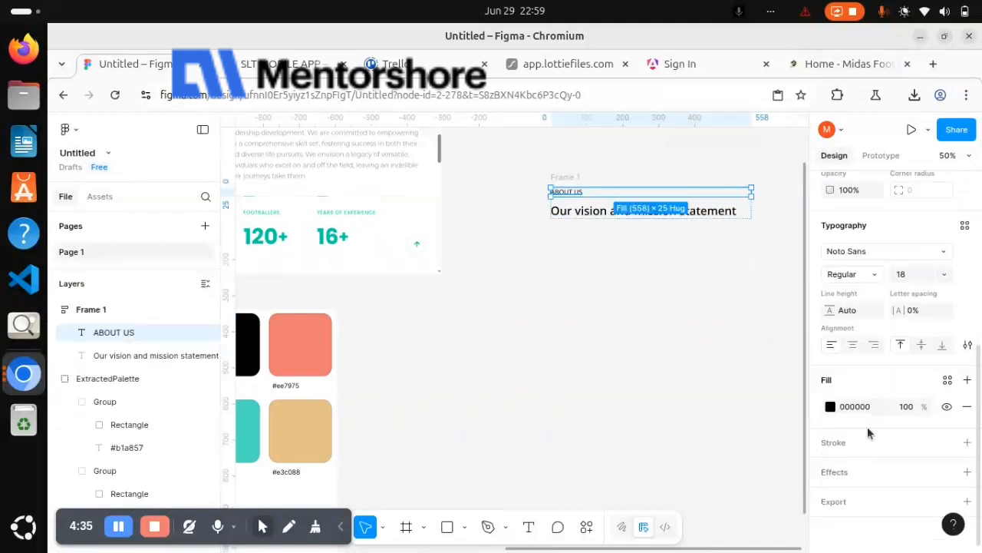
pyautogui.click(872, 409)
pyautogui.hotkey('ctrl', 'v')
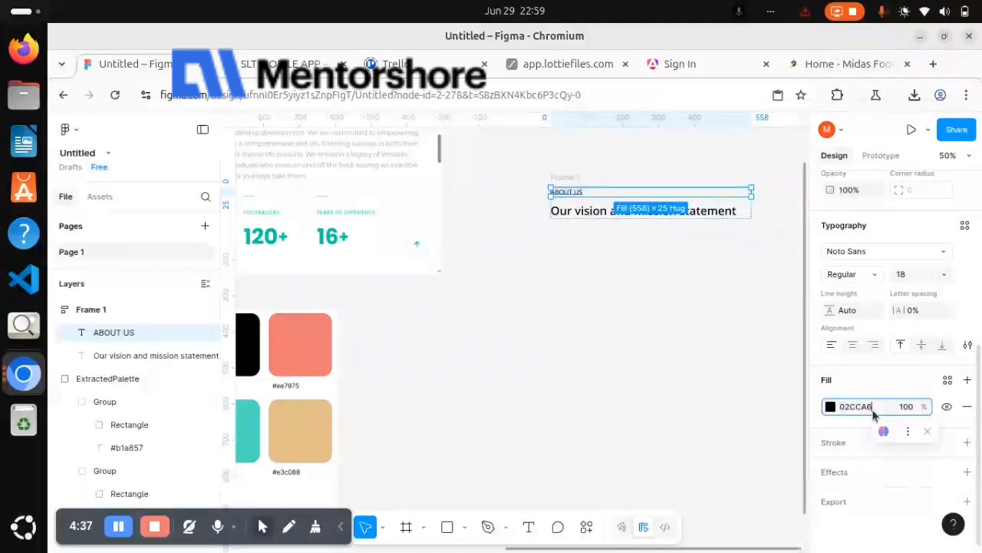
pyautogui.press('Return')
# Set the auto layout gap of Frame 1 to 16
pyautogui.hscroll(3, 619, 364)
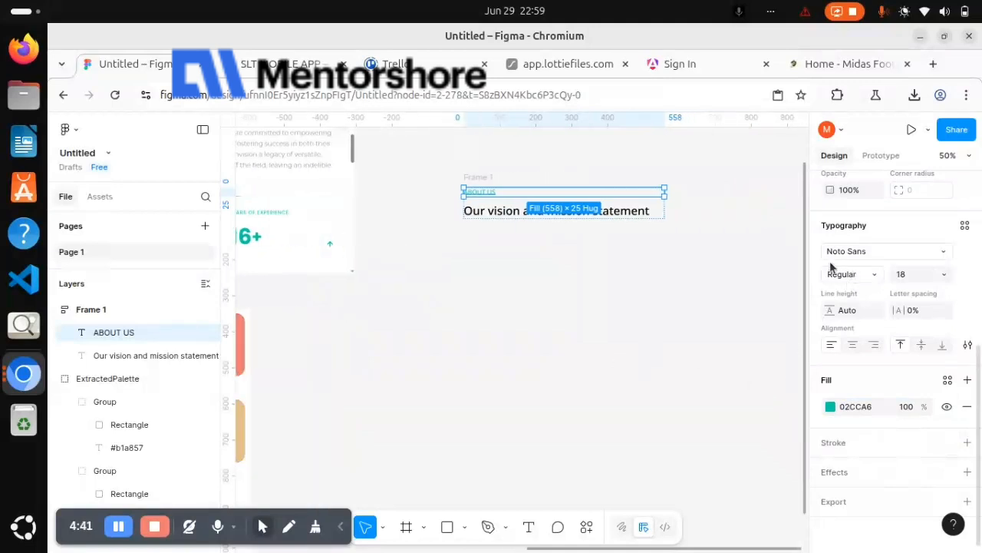
pyautogui.scroll(4, 580, 232)
pyautogui.hscroll(-3, 579, 232)
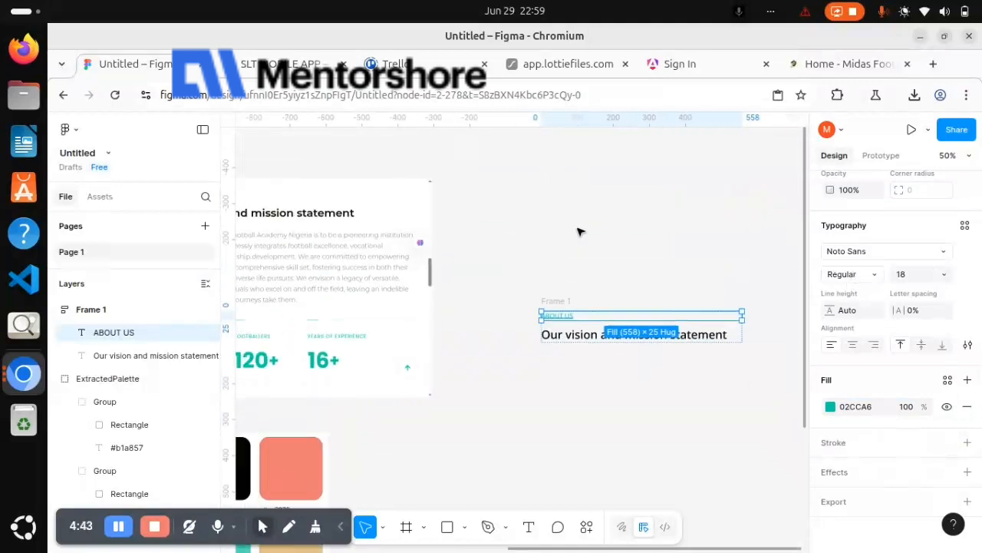
pyautogui.click(566, 302)
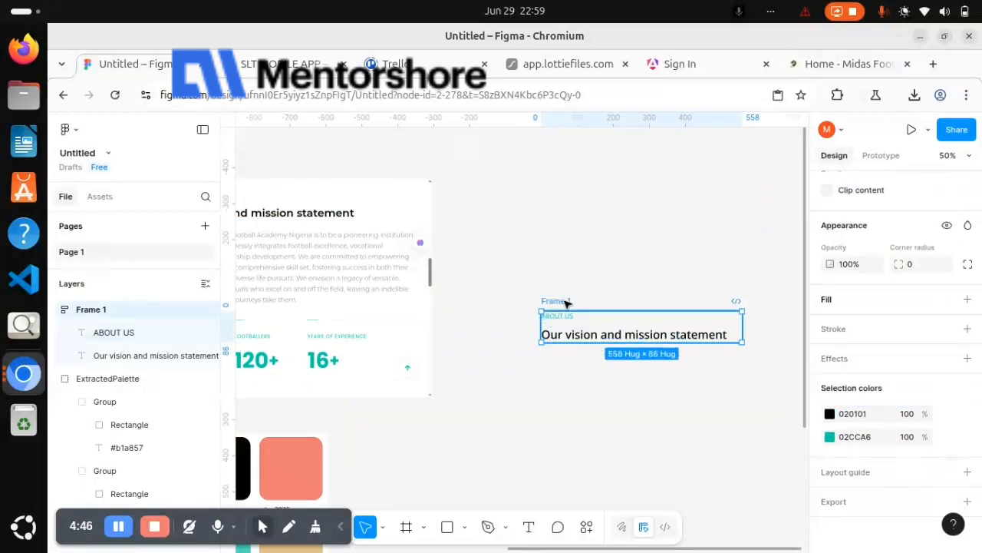
pyautogui.scroll(5, 859, 317)
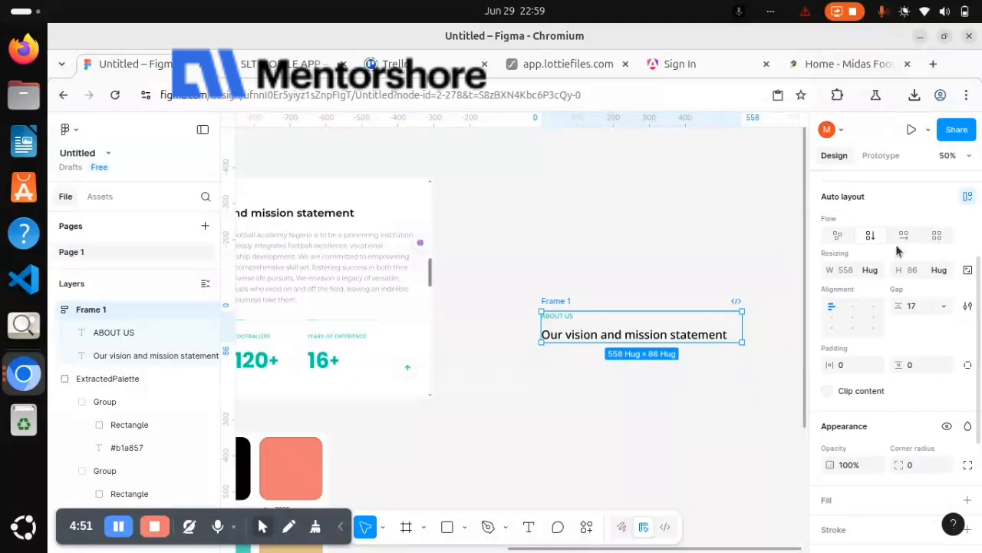
pyautogui.click(915, 305)
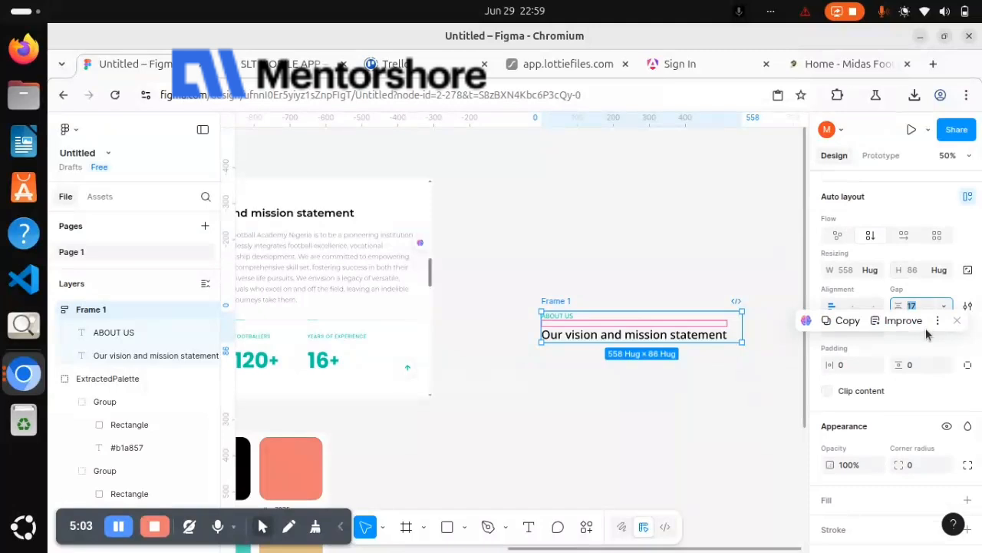
pyautogui.hscroll(-2, 785, 311)
pyautogui.hscroll(3, 785, 311)
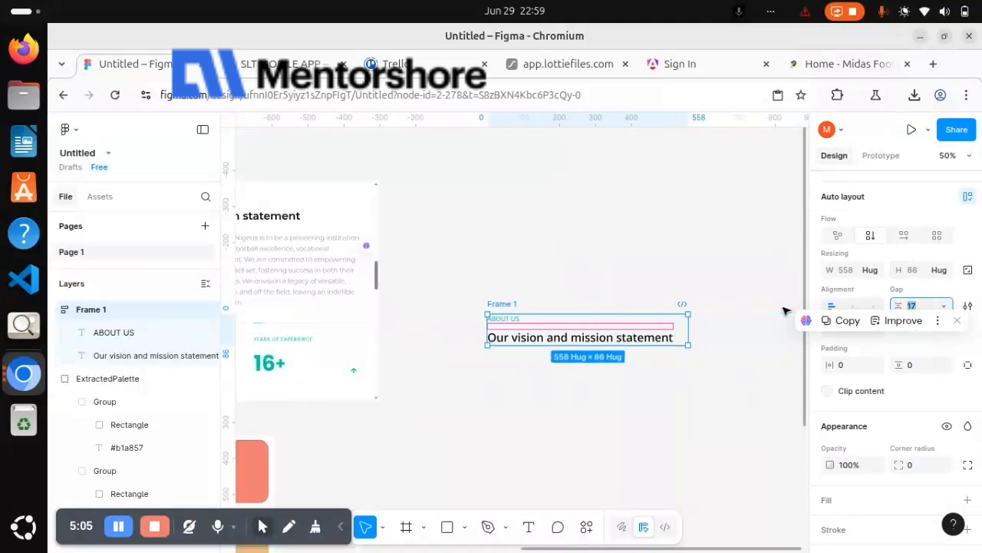
pyautogui.hscroll(1, 784, 311)
pyautogui.write('16')
pyautogui.press('Return')
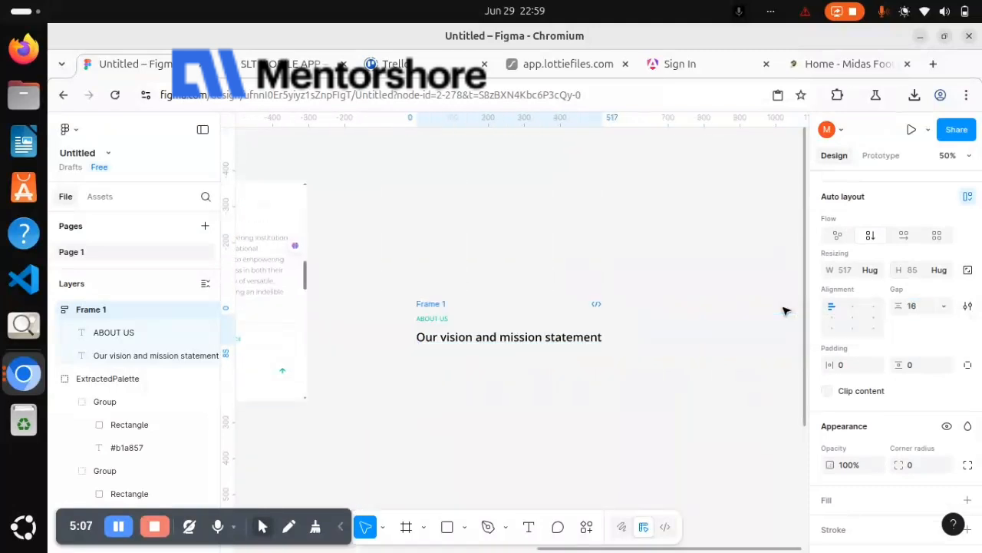
# Duplicate the "Our vision and mission statement" heading inside Frame 1
pyautogui.hscroll(-2, 587, 316)
pyautogui.scroll(-1, 587, 316)
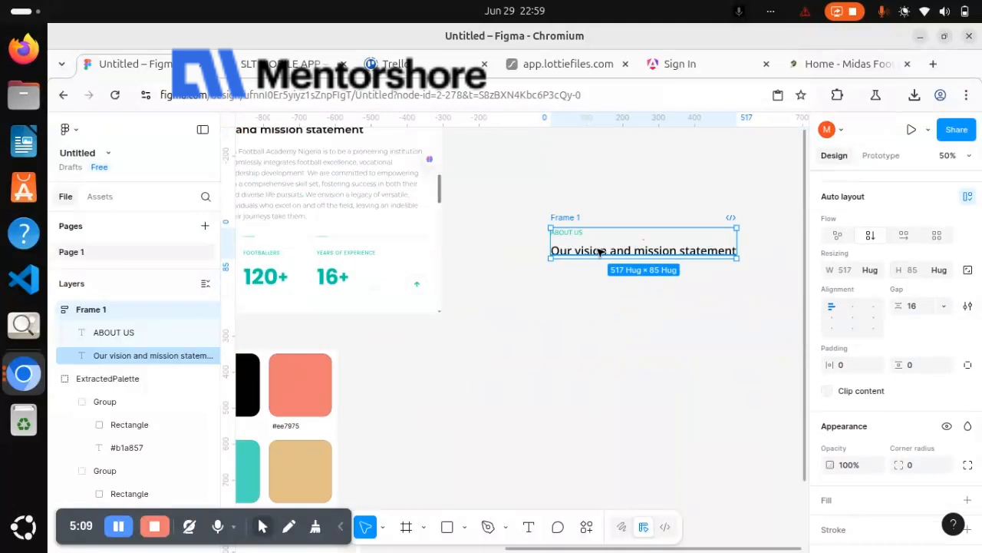
pyautogui.press('Return')
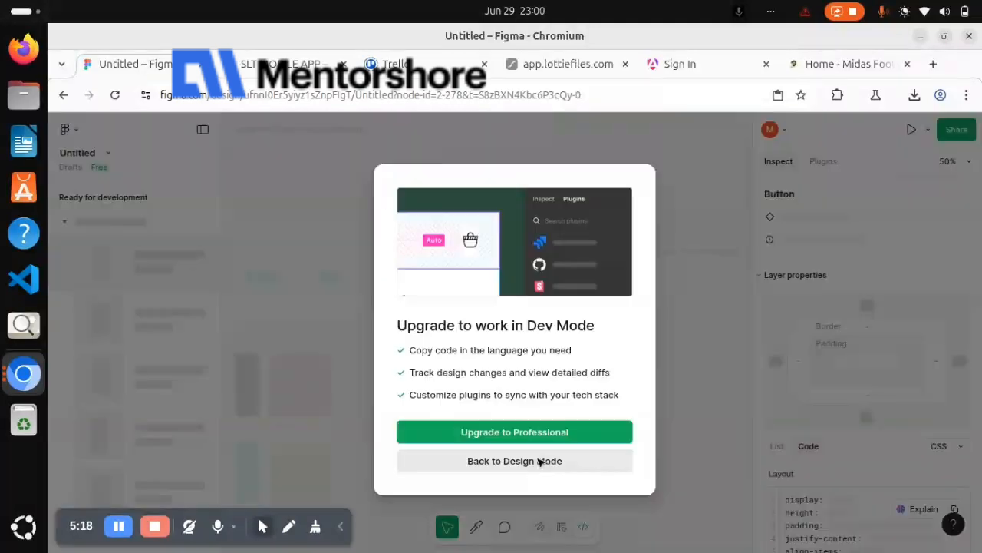
pyautogui.click(537, 461)
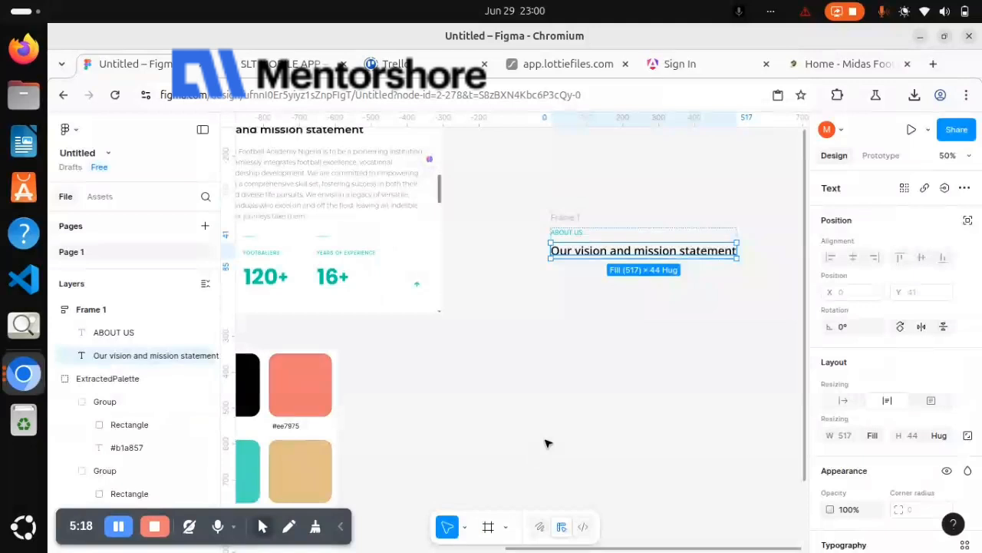
pyautogui.click(607, 332)
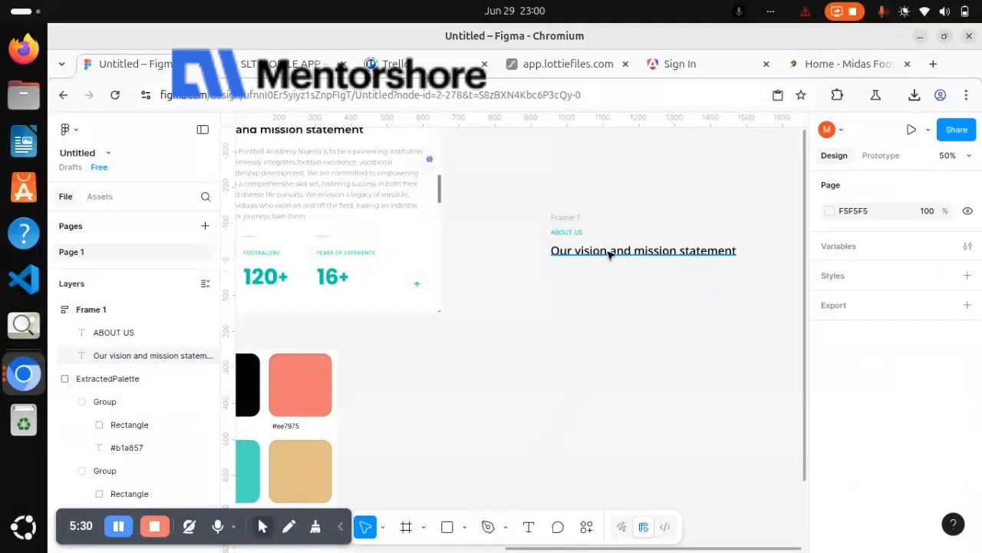
pyautogui.click(614, 253)
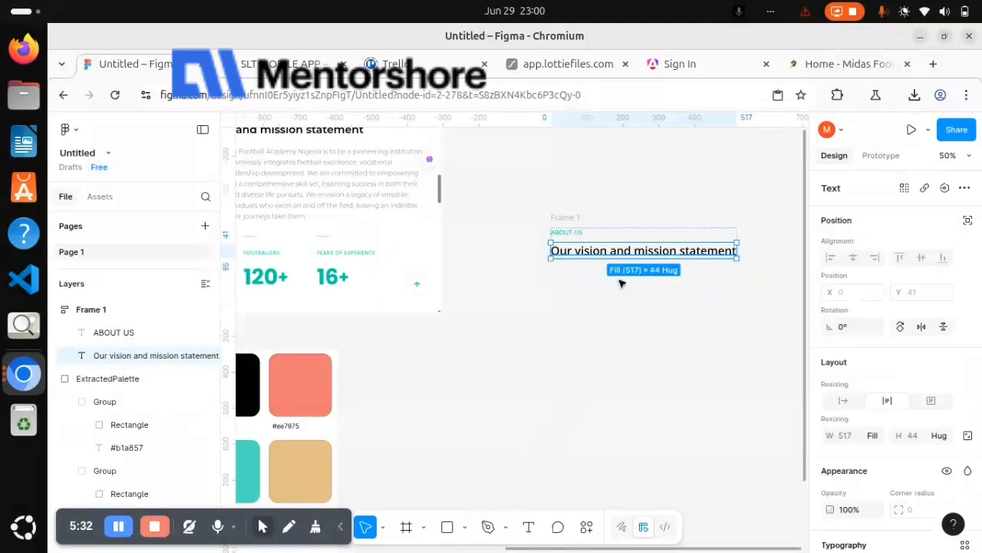
pyautogui.hotkey('ctrl', 'd')
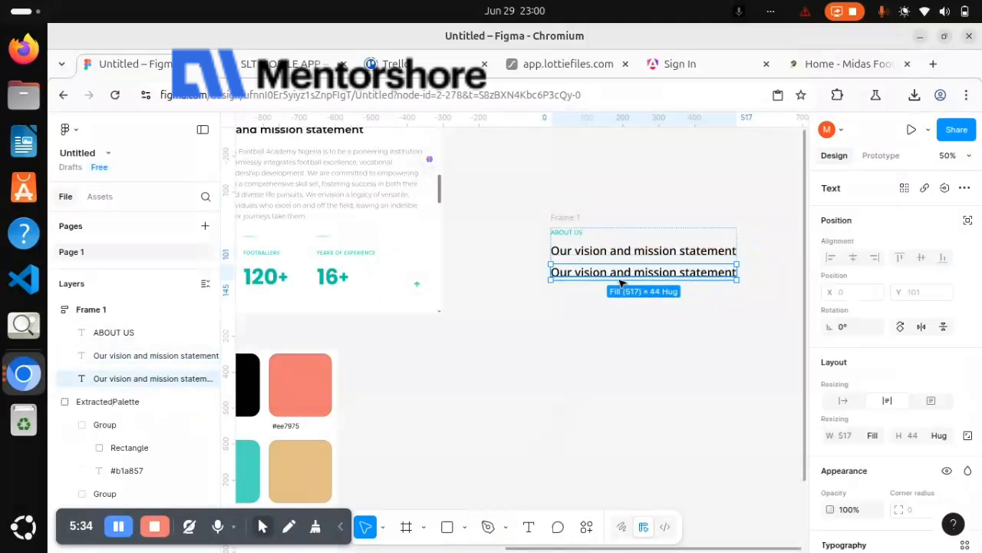
# Cut the paragraph starting with "The vision of Midas Football Academy Nigeria" out of the extracted text block
pyautogui.hscroll(-10, 583, 295)
pyautogui.scroll(-10, 548, 307)
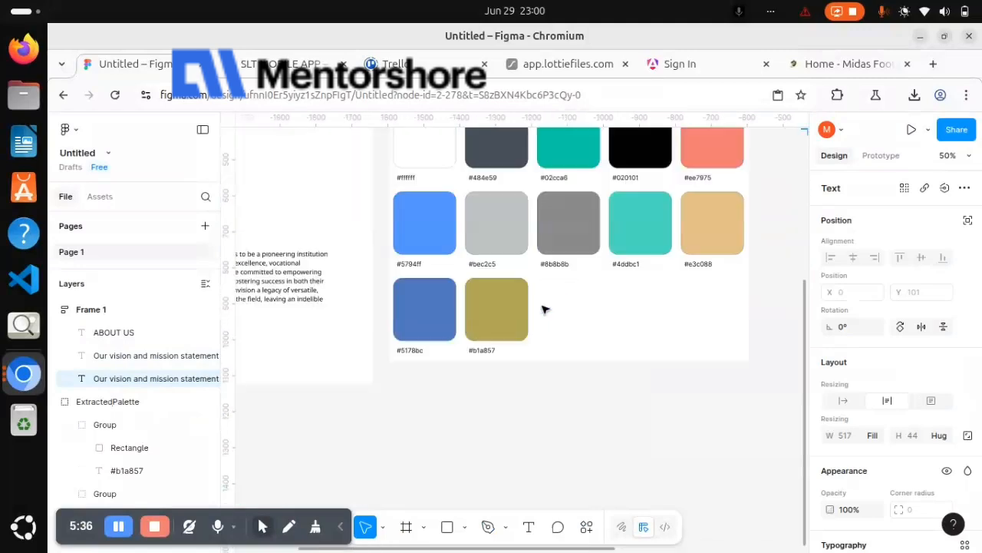
pyautogui.hscroll(-4, 545, 307)
pyautogui.scroll(3, 499, 284)
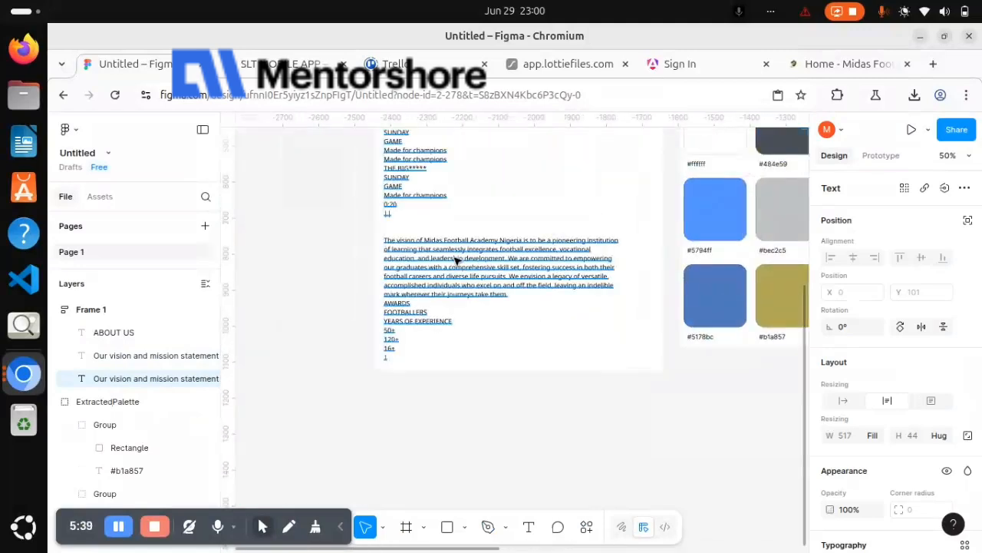
pyautogui.click(455, 261)
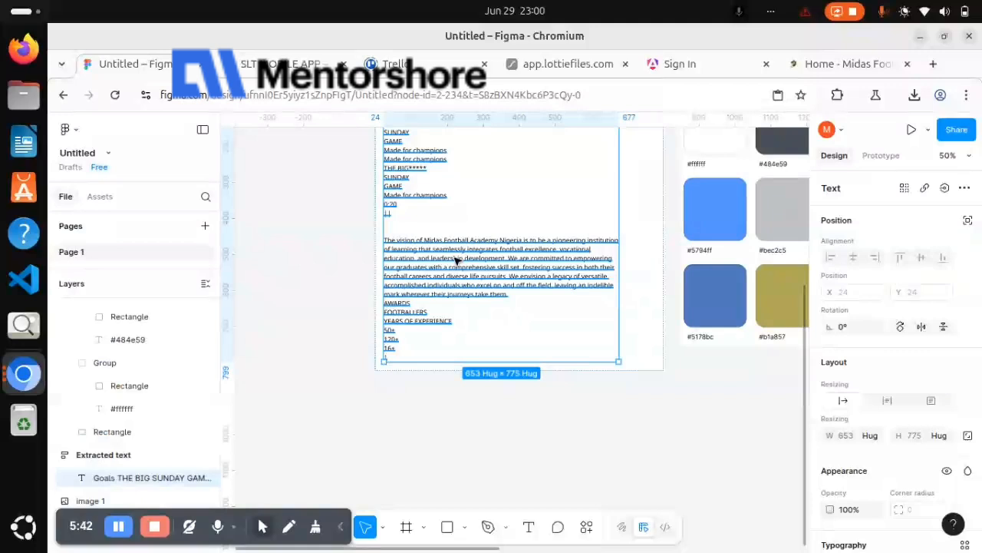
pyautogui.press('Return')
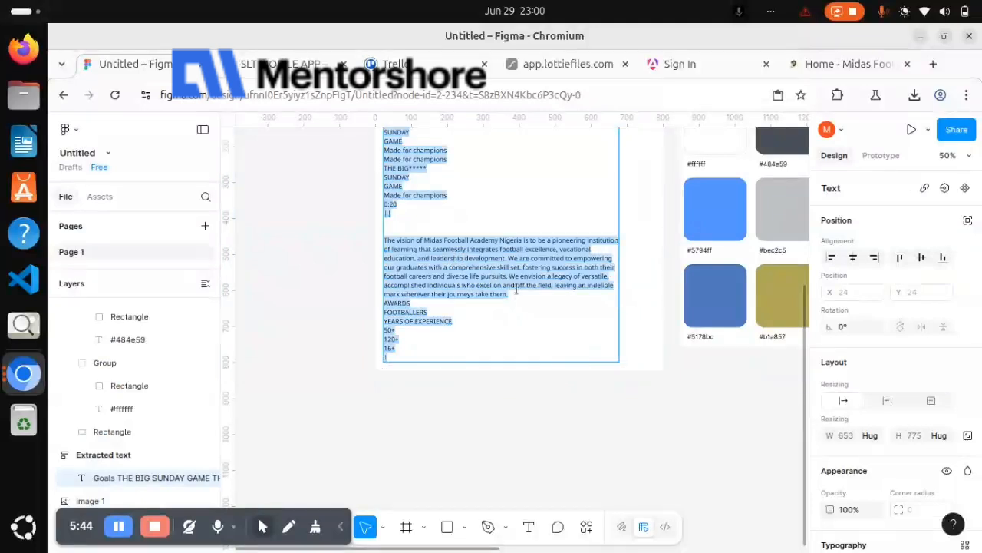
pyautogui.moveTo(510, 294); pyautogui.dragTo(384, 240)
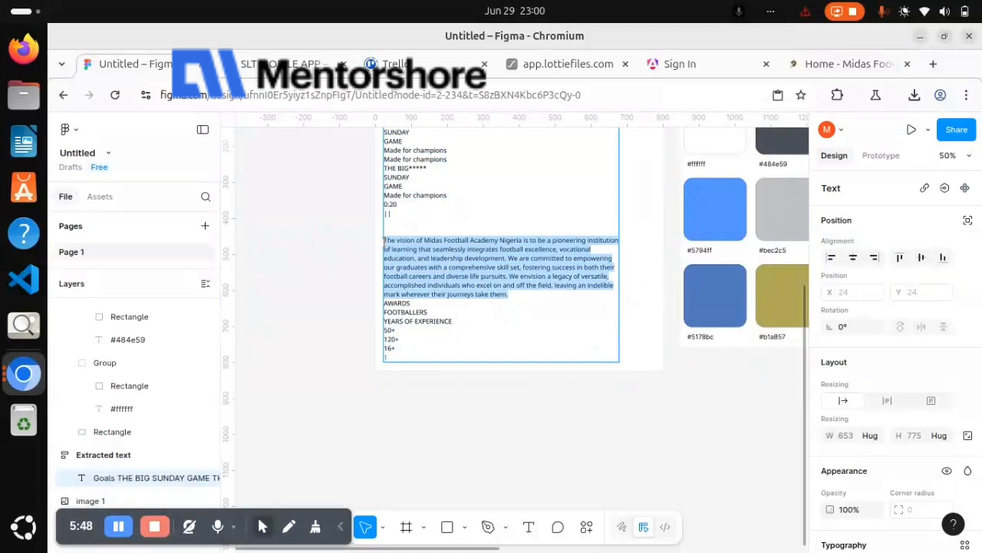
pyautogui.hotkey('ctrl', 'x')
# Replace the duplicated heading in Frame 1 with the cut vision paragraph
pyautogui.hscroll(8, 386, 244)
pyautogui.scroll(4, 388, 246)
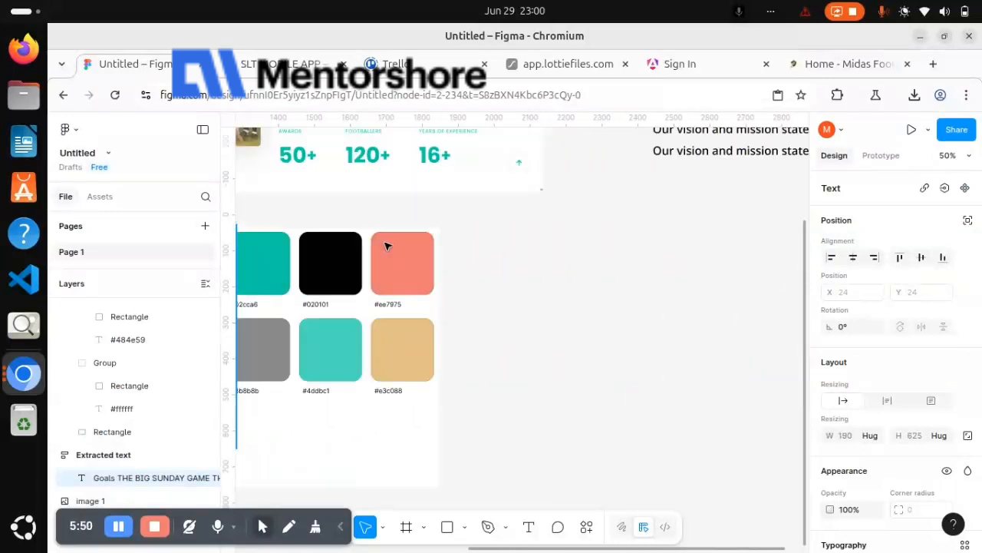
pyautogui.hscroll(2, 496, 246)
pyautogui.hscroll(6, 565, 281)
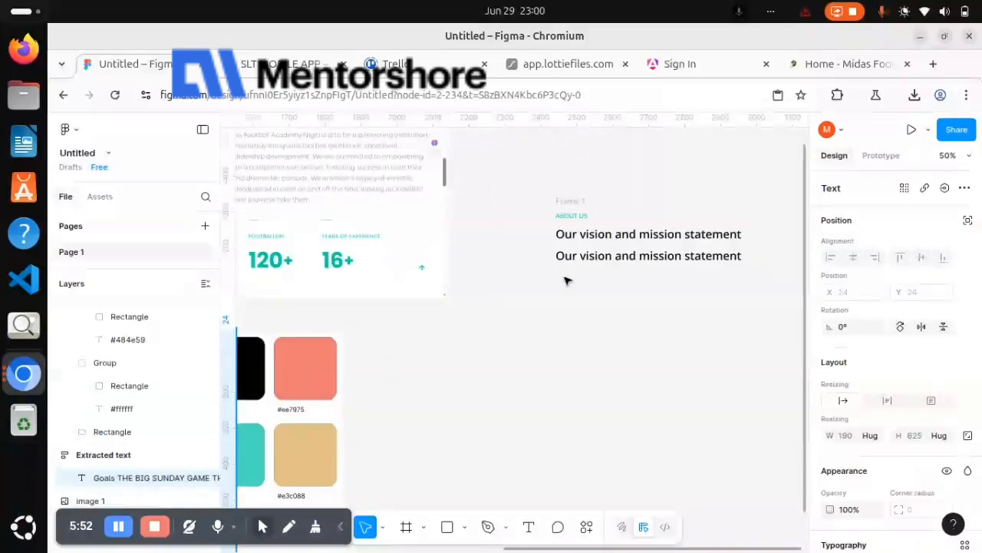
pyautogui.click(508, 260)
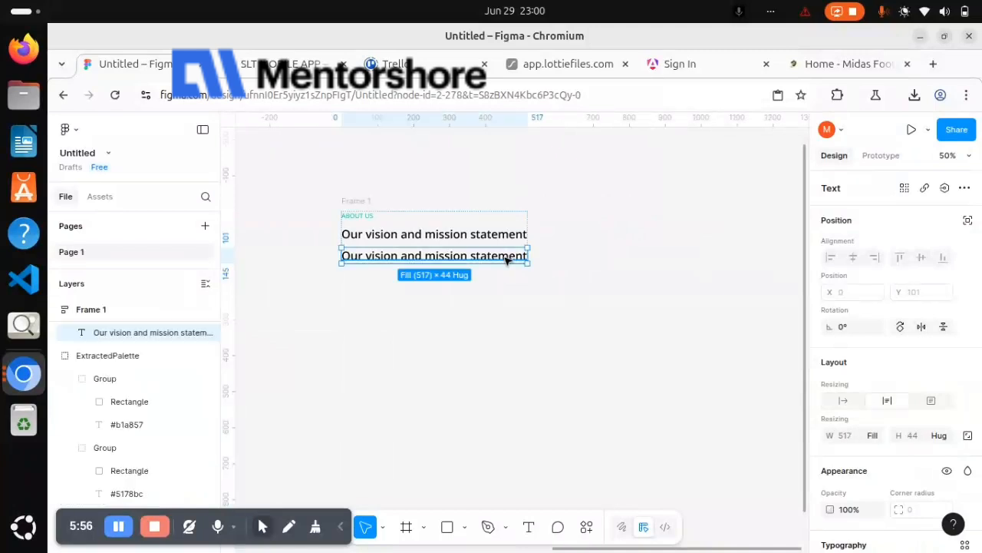
pyautogui.hotkey('ctrl', 'v')
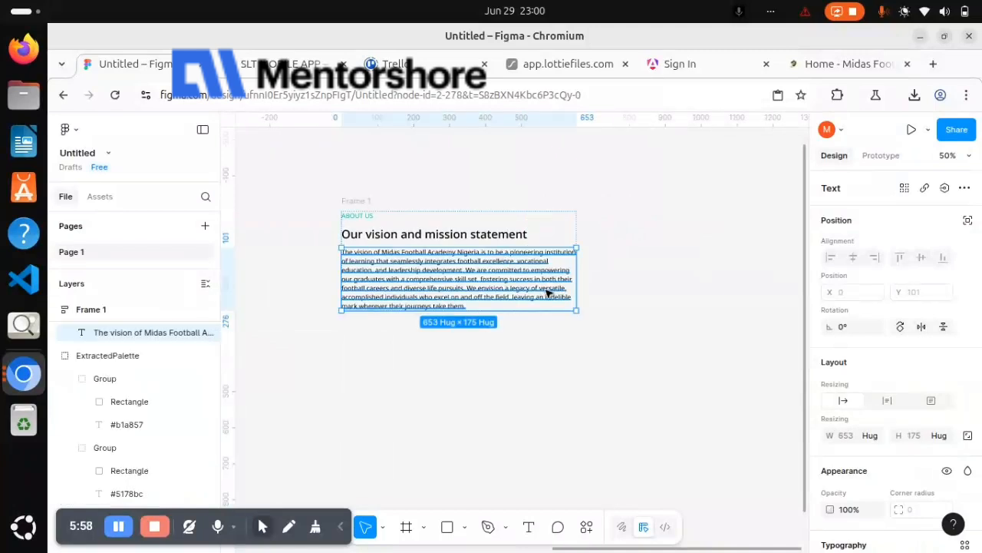
# Copy the hex code BEC2C5 from the palette's light gray swatch and apply it as the vision paragraph's fill
pyautogui.hscroll(-6, 547, 294)
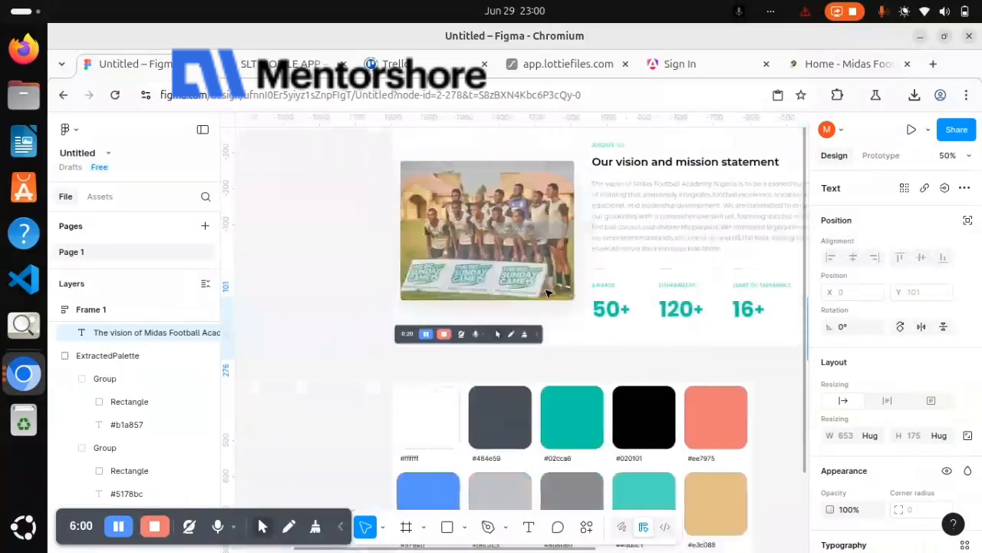
pyautogui.scroll(-3, 547, 293)
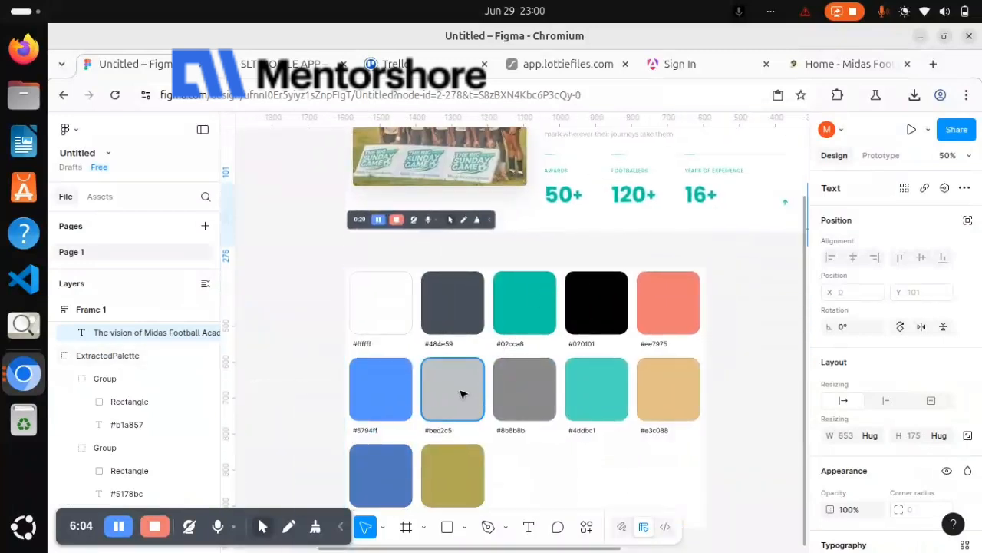
pyautogui.click(461, 396)
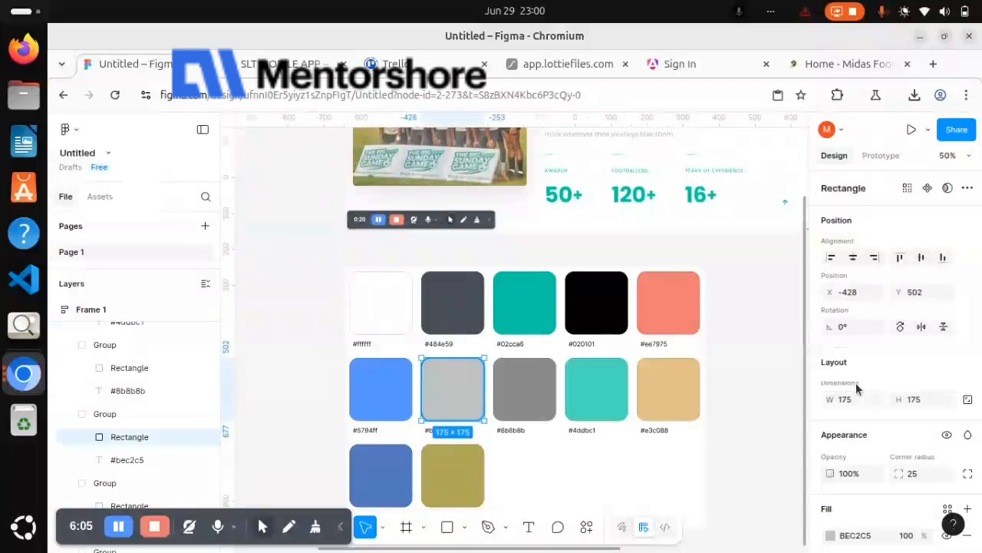
pyautogui.scroll(-3, 860, 383)
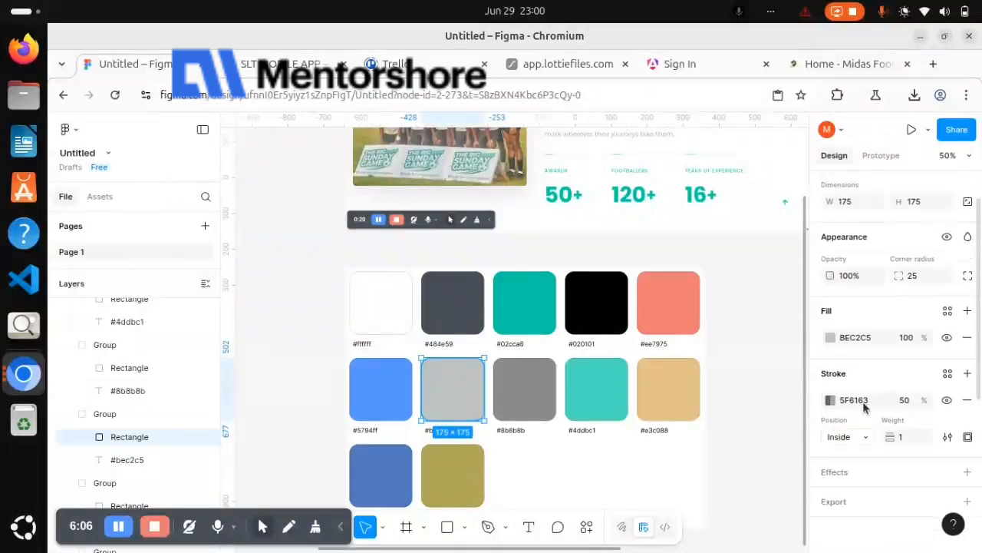
pyautogui.click(873, 345)
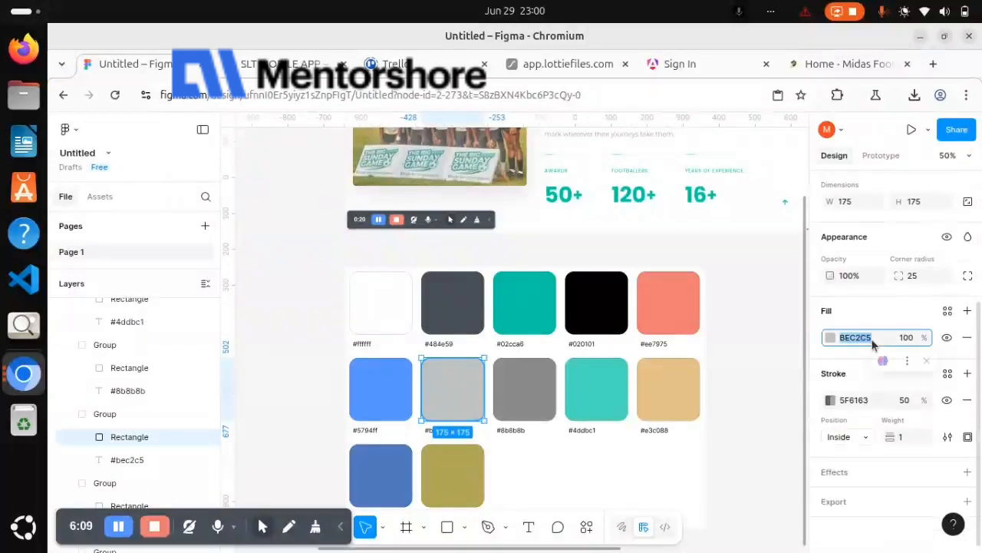
pyautogui.hscroll(5, 723, 320)
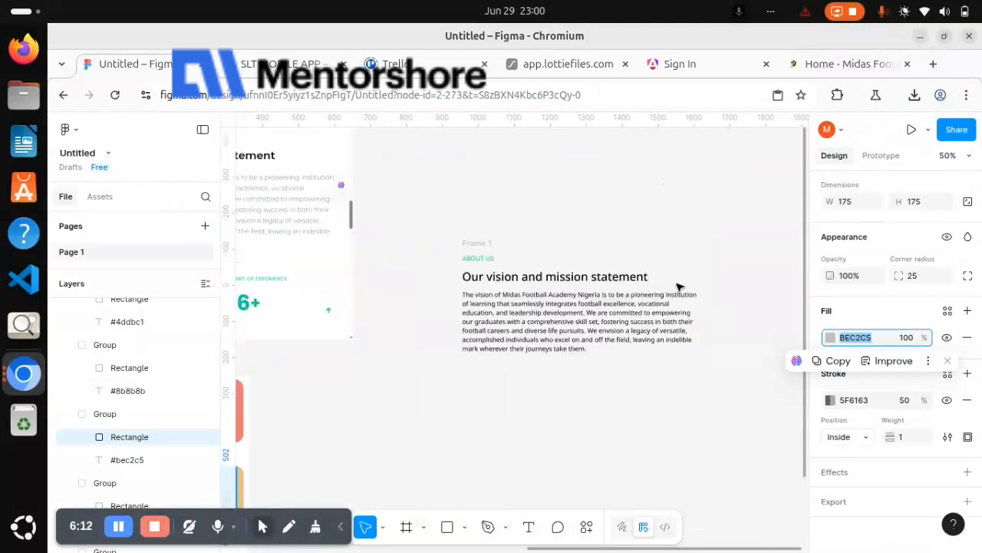
pyautogui.click(636, 309)
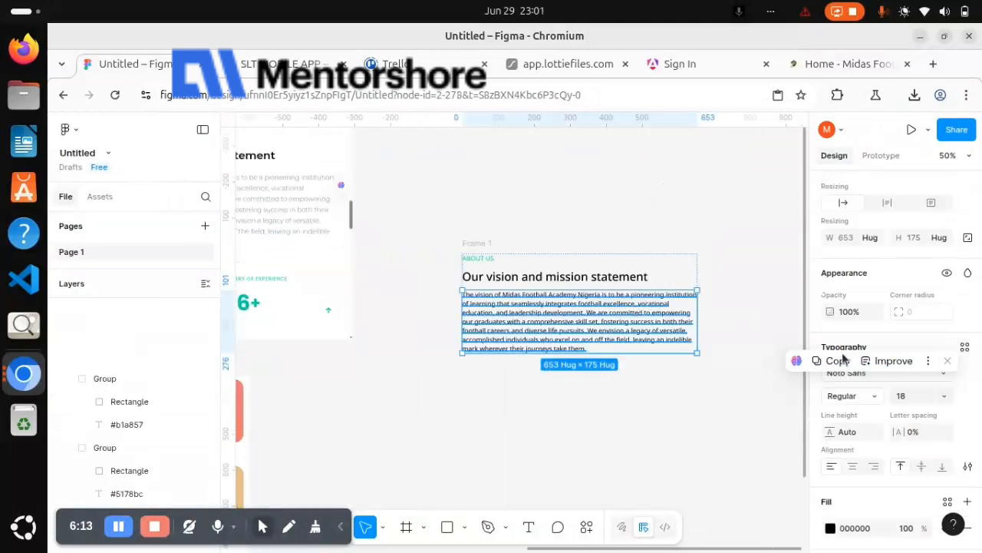
pyautogui.click(863, 528)
pyautogui.hotkey('ctrl', 'v')
pyautogui.press('Return')
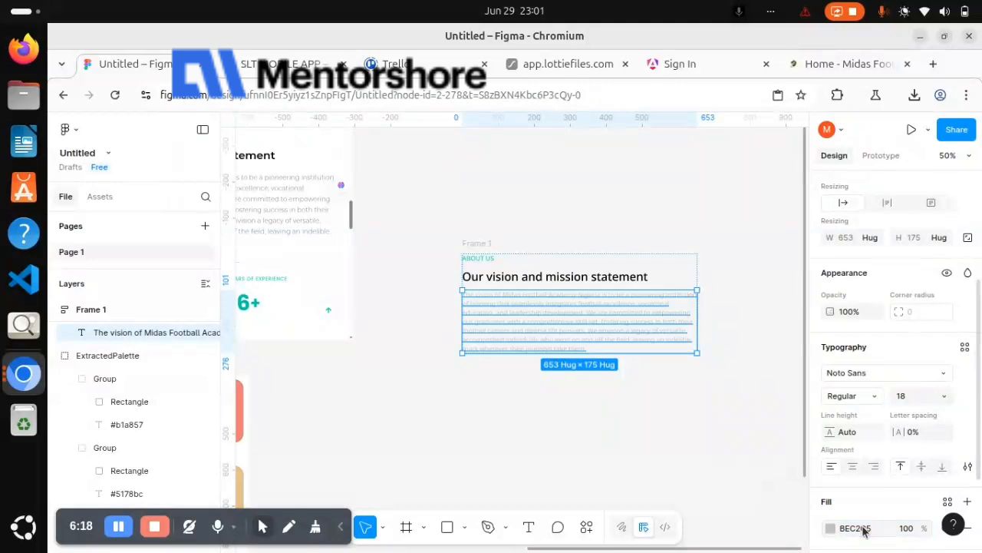
# Set the vision paragraph's line height to 150%
pyautogui.scroll(-1, 865, 442)
pyautogui.scroll(-3, 865, 442)
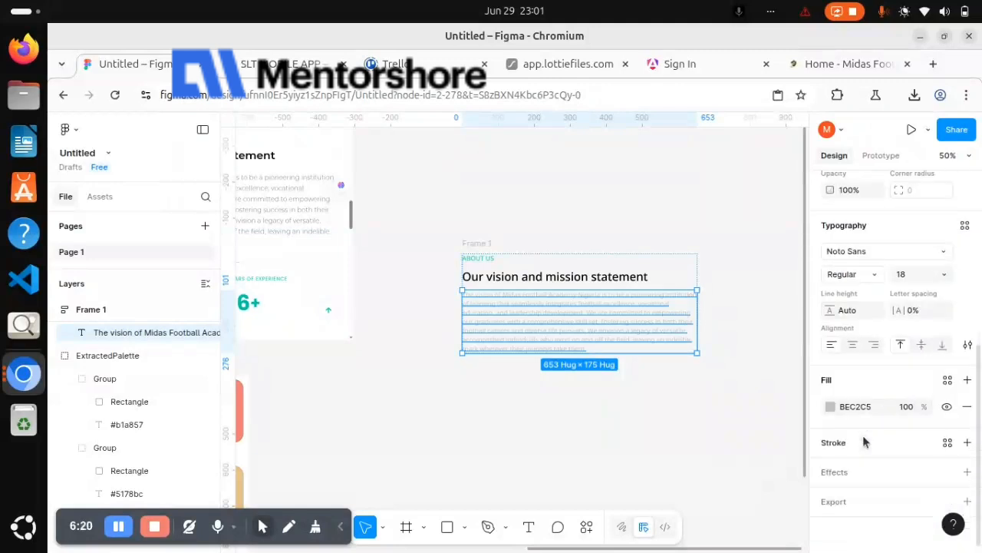
pyautogui.click(860, 310)
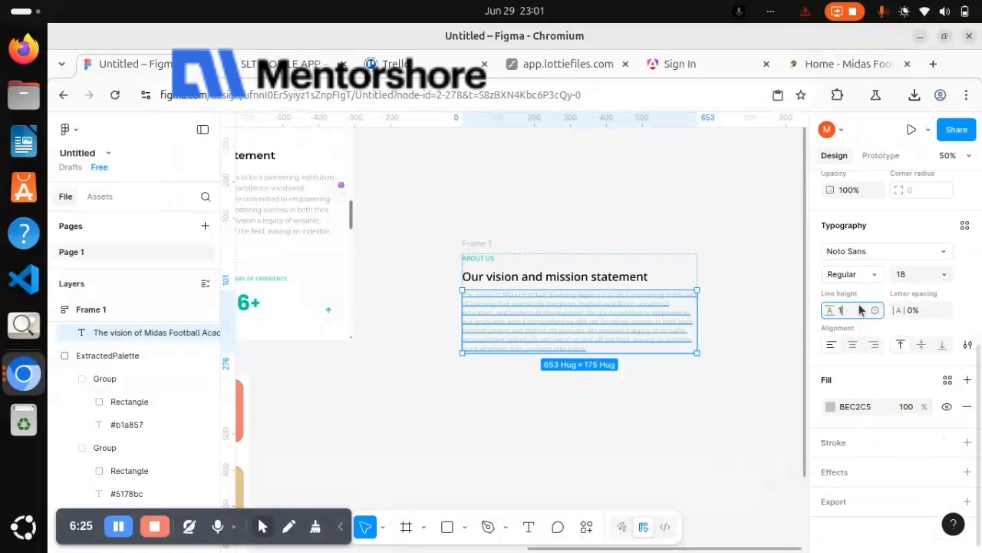
pyautogui.press('Return')
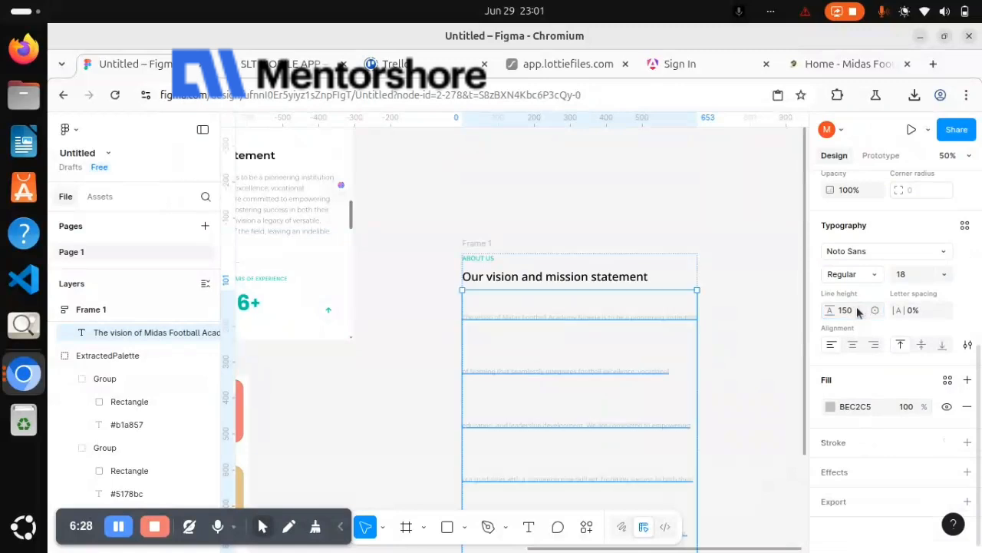
pyautogui.click(858, 310)
pyautogui.press('Return')
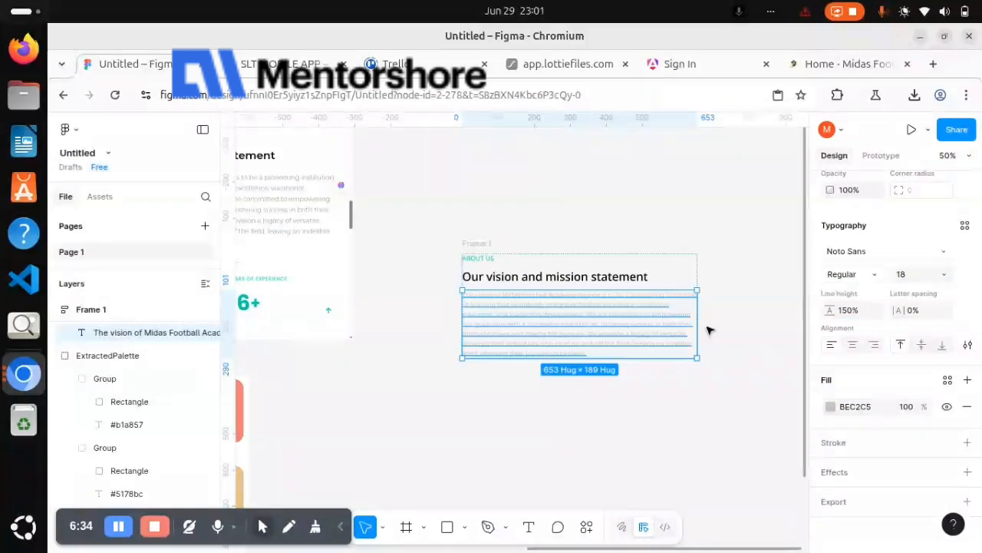
pyautogui.hscroll(-5, 552, 326)
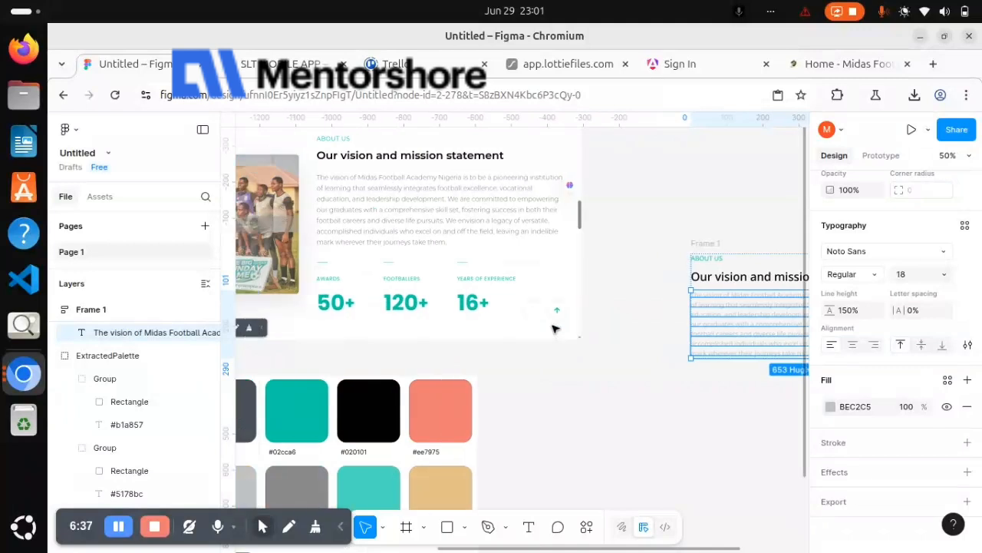
# Duplicate Frame 1 and wrap the original and its copy together in a horizontal auto layout frame
pyautogui.hscroll(3, 551, 328)
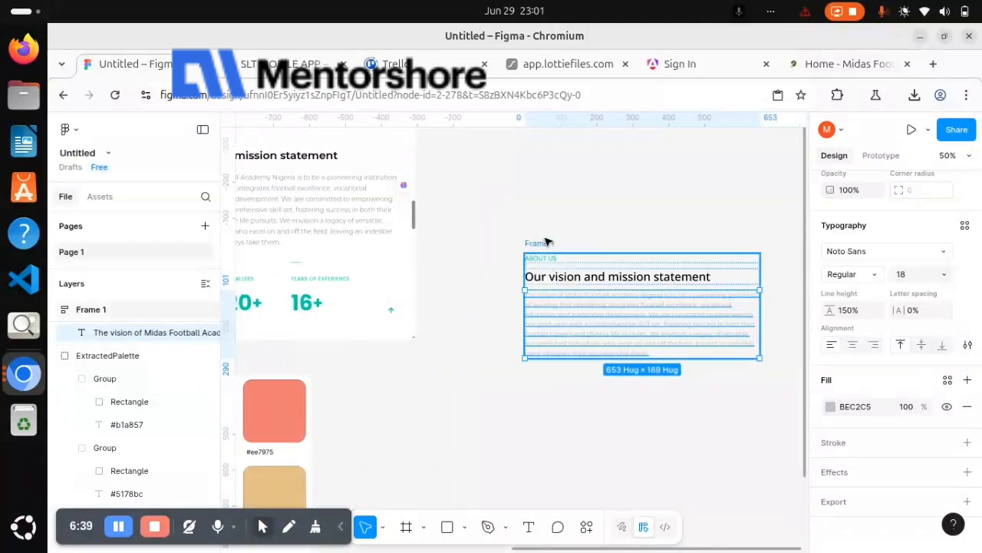
pyautogui.click(546, 242)
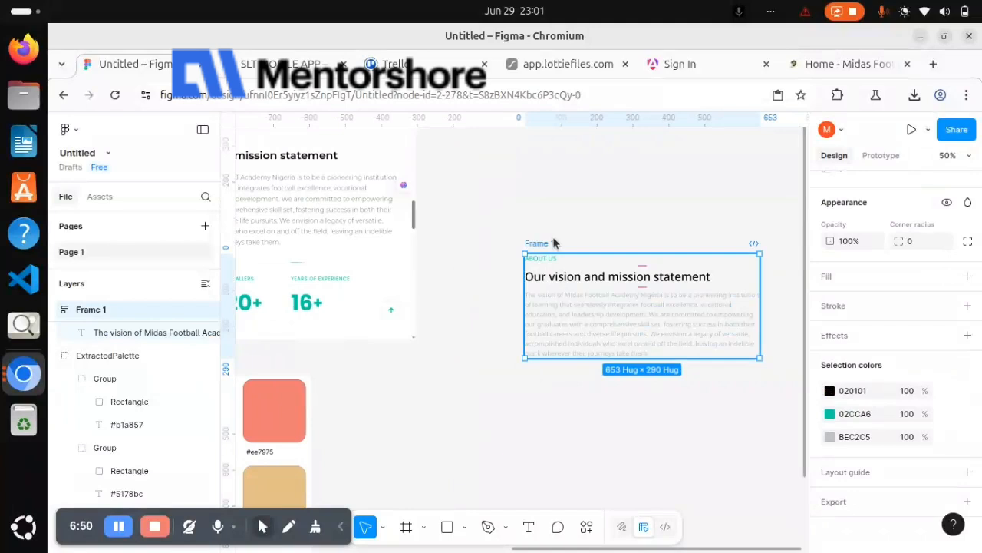
pyautogui.hotkey('ctrl', 'd')
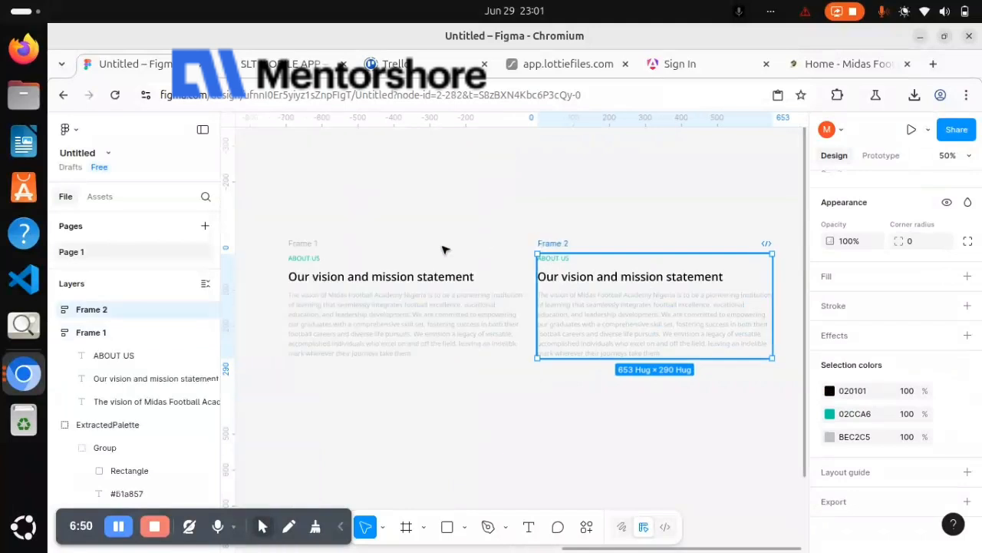
pyautogui.hscroll(-2, 444, 249)
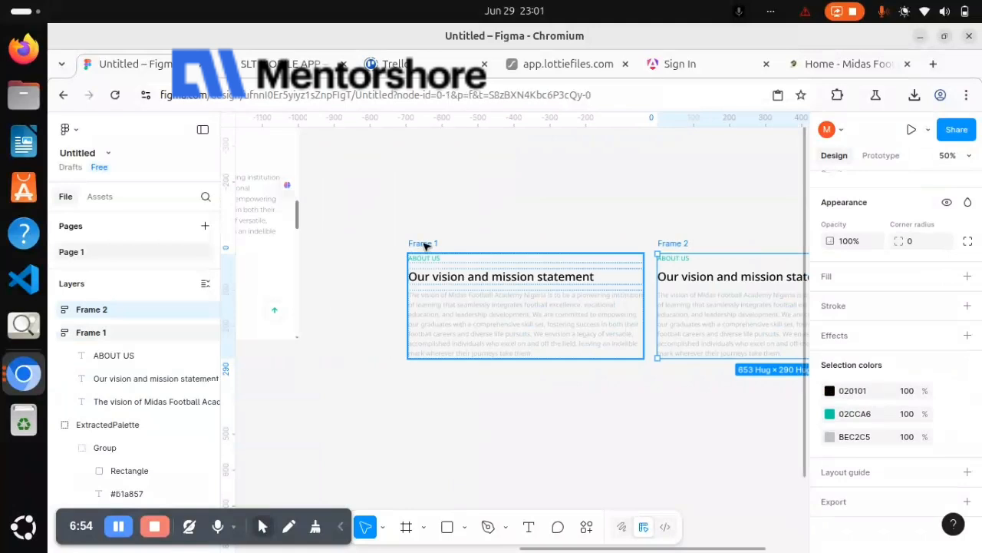
pyautogui.keyDown('shift'); pyautogui.click(424, 244); pyautogui.keyUp('shift')
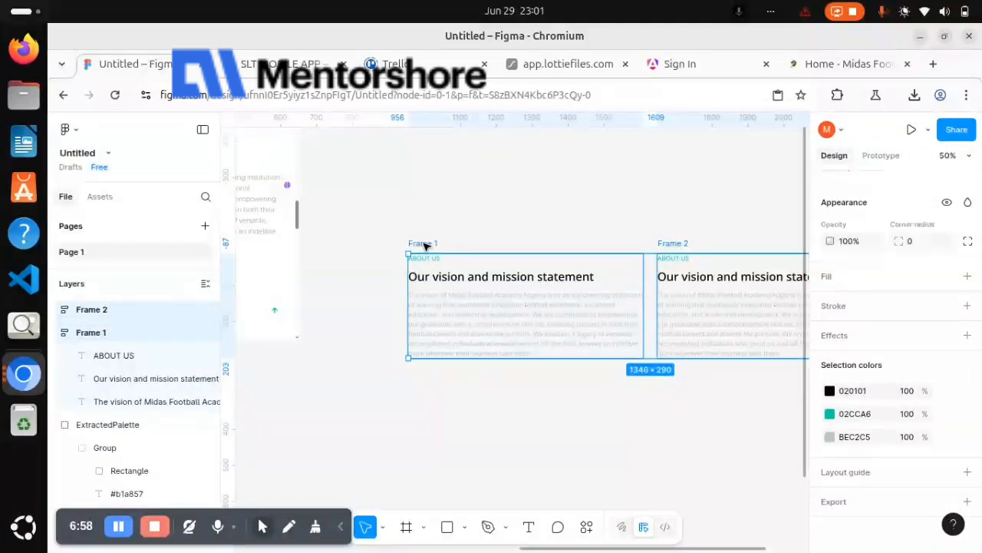
pyautogui.hotkey('shift', 'a')
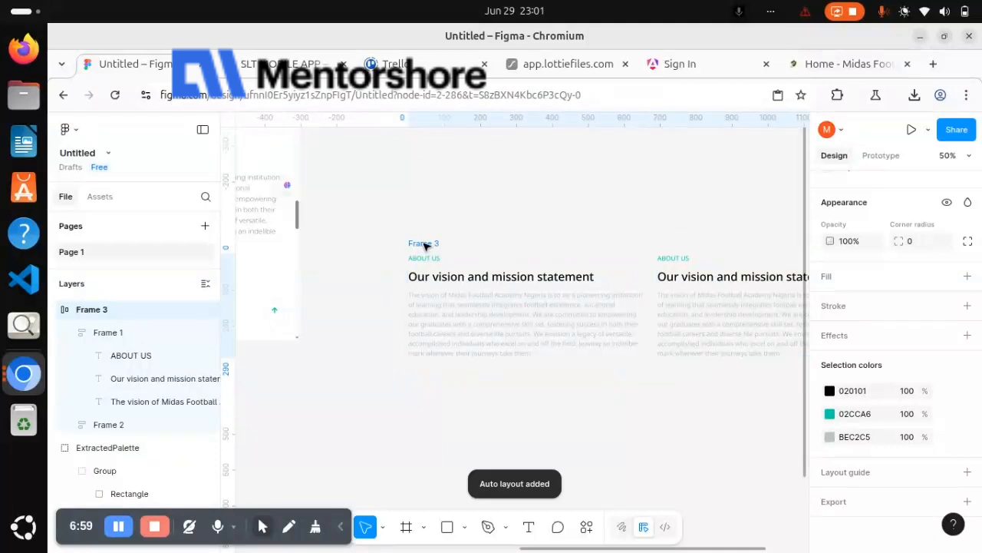
pyautogui.scroll(3, 882, 349)
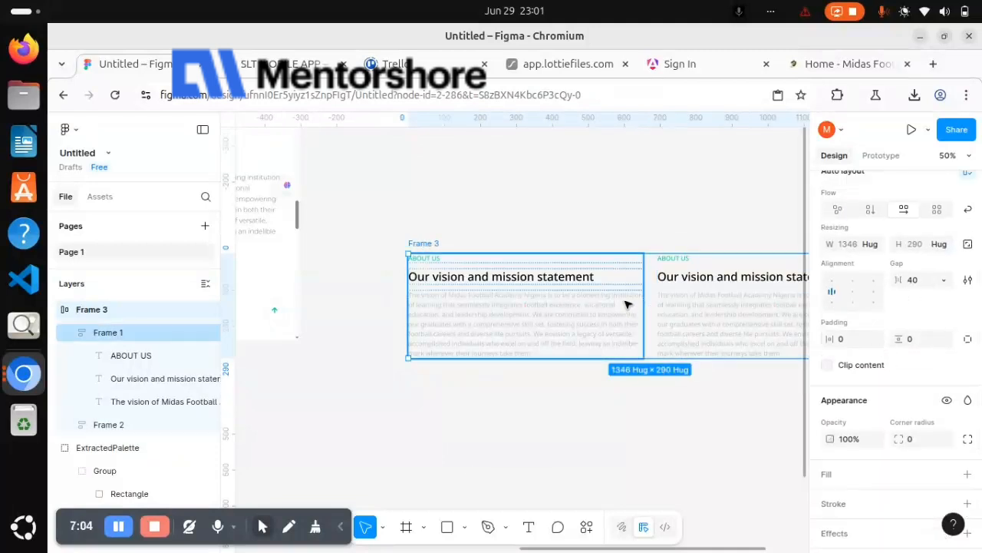
# Delete all the text inside Frame 1 and narrow the emptied frame to about 354 wide
pyautogui.click(626, 304)
pyautogui.doubleClick(585, 281)
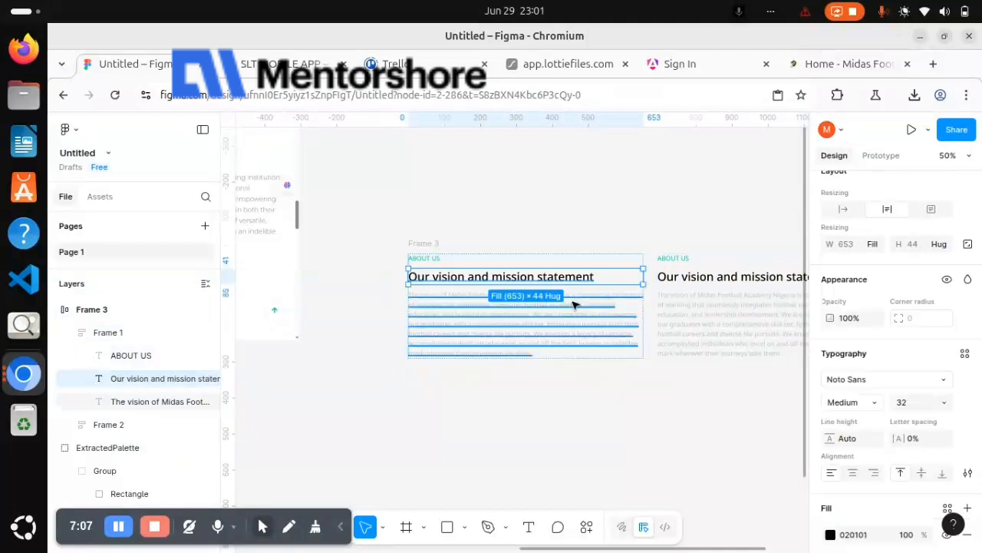
pyautogui.hotkey('ctrl', 'a')
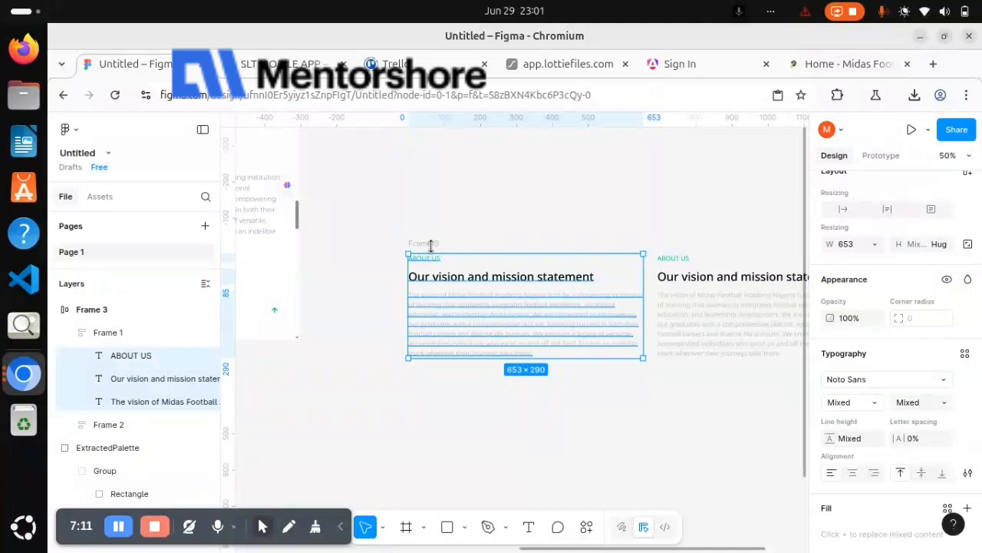
pyautogui.press('Delete')
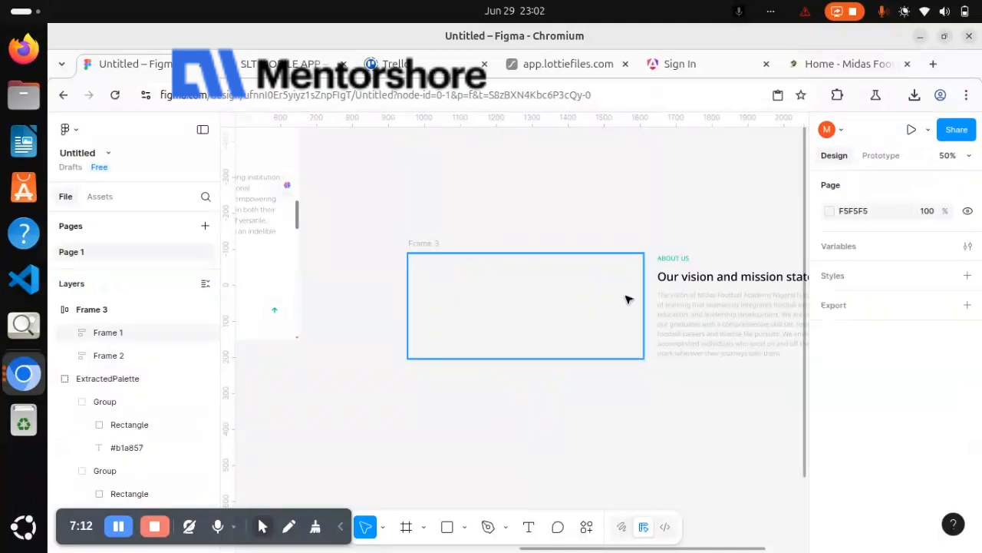
pyautogui.click(647, 299)
pyautogui.moveTo(643, 292); pyautogui.dragTo(536, 300)
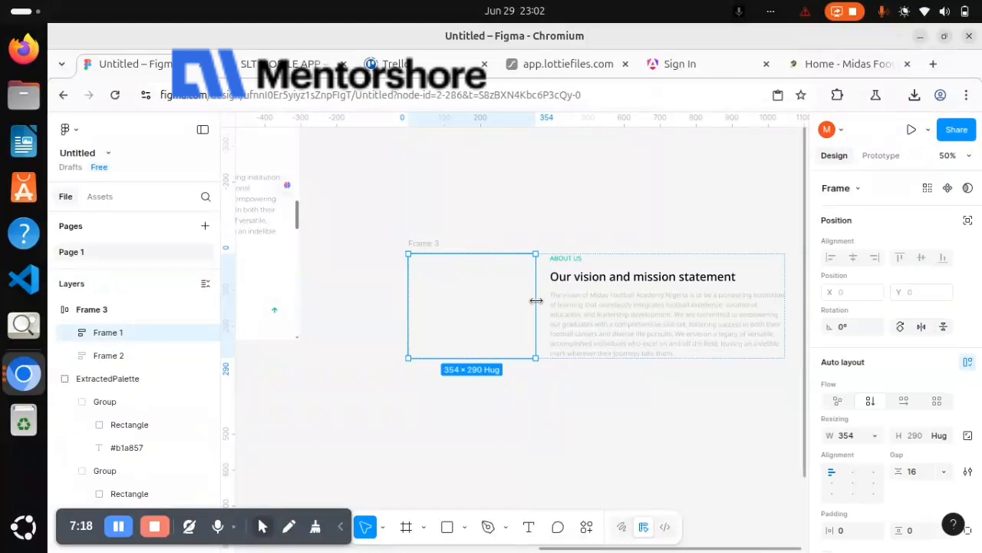
# Rename the empty frame as IMAGE and the frame holding the About Us text as TEXT
pyautogui.doubleClick(114, 332)
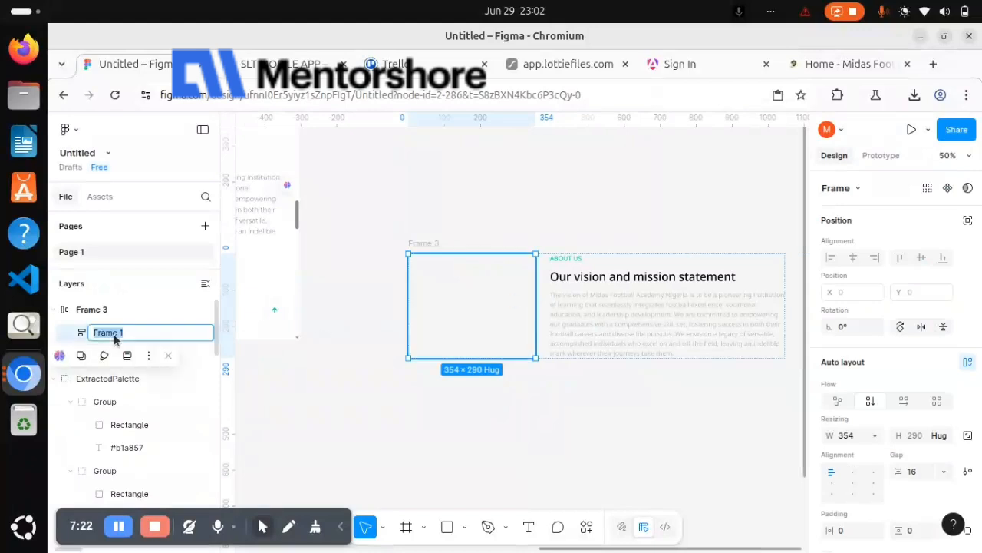
pyautogui.write('IMAGE')
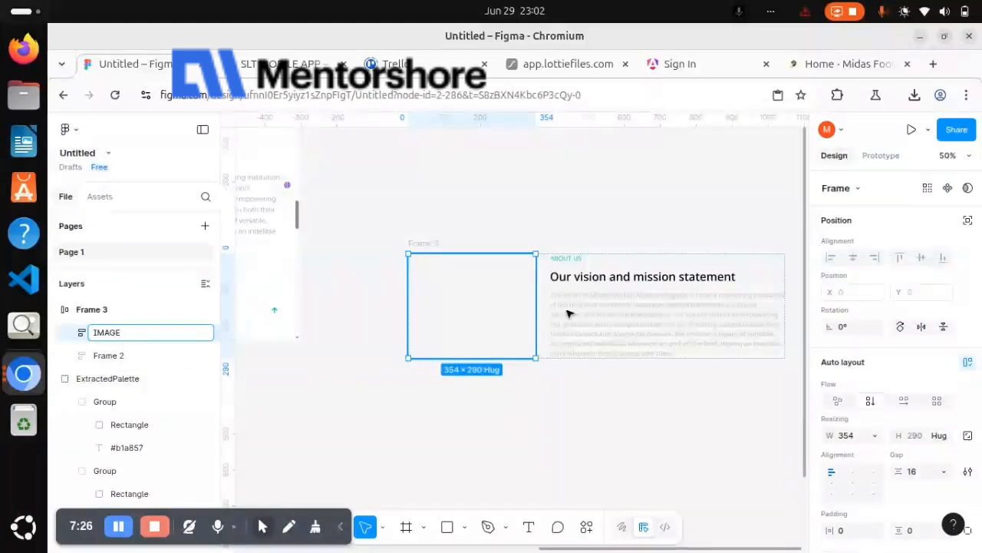
pyautogui.click(574, 305)
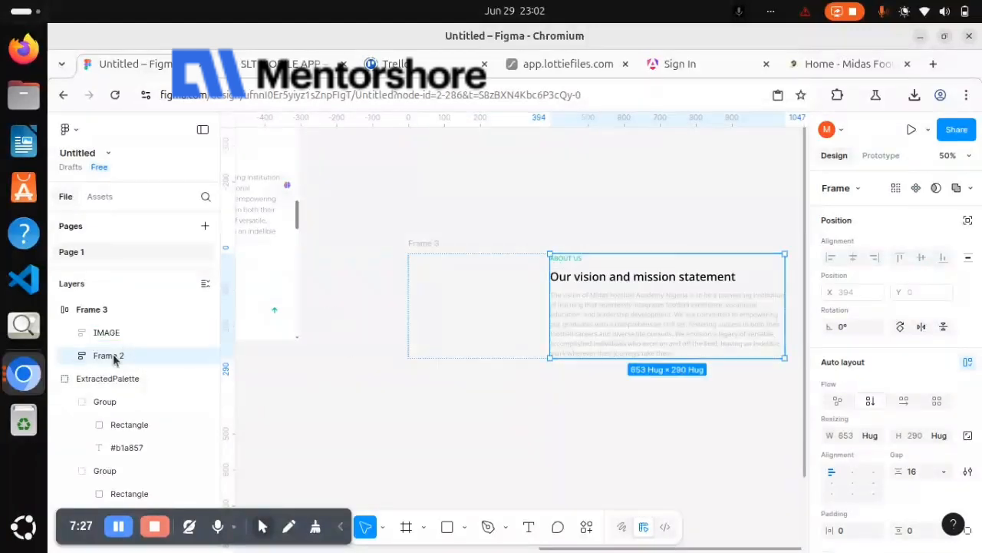
pyautogui.doubleClick(114, 357)
pyautogui.write('TEXT')
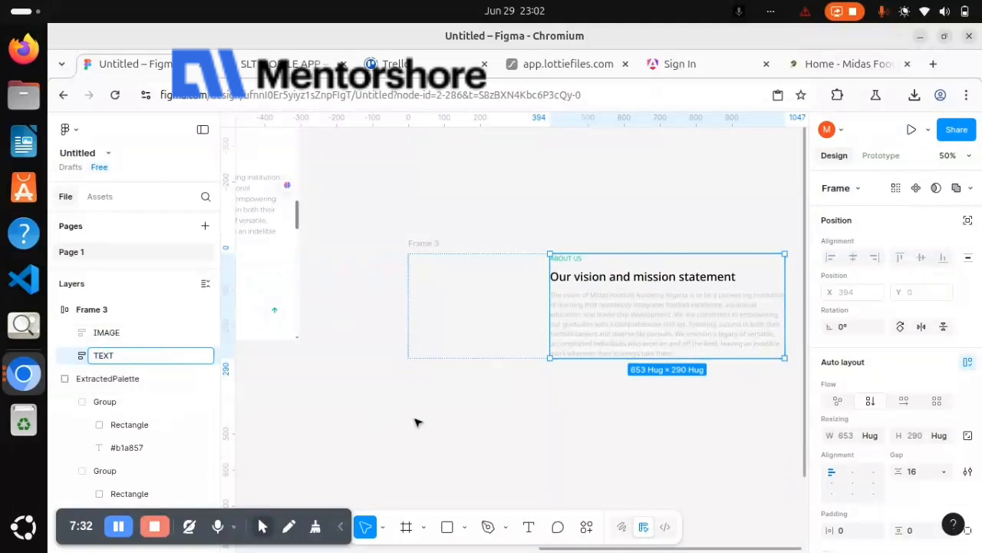
pyautogui.click(456, 429)
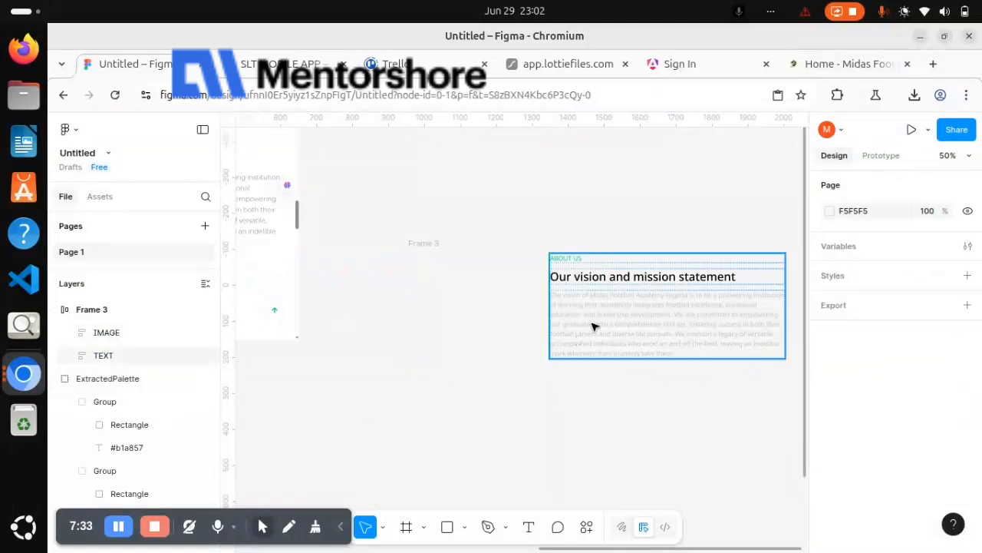
pyautogui.click(593, 327)
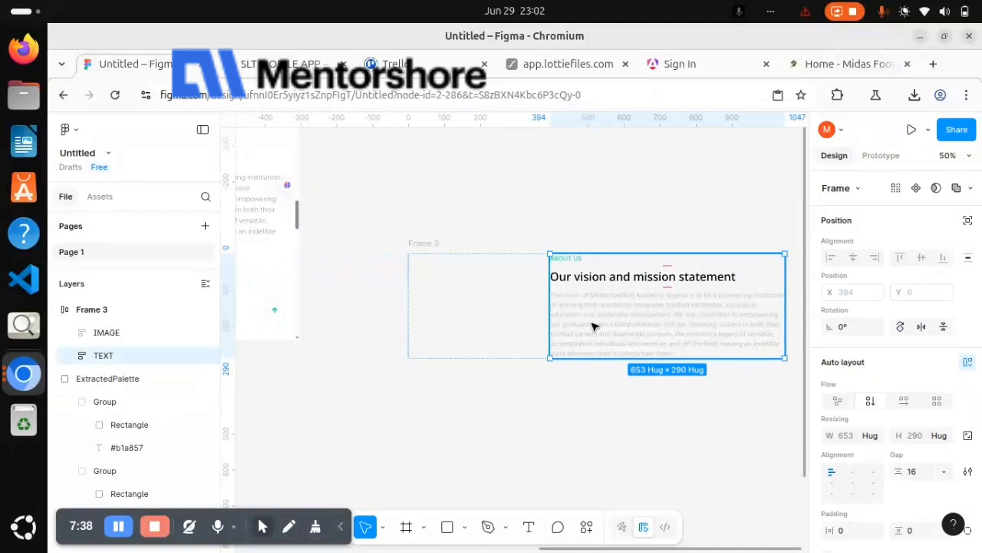
pyautogui.hscroll(2, 593, 327)
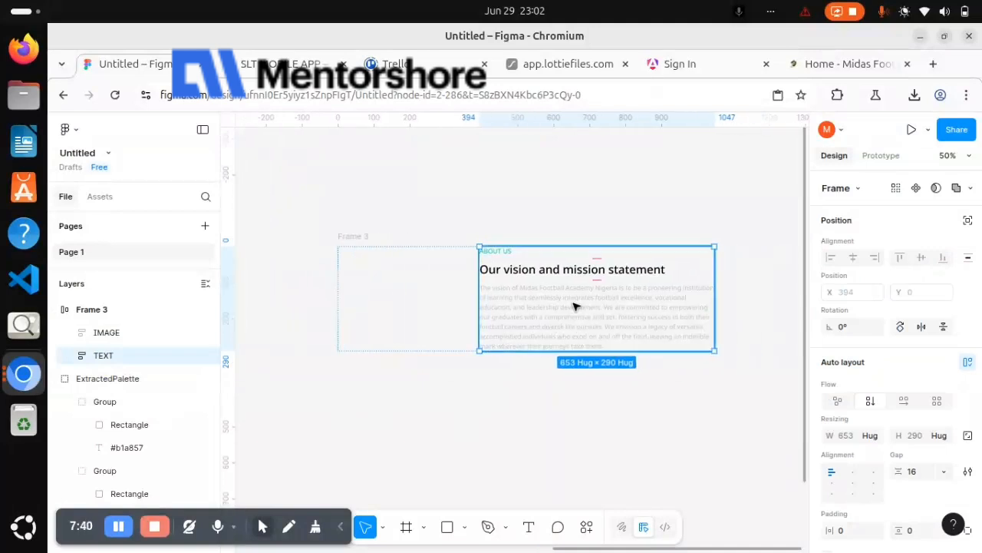
pyautogui.doubleClick(574, 306)
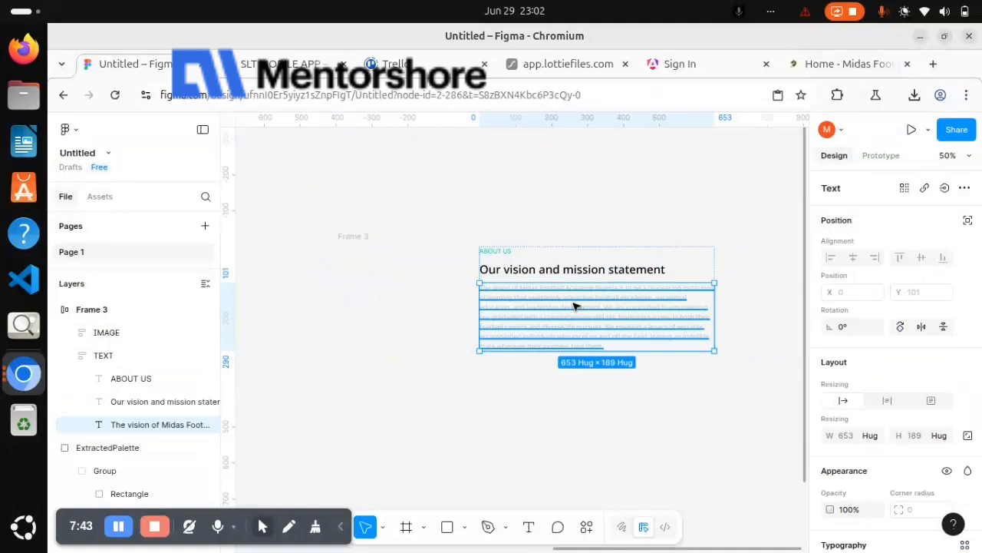
pyautogui.hotkey('ctrl', 'd')
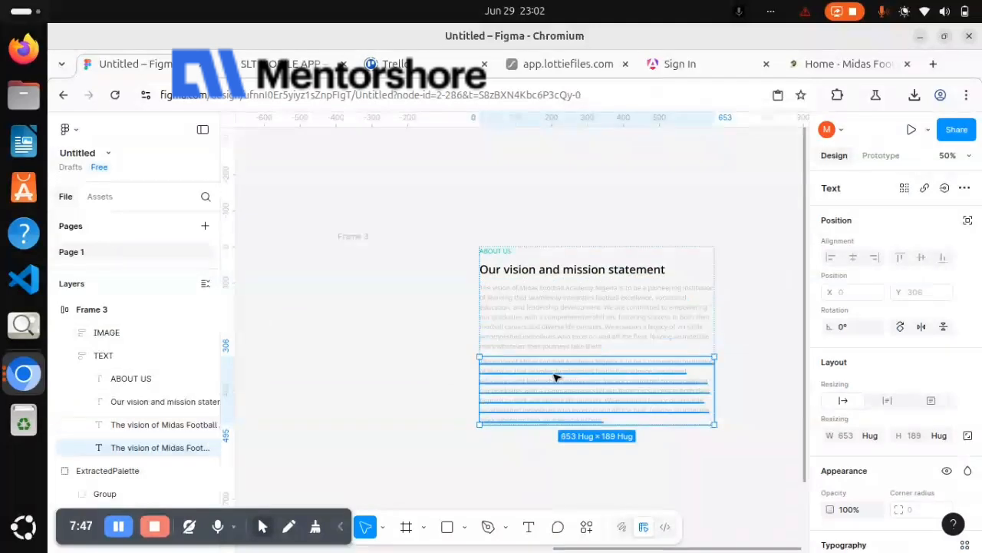
pyautogui.hotkey('ctrl', 'z')
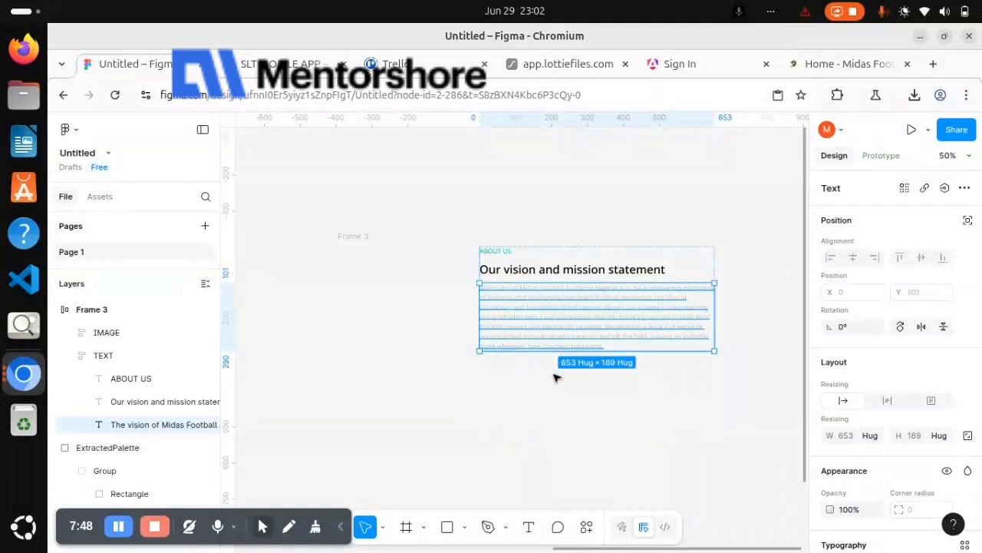
pyautogui.click(401, 259)
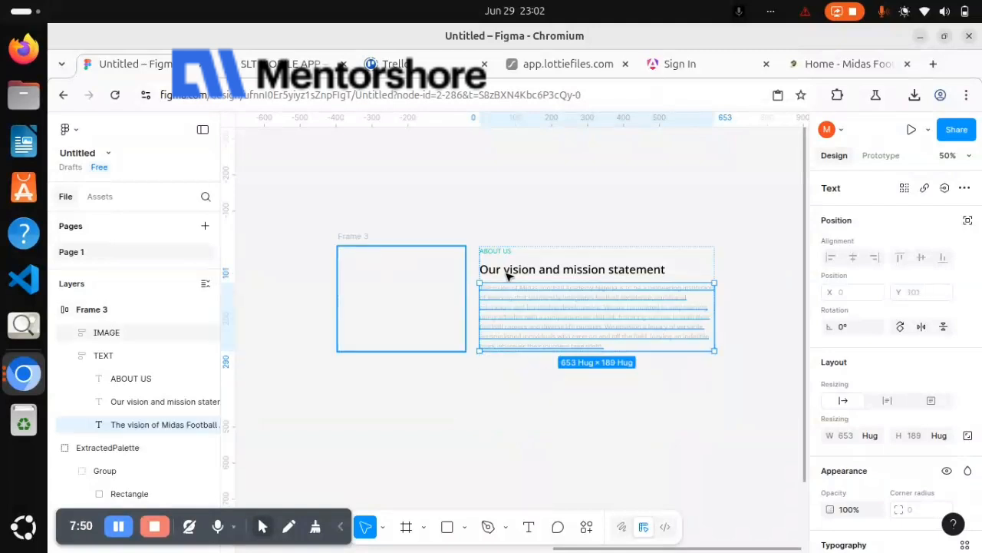
# Duplicate the TEXT frame and wrap both copies in an auto layout frame with vertical flow
pyautogui.click(507, 276)
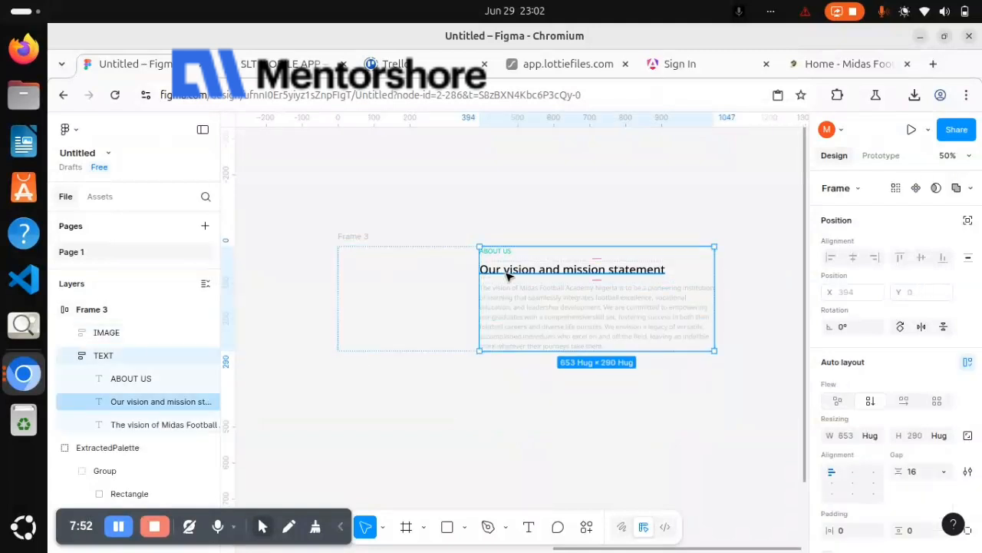
pyautogui.hotkey('ctrl', 'd')
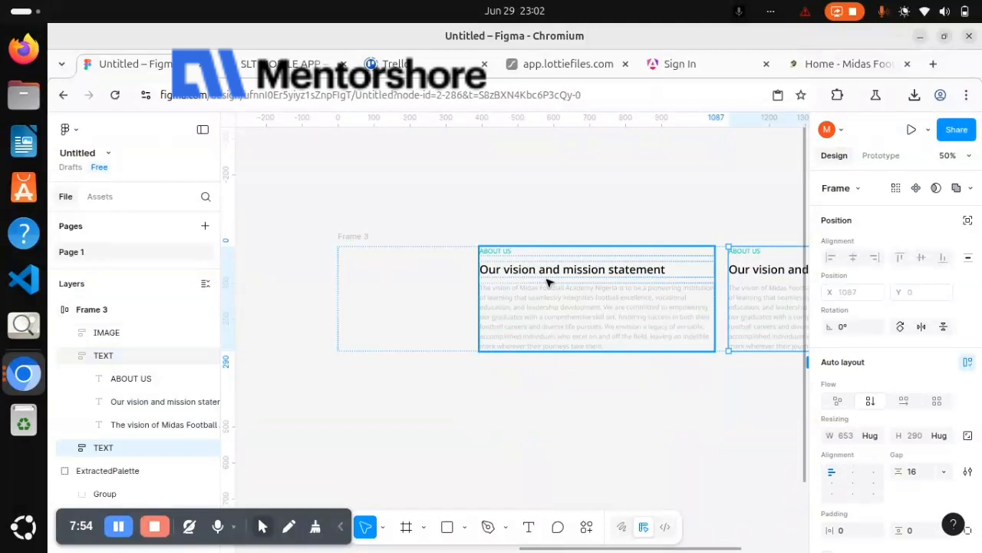
pyautogui.keyDown('shift'); pyautogui.click(547, 283); pyautogui.keyUp('shift')
pyautogui.hotkey('shift', 'a')
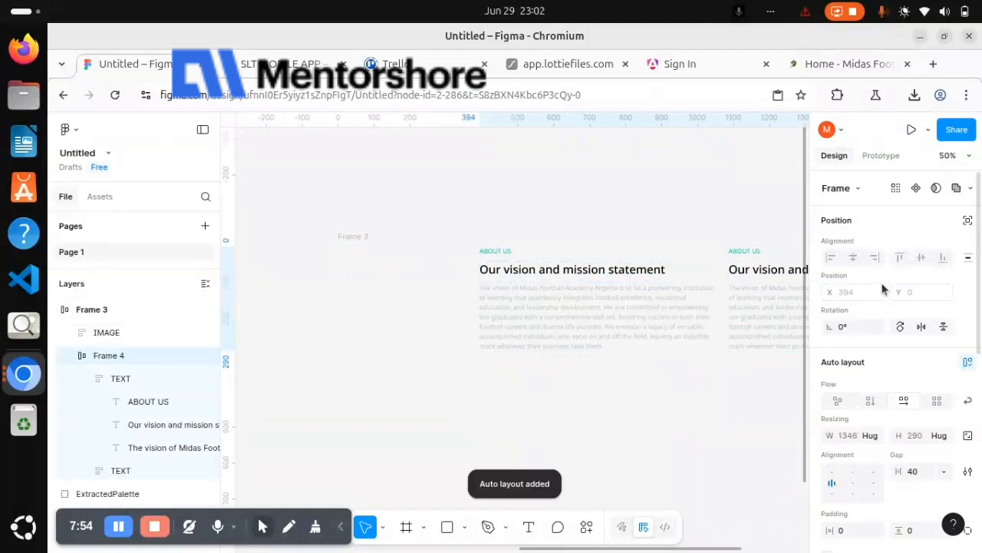
pyautogui.click(871, 401)
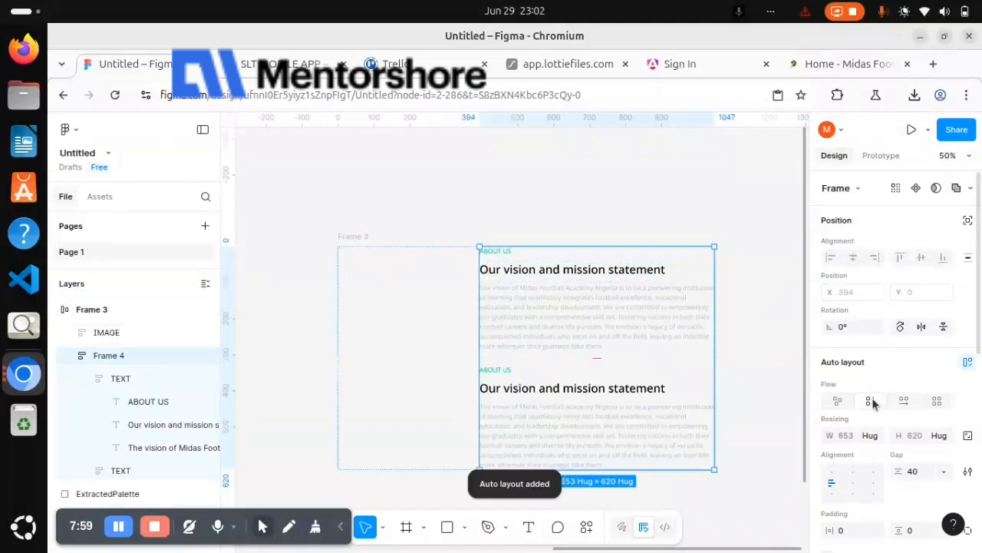
# Delete the "Our vision and mission statement" heading from the lower TEXT frame
pyautogui.click(595, 395)
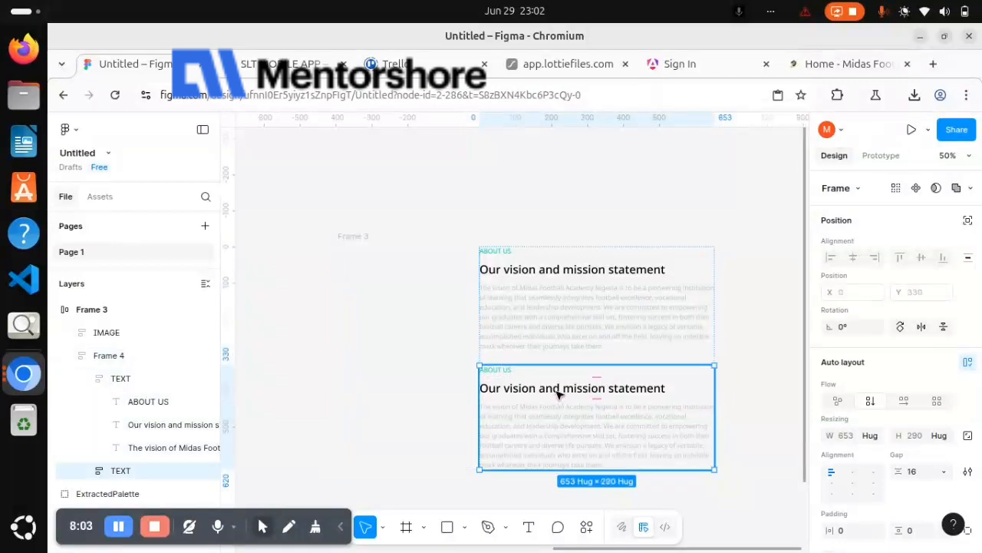
pyautogui.click(559, 393)
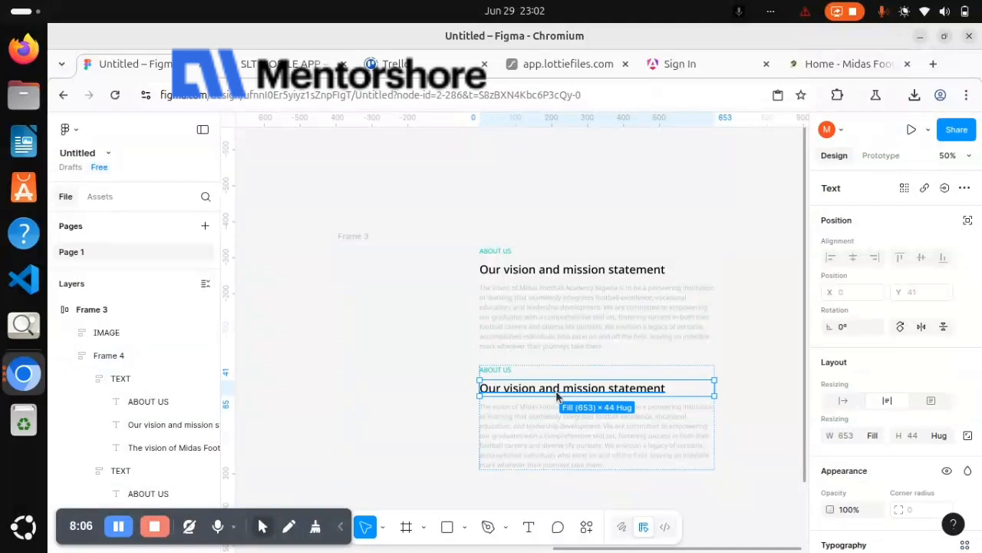
pyautogui.press('Delete')
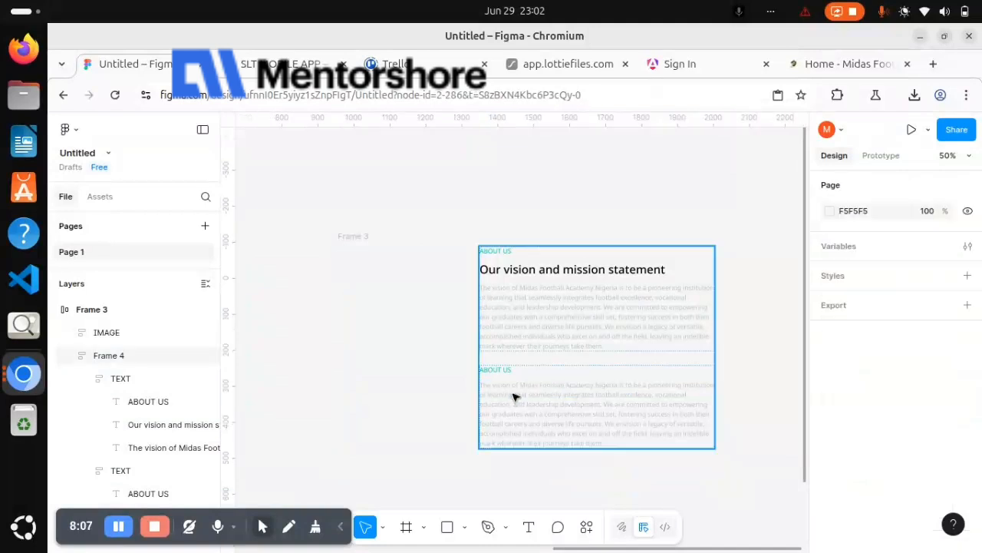
# Copy the word AWARDS from the extracted text list on the canvas
pyautogui.click(514, 396)
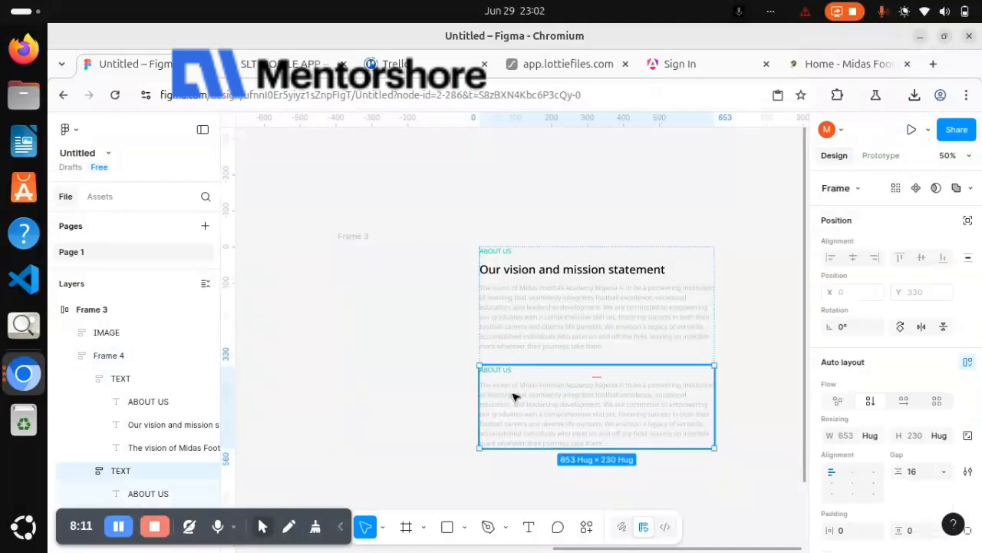
pyautogui.hscroll(-10, 514, 396)
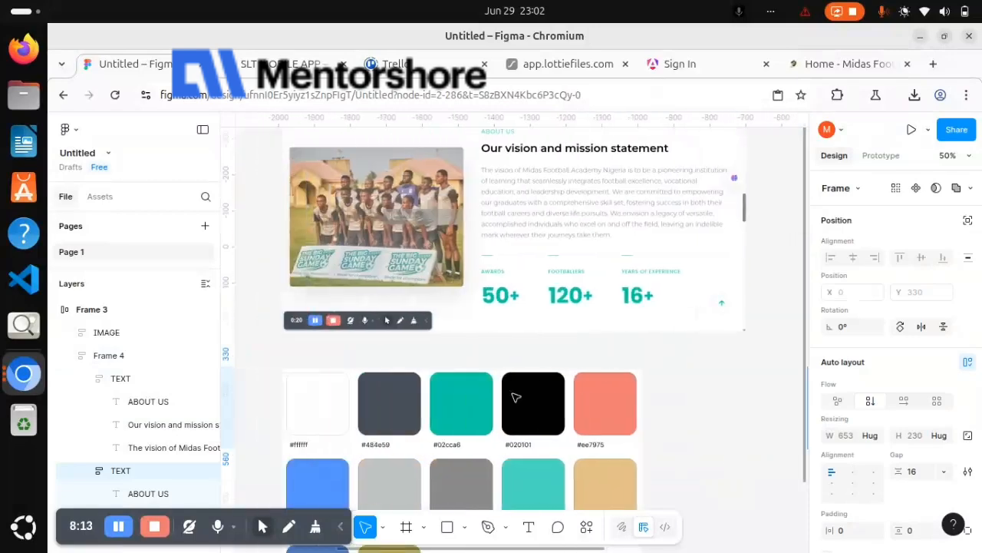
pyautogui.scroll(-6, 443, 333)
pyautogui.hscroll(-10, 445, 333)
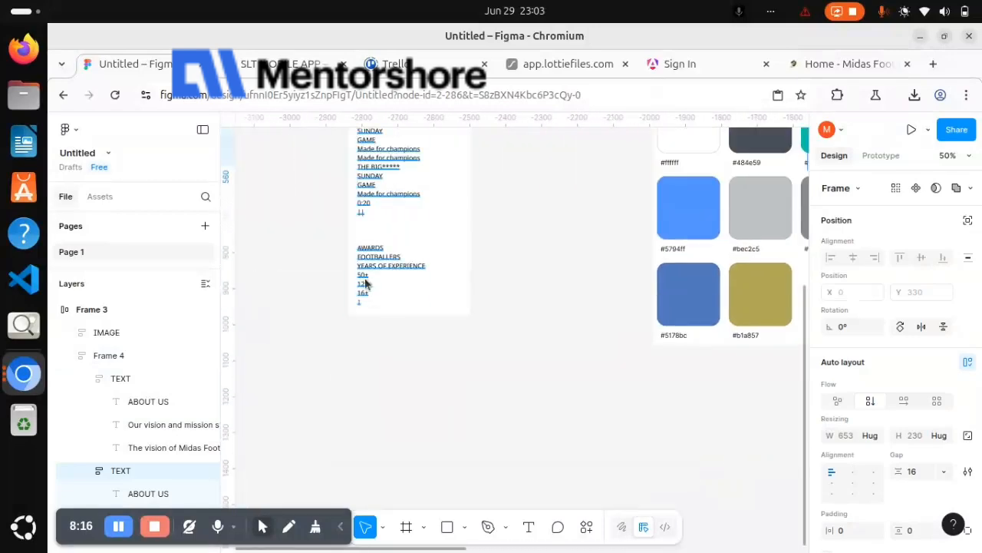
pyautogui.doubleClick(366, 282)
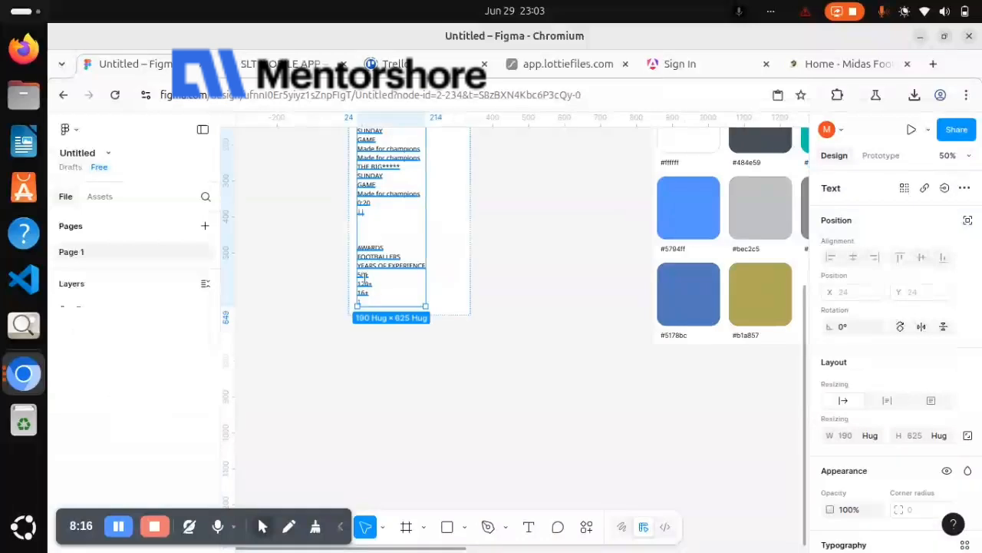
pyautogui.click(385, 247)
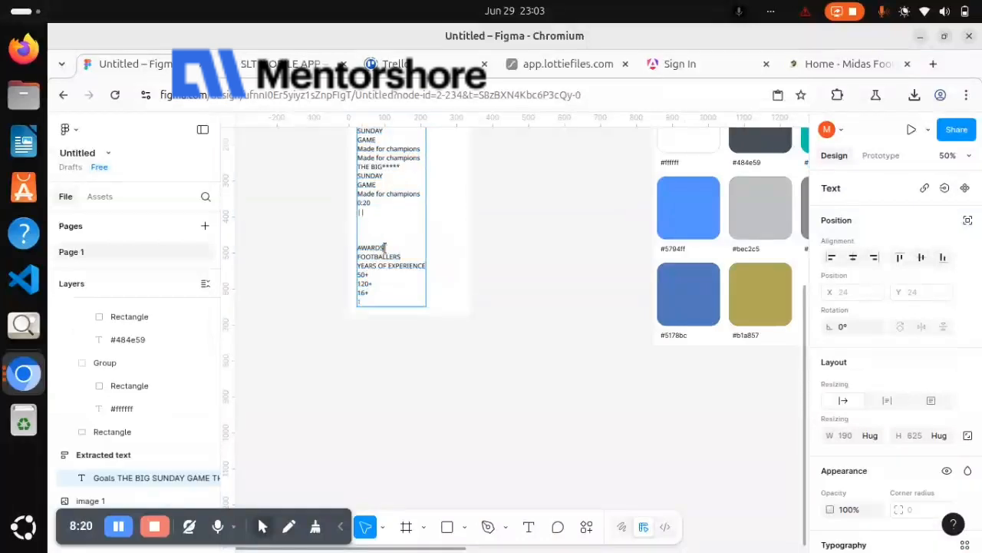
pyautogui.doubleClick(366, 249)
# Replace the ABOUT US label in the lower TEXT frame with the copied AWARDS text
pyautogui.hscroll(10, 579, 259)
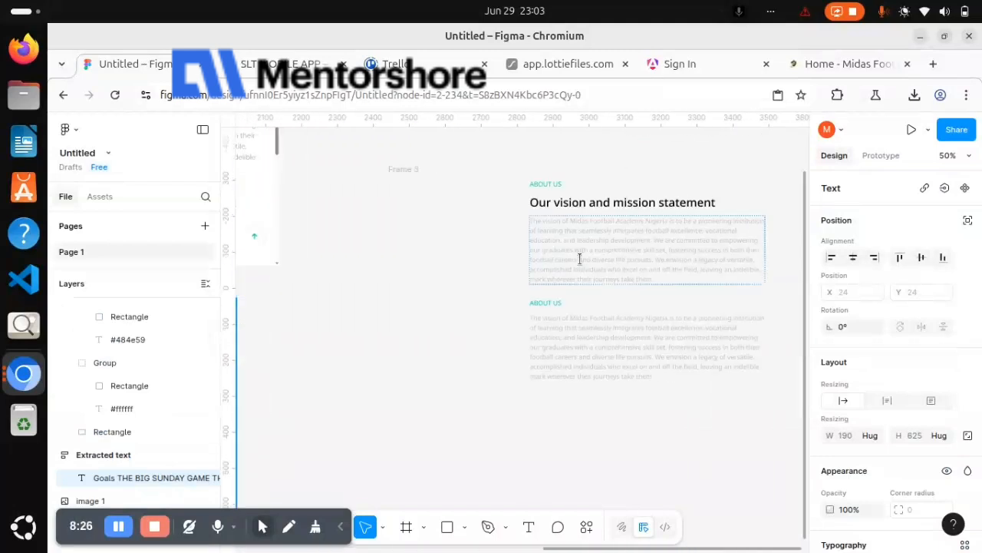
pyautogui.hscroll(3, 580, 260)
pyautogui.hscroll(-3, 581, 259)
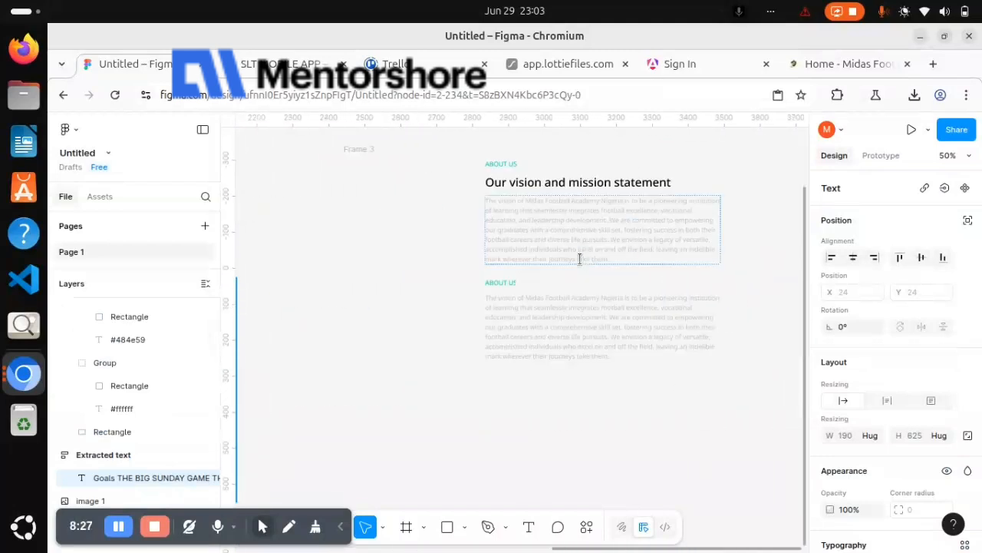
pyautogui.click(473, 305)
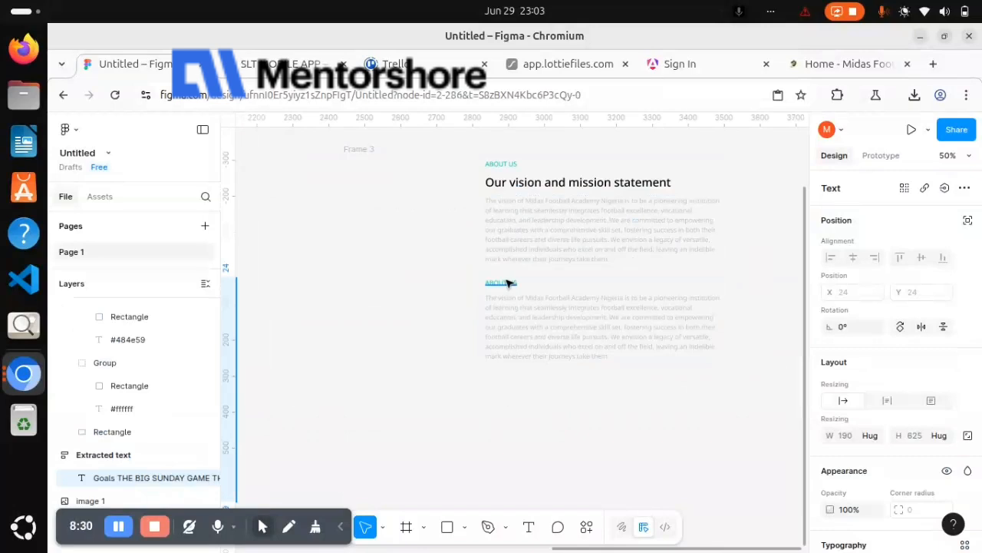
pyautogui.click(507, 283)
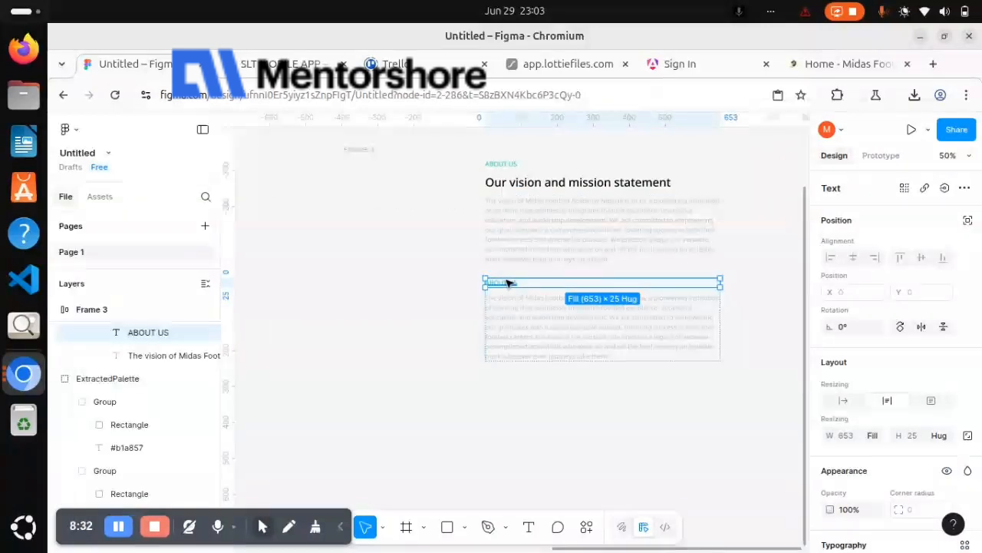
pyautogui.hotkey('ctrl', 'shift', 'r')
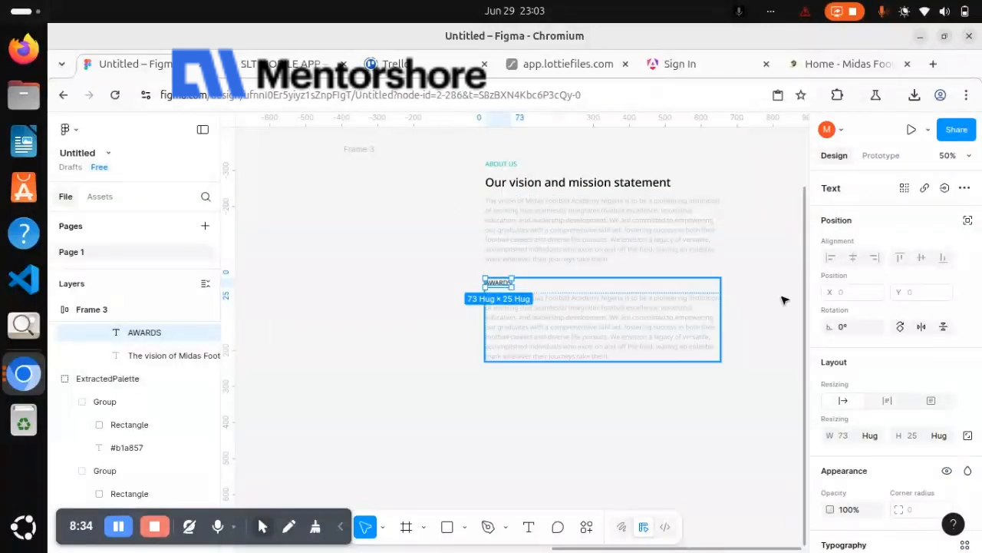
# Copy the properties of the upper ABOUT US label and apply them to the AWARDS label
pyautogui.click(516, 167)
pyautogui.hotkey('ctrl', 'alt', 'c')
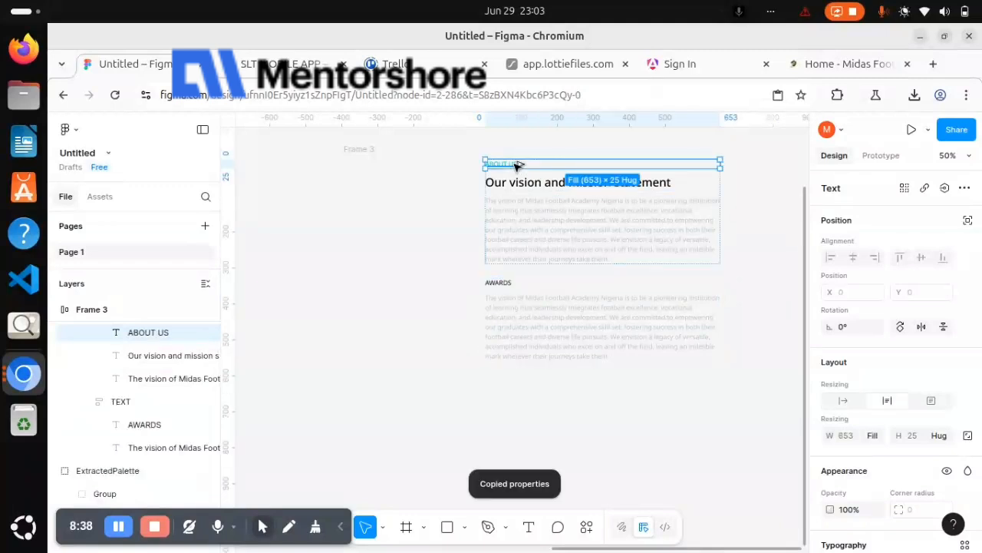
pyautogui.click(505, 284)
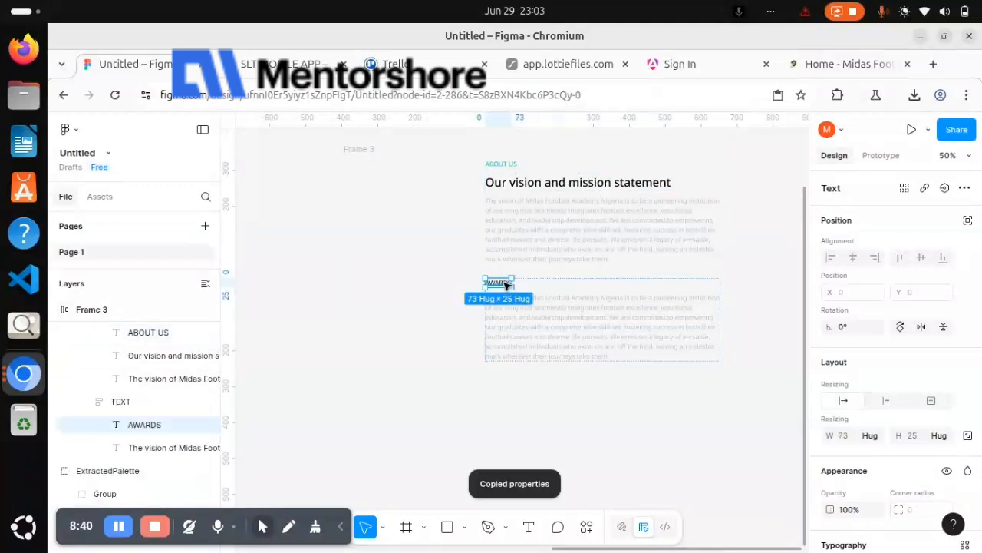
pyautogui.hotkey('ctrl', 'alt', 'v')
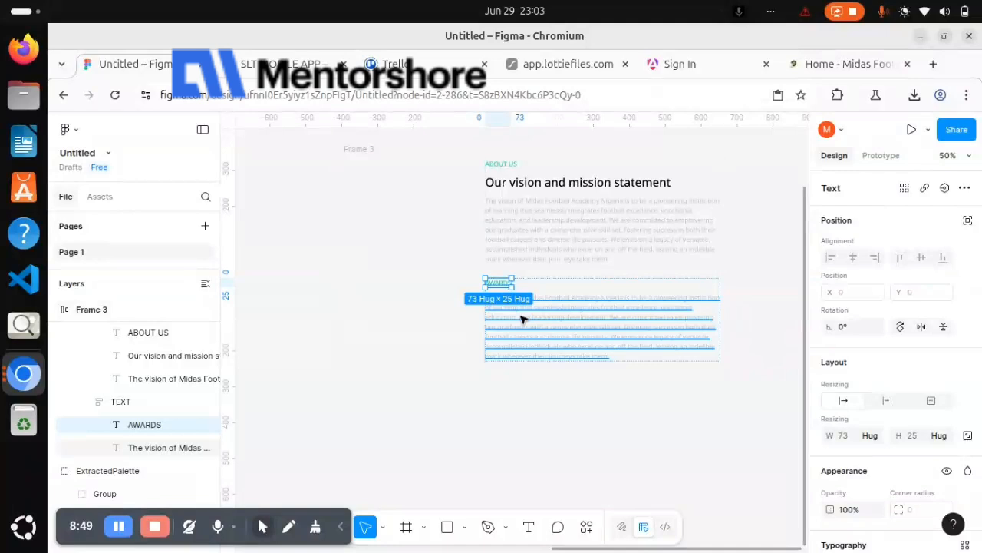
# Replace the vision paragraph under the AWARDS label with the text 50+
pyautogui.hscroll(-10, 522, 320)
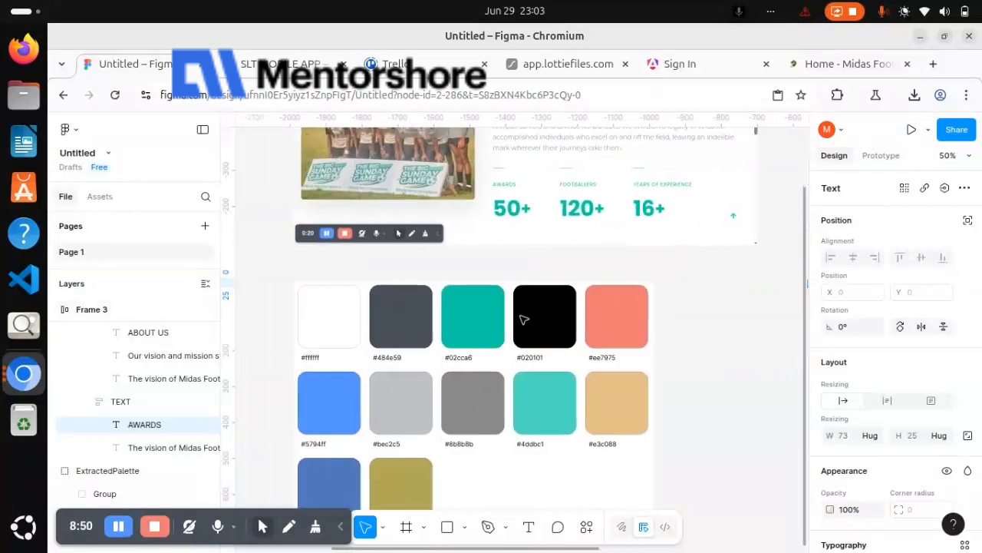
pyautogui.hscroll(6, 522, 320)
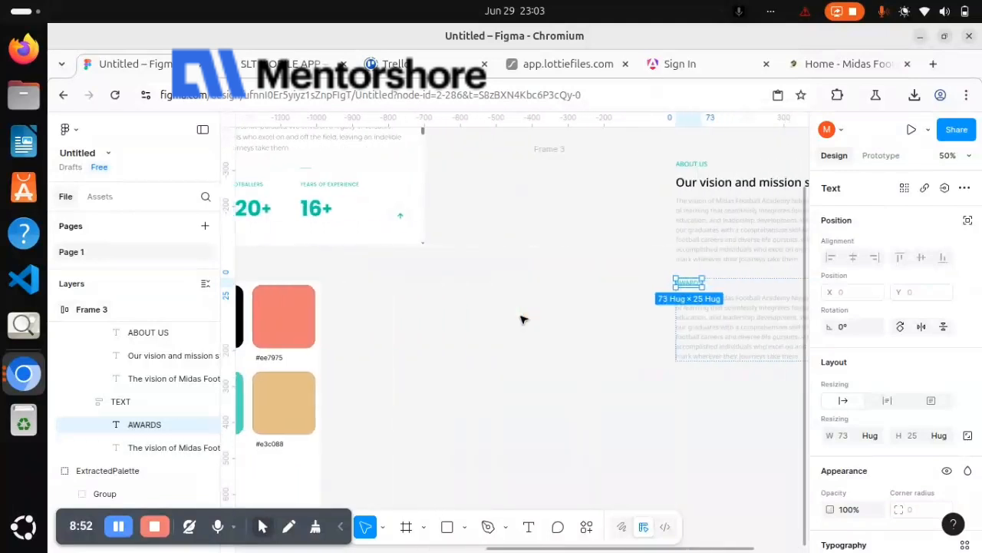
pyautogui.hscroll(3, 522, 319)
pyautogui.click(586, 317)
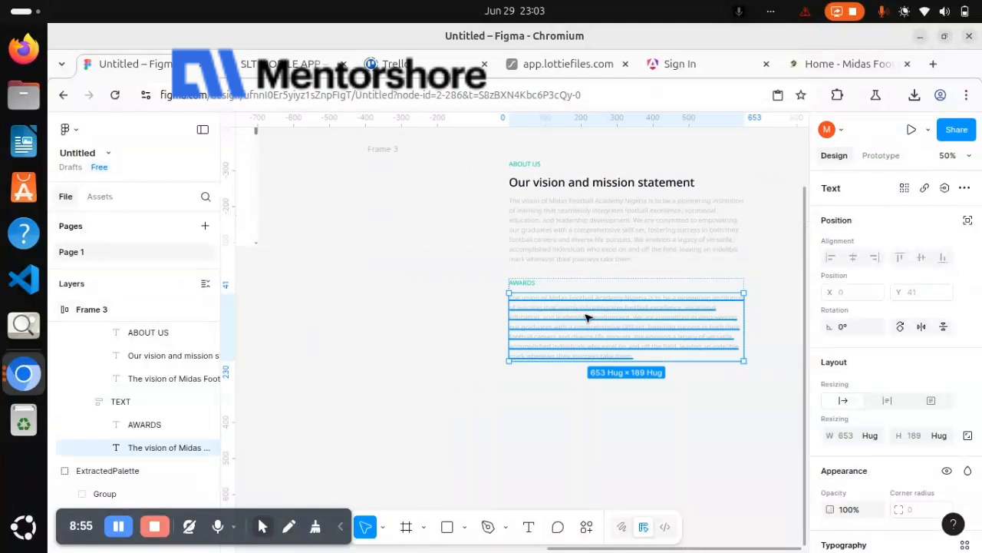
pyautogui.doubleClick(586, 317)
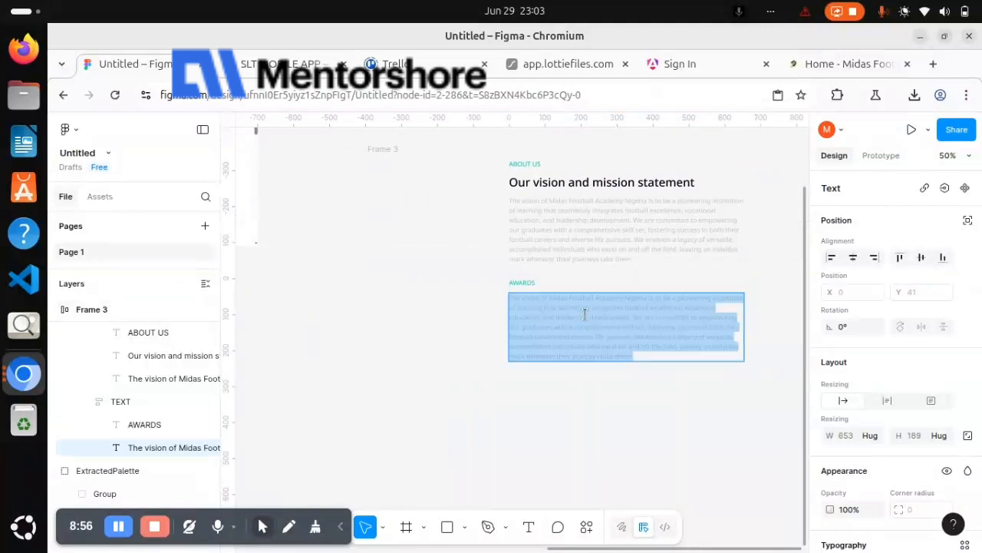
pyautogui.write('50+')
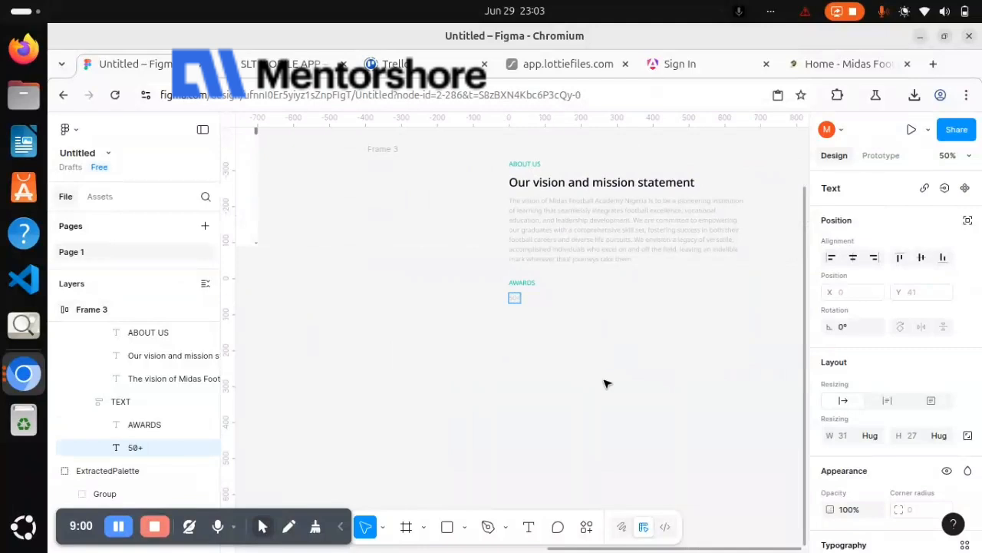
pyautogui.press('Escape')
# Set the 50+ text to font size 48 and Bold weight
pyautogui.scroll(-5, 883, 405)
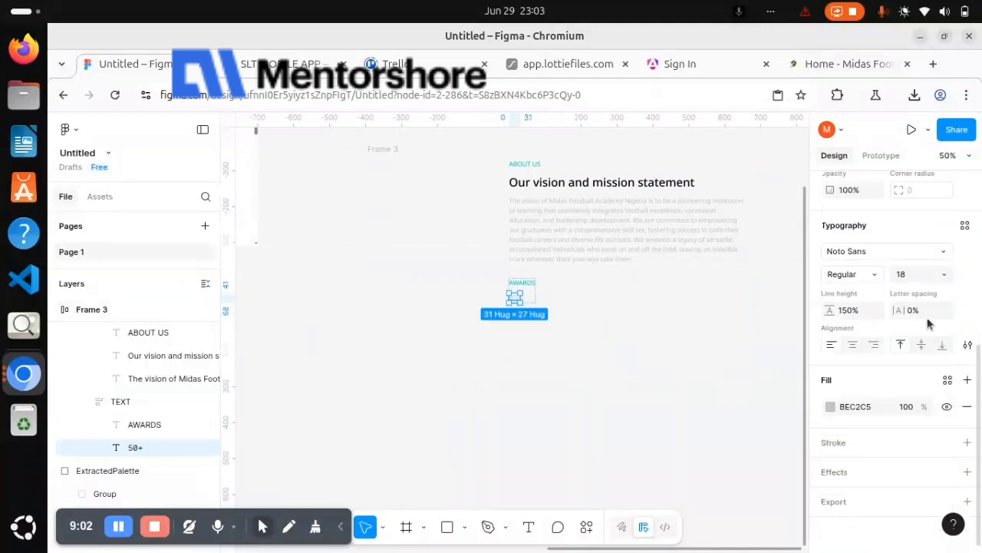
pyautogui.click(947, 276)
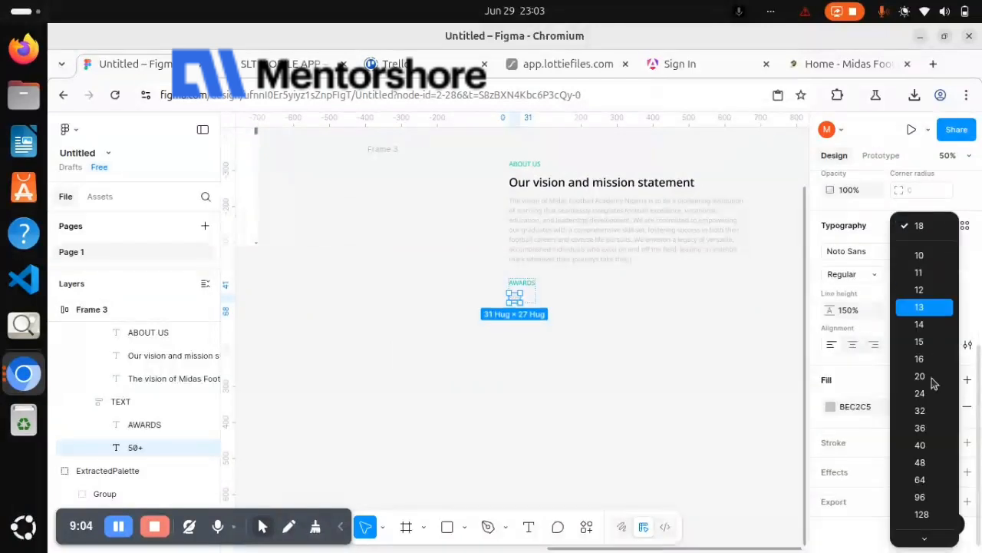
pyautogui.click(926, 463)
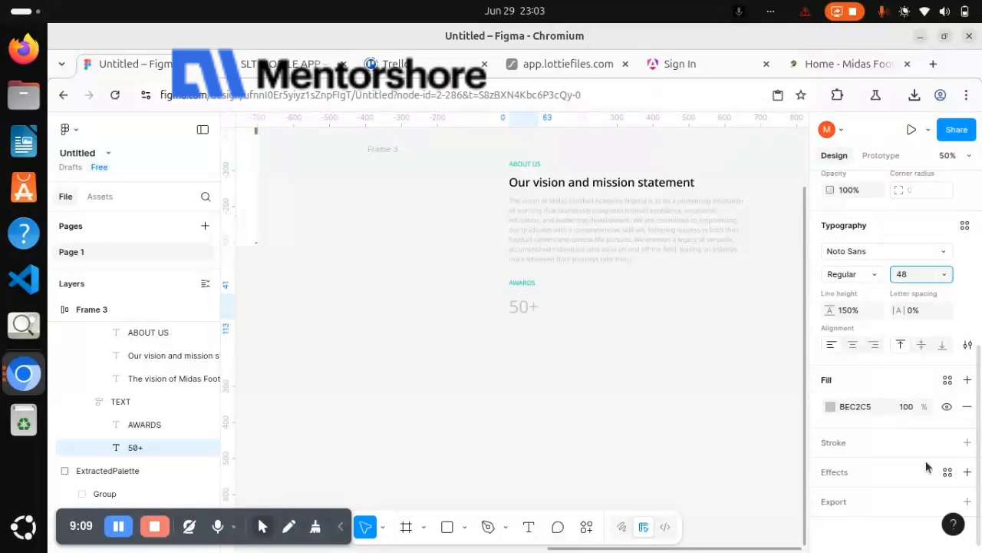
pyautogui.click(874, 281)
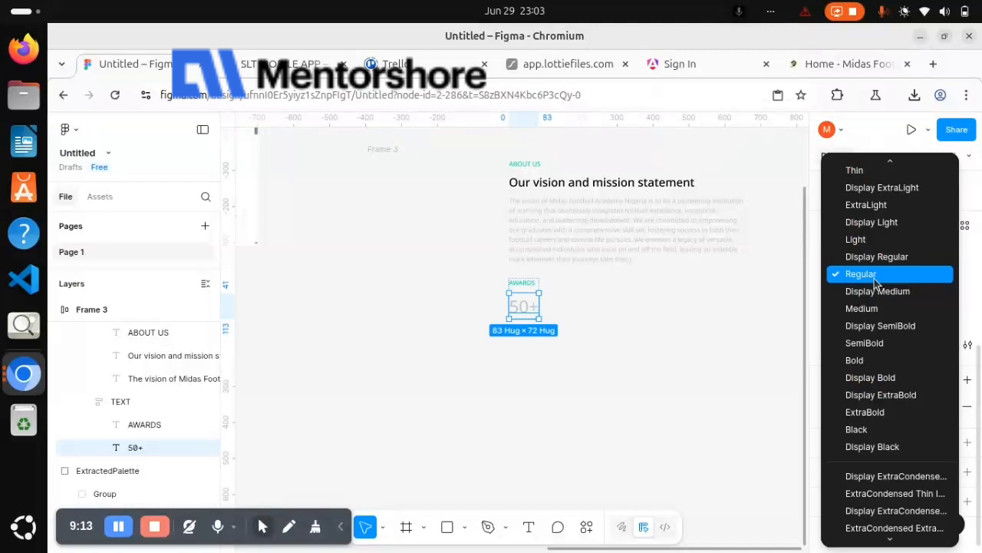
pyautogui.click(872, 361)
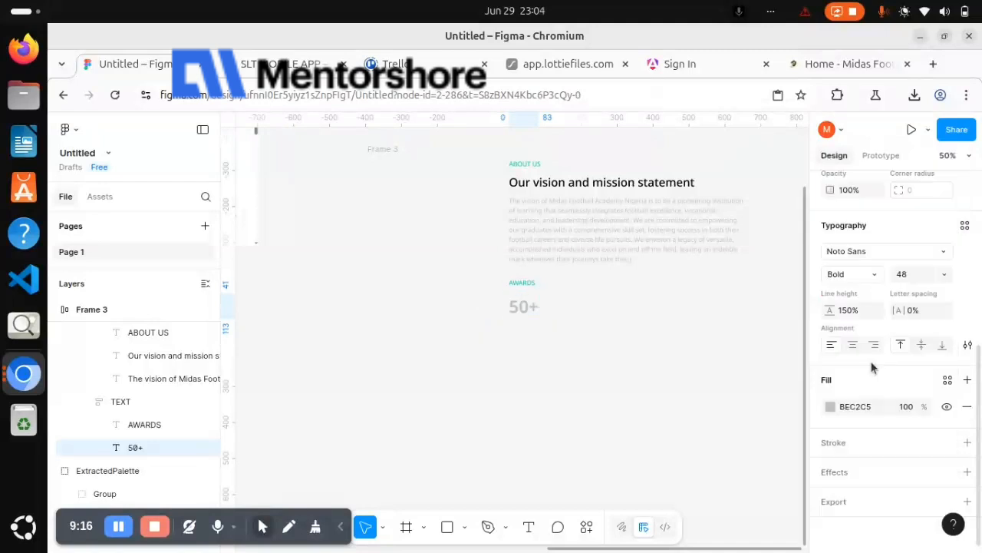
# Copy the AWARDS label's fill colour 02CCA6 and apply it to the 50+ text
pyautogui.hscroll(-5, 721, 324)
pyautogui.hscroll(3, 721, 324)
pyautogui.scroll(-2, 721, 324)
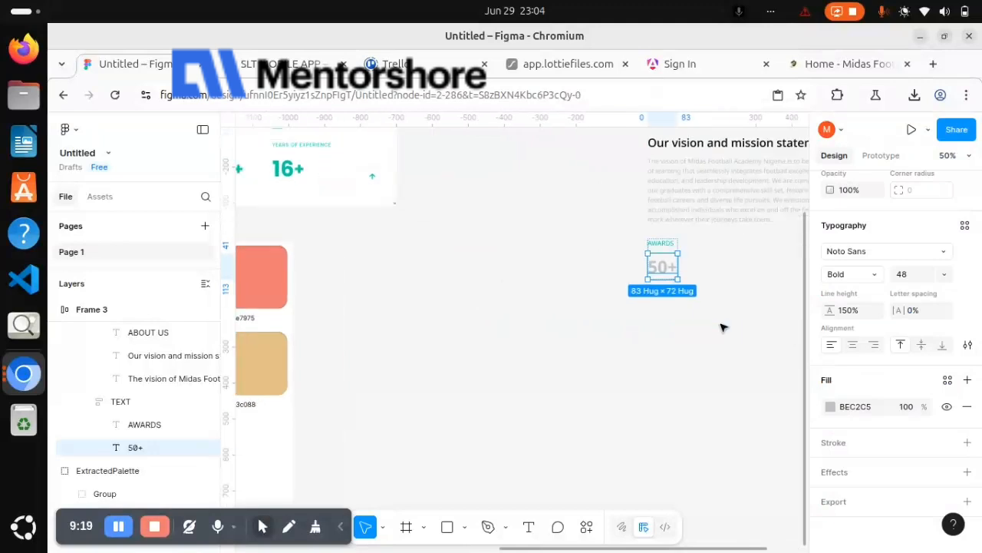
pyautogui.scroll(3, 721, 325)
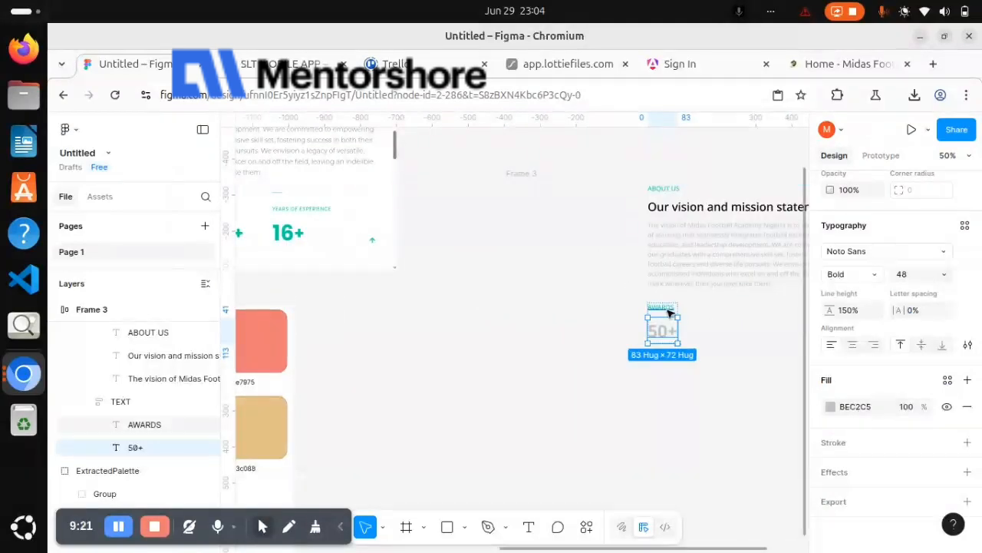
pyautogui.click(669, 313)
pyautogui.click(855, 407)
pyautogui.hotkey('ctrl', 'c')
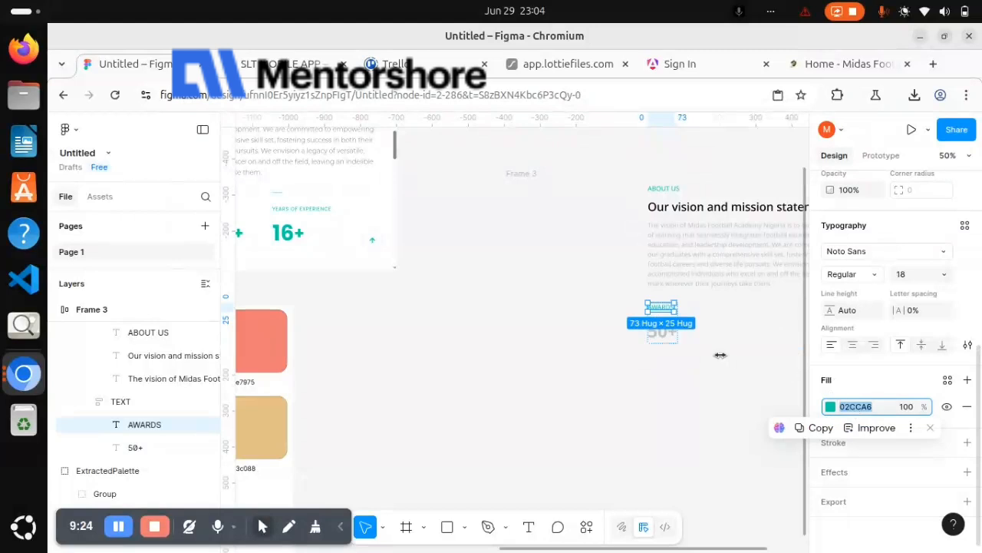
pyautogui.click(663, 332)
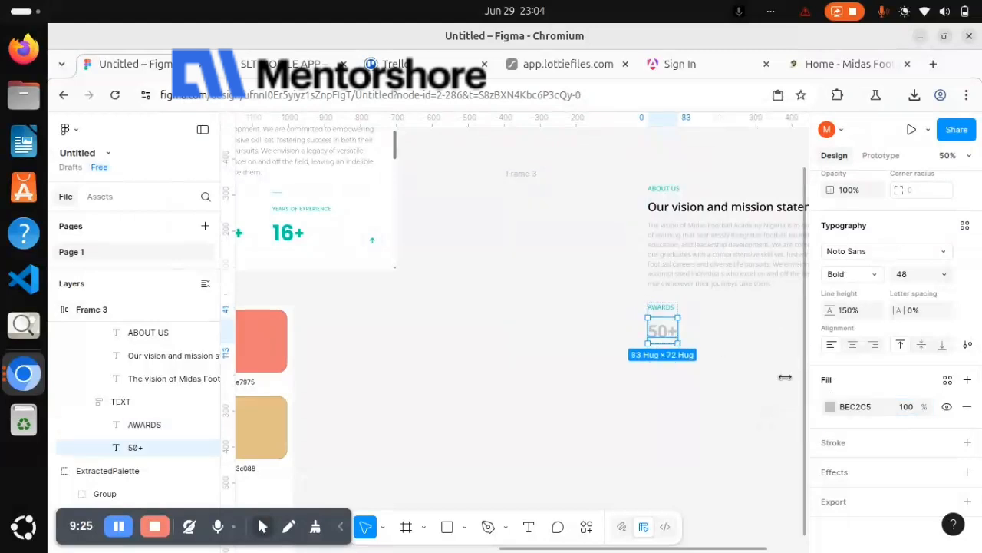
pyautogui.click(851, 409)
pyautogui.hotkey('ctrl', 'v')
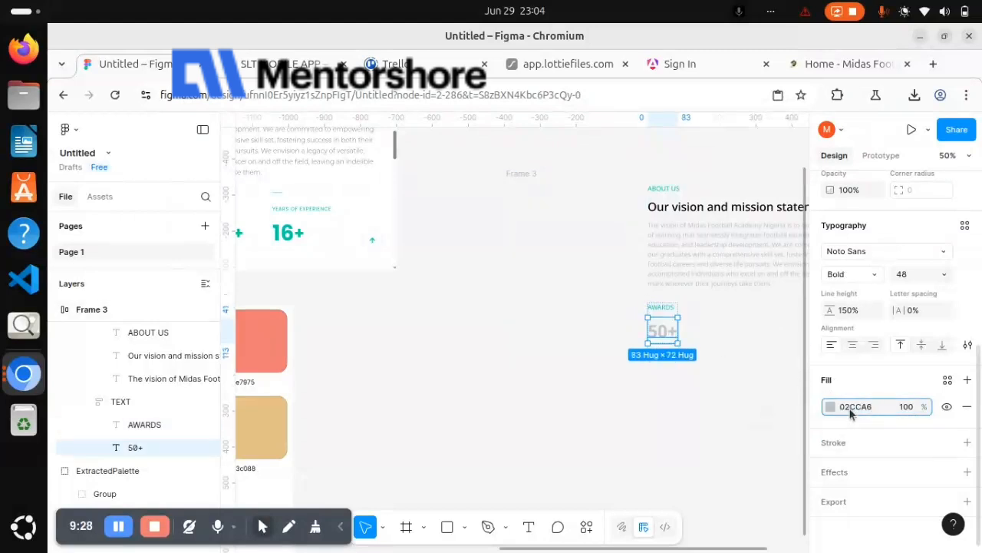
pyautogui.press('Return')
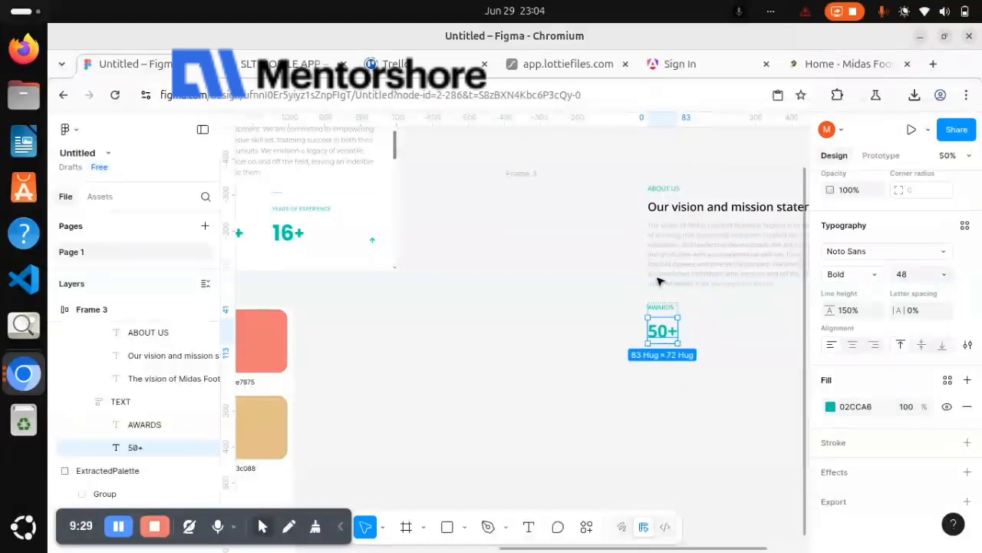
# Duplicate the TEXT frame holding AWARDS and 50+ twice to make three statistic blocks
pyautogui.click(663, 289)
pyautogui.hscroll(3, 664, 290)
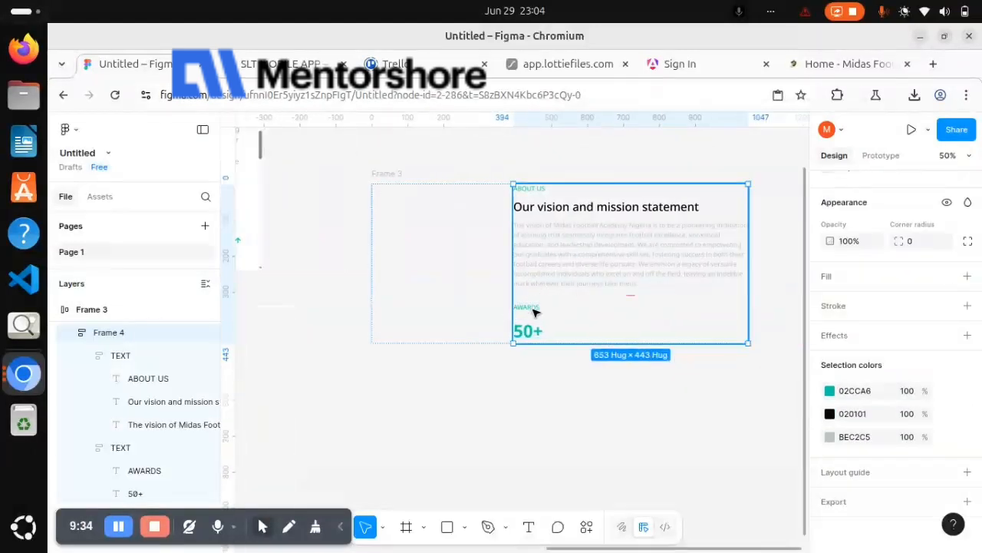
pyautogui.click(535, 311)
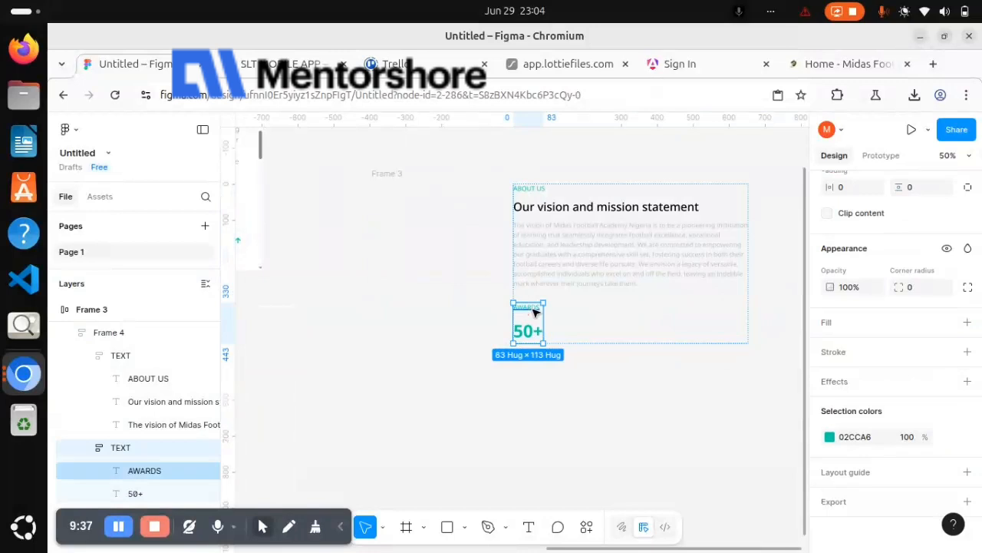
pyautogui.hotkey('ctrl', 'd')
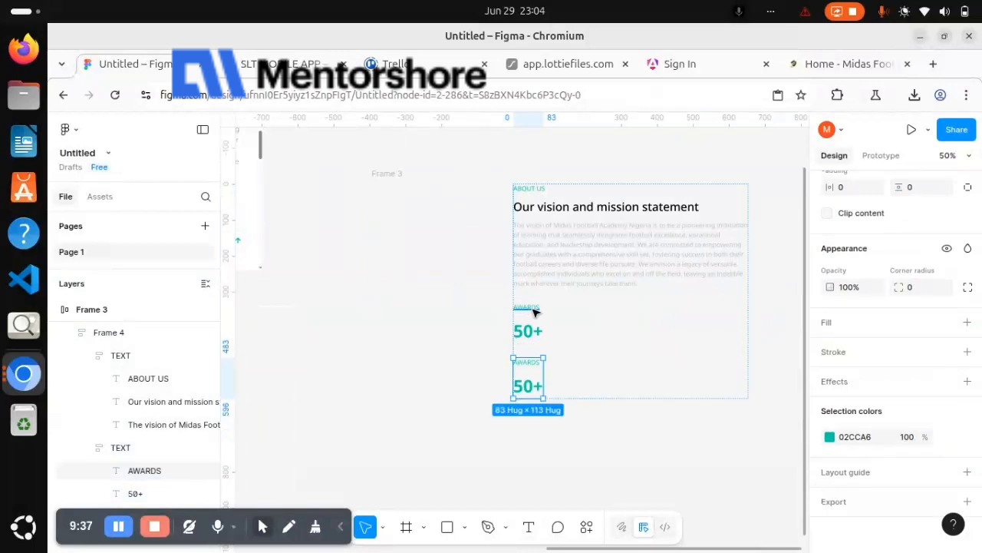
pyautogui.hotkey('ctrl', 'd')
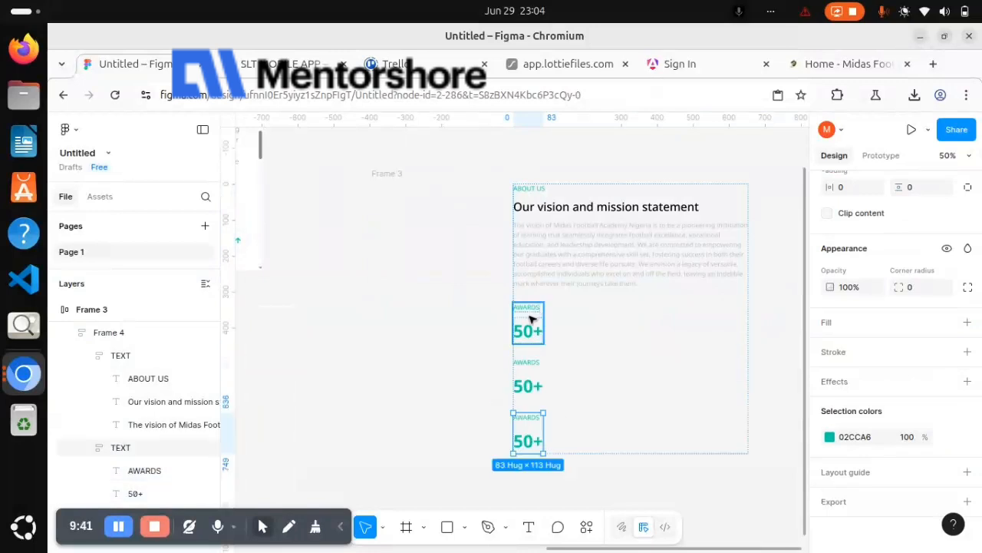
# Select all three AWARDS statistic frames and wrap them together in an auto layout frame
pyautogui.keyDown('shift'); pyautogui.click(533, 377); pyautogui.keyUp('shift')
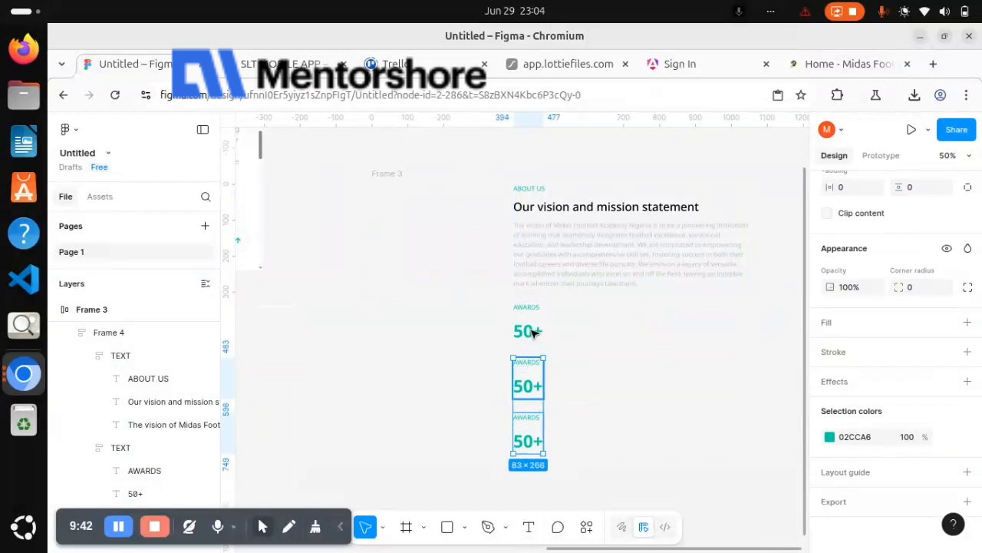
pyautogui.keyDown('shift'); pyautogui.click(534, 331); pyautogui.keyUp('shift')
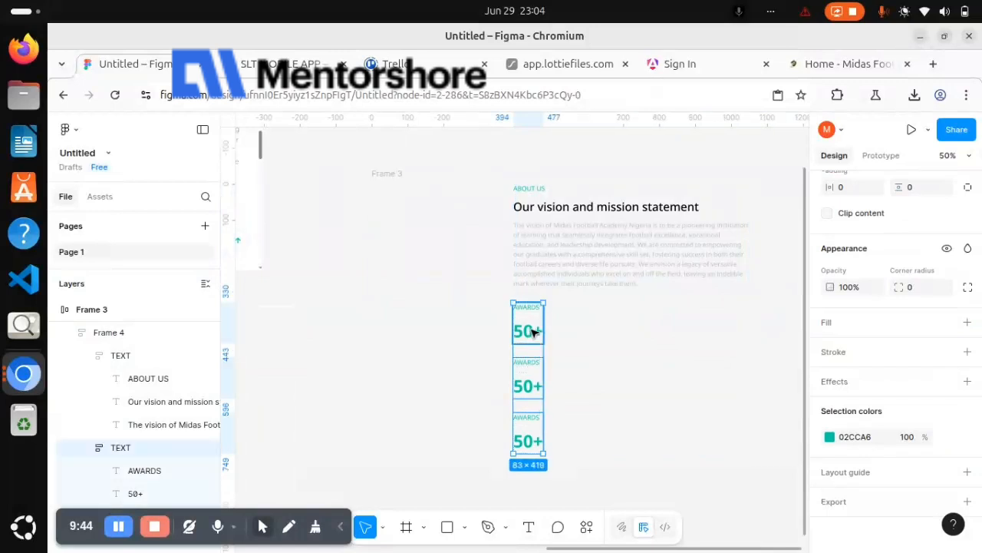
pyautogui.hotkey('shift', 'a')
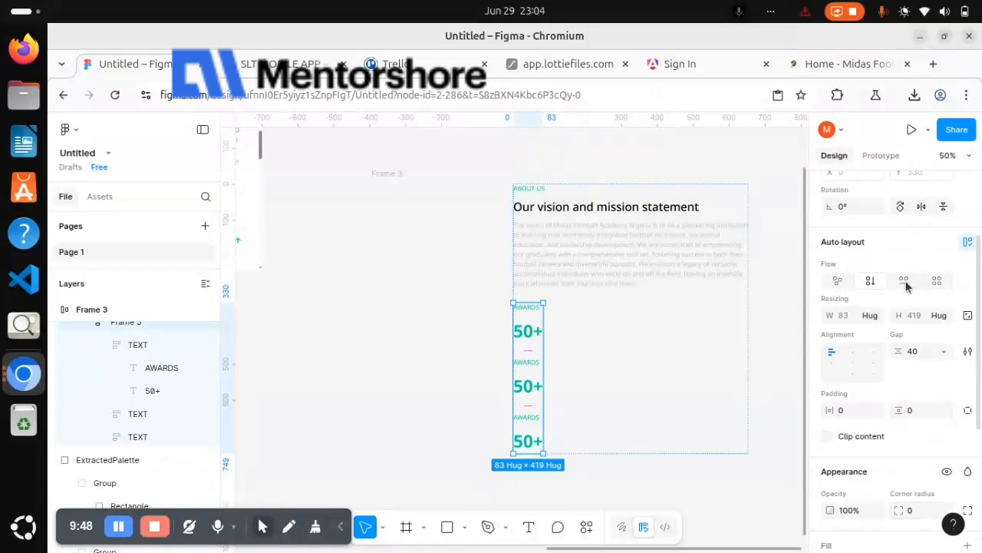
# Set the frame holding the three AWARDS statistics to horizontal flow with its width set to Fill container
pyautogui.click(904, 281)
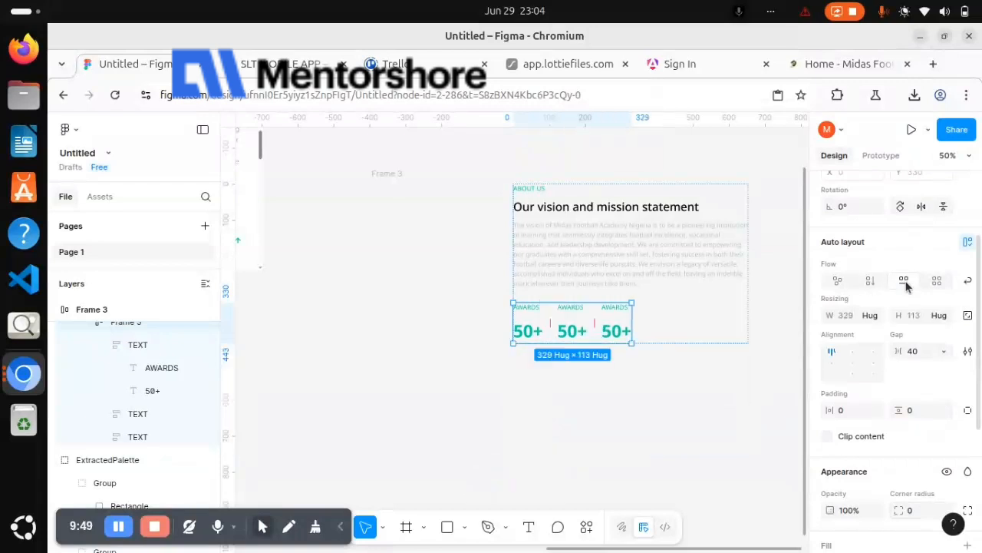
pyautogui.click(874, 317)
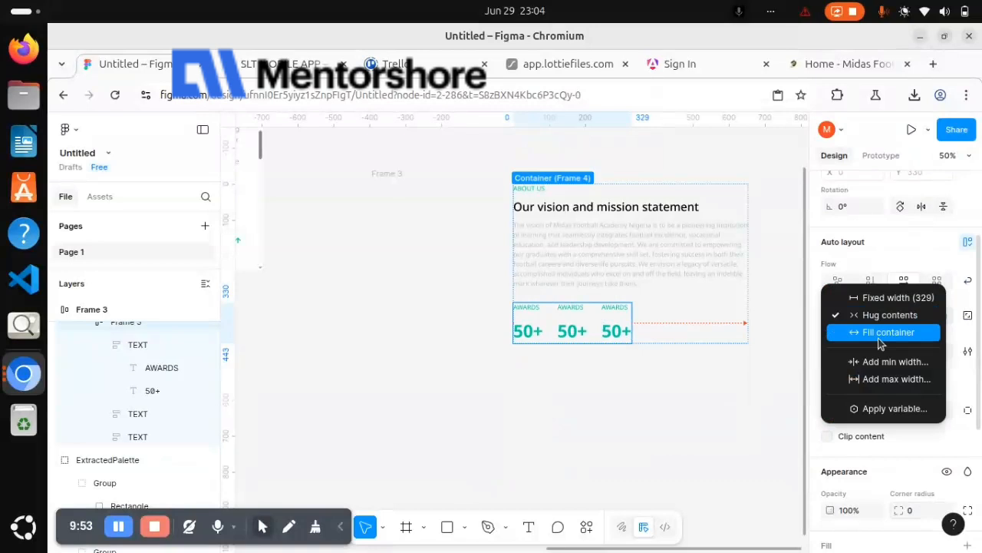
pyautogui.click(880, 343)
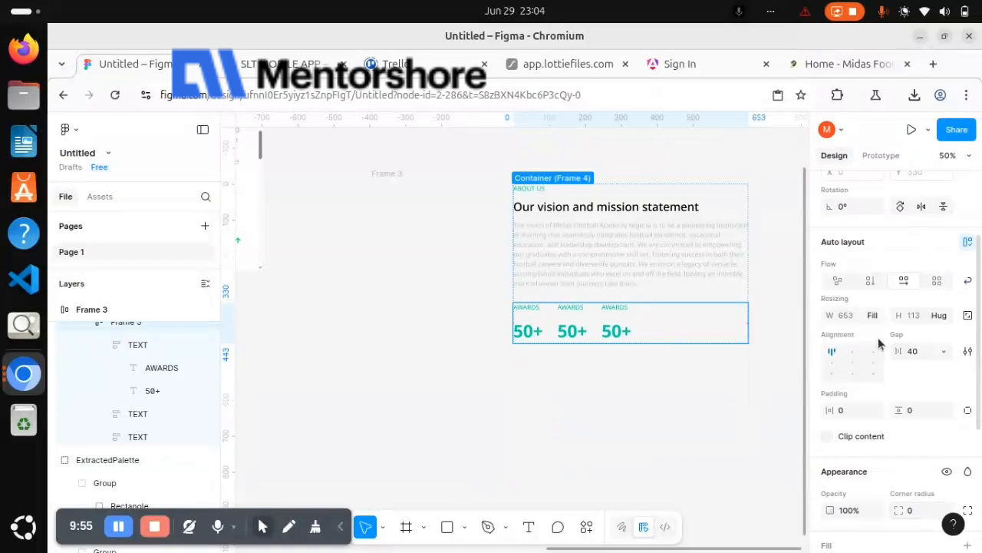
# Select the three AWARDS statistic frames inside the row and set their widths to Fill container
pyautogui.click(626, 328)
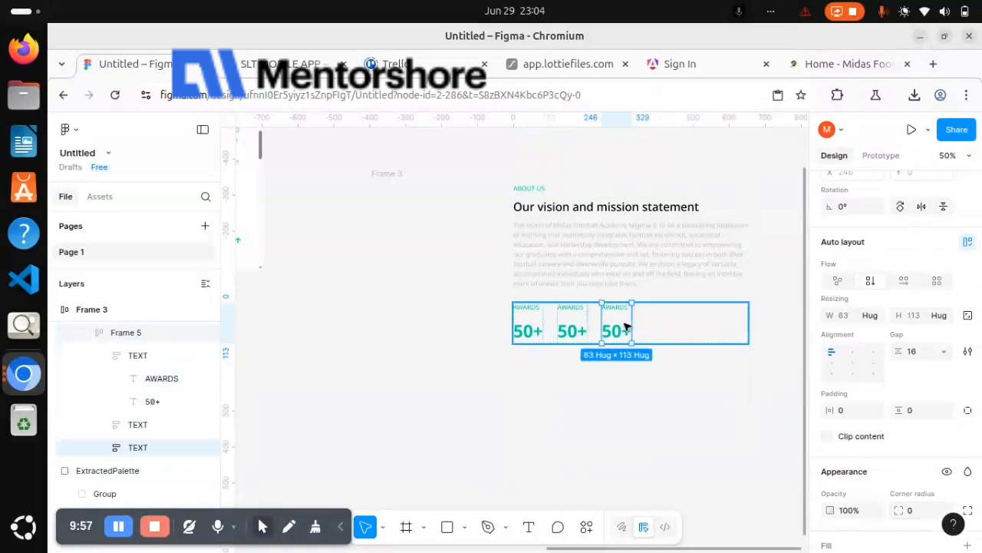
pyautogui.keyDown('shift'); pyautogui.click(580, 324); pyautogui.keyUp('shift')
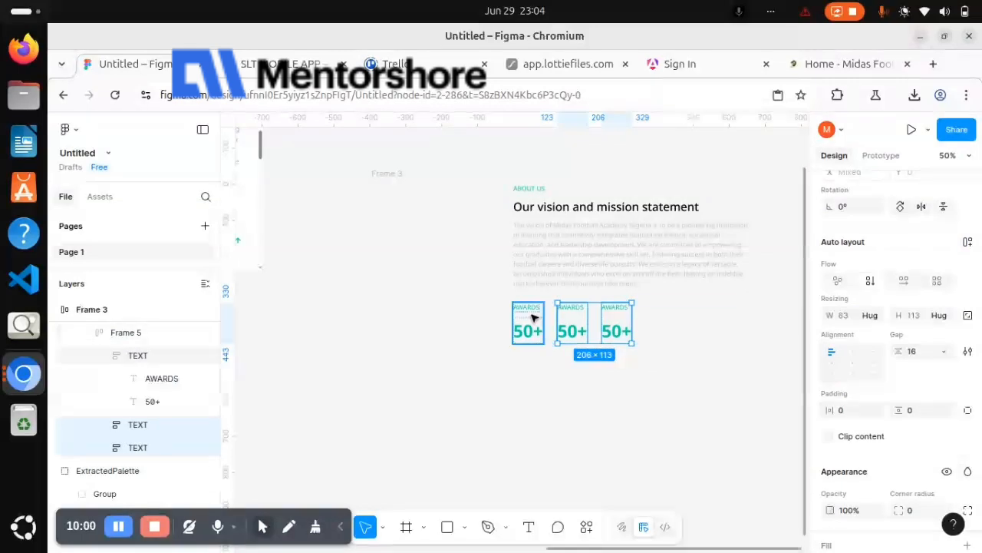
pyautogui.keyDown('shift'); pyautogui.click(533, 317); pyautogui.keyUp('shift')
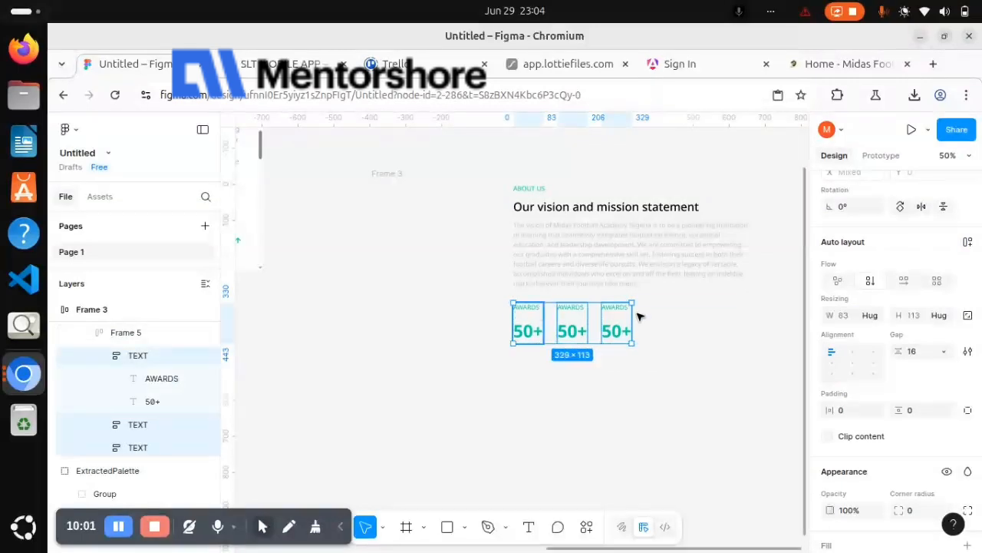
pyautogui.click(875, 317)
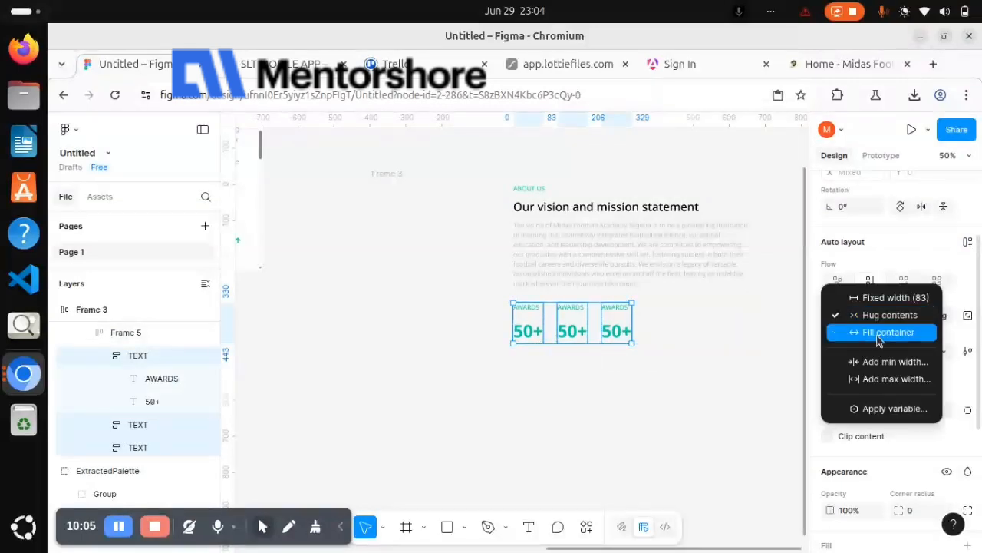
pyautogui.click(880, 332)
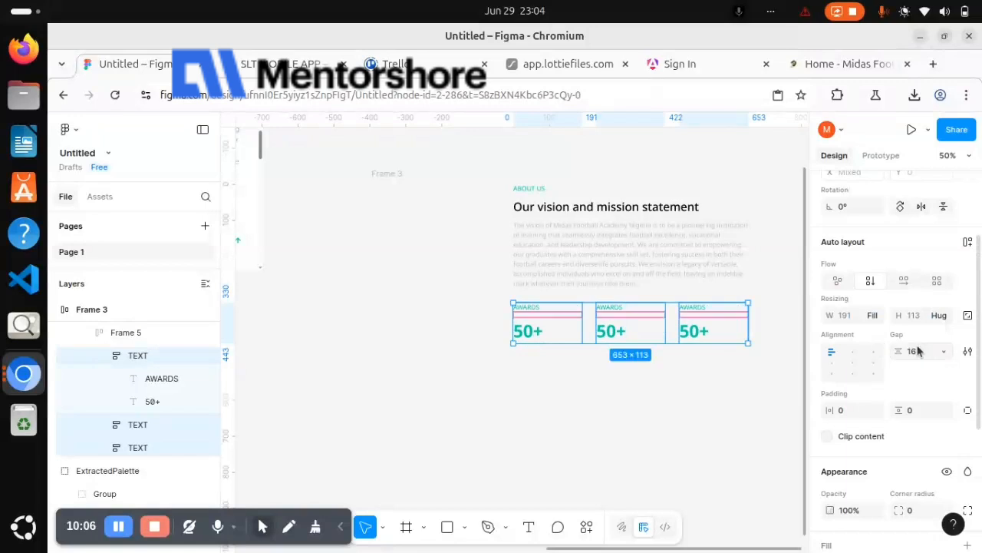
# Set the auto layout gap of the statistics row to 0
pyautogui.click(676, 328)
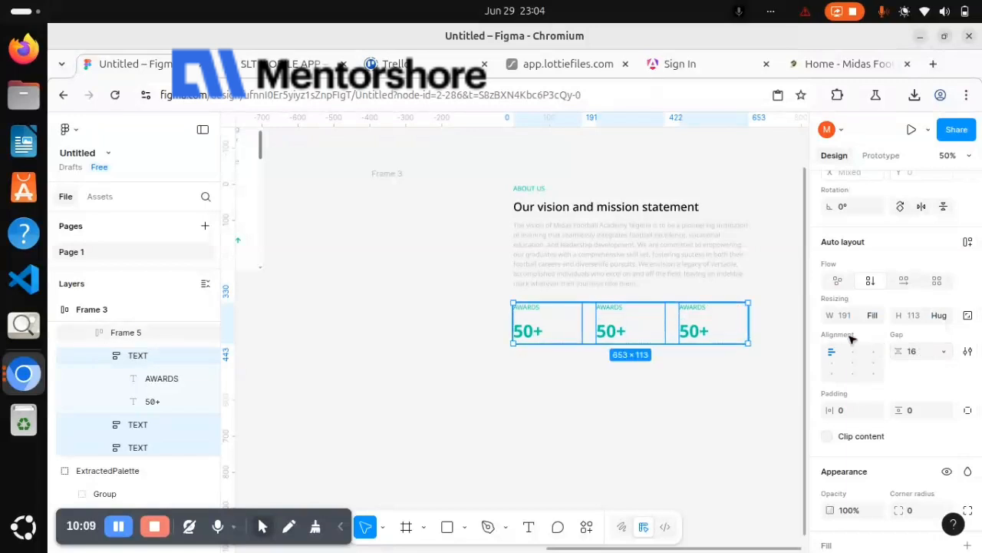
pyautogui.click(927, 353)
pyautogui.write('0')
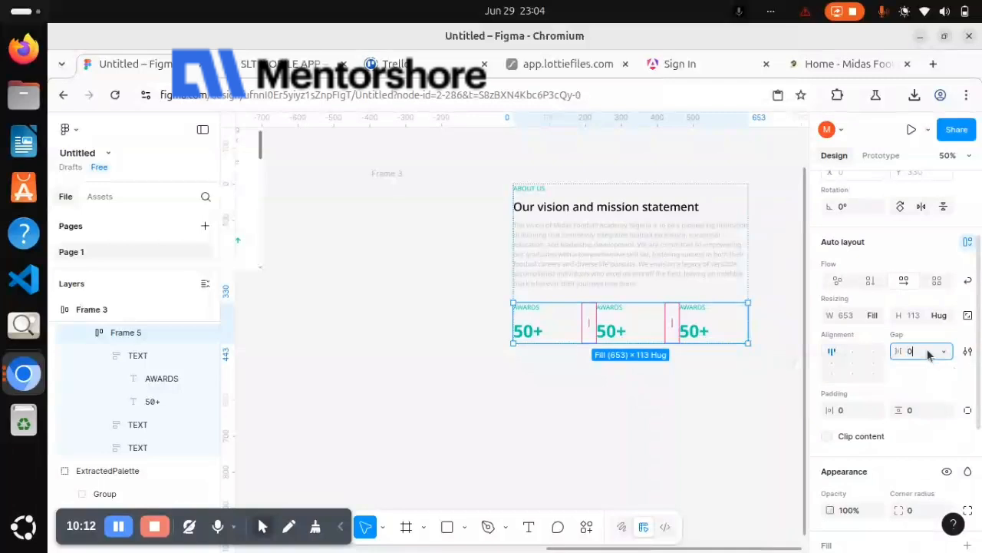
pyautogui.press('Return')
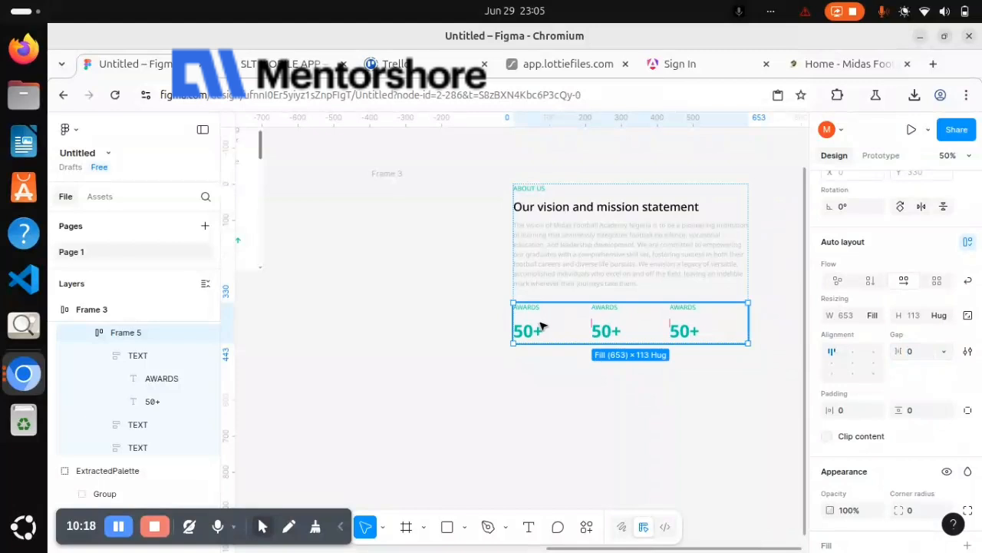
# Check the reference design's statistics block, then draw a horizontal line about 258 wide in the empty area below the statistics row
pyautogui.hscroll(-10, 541, 326)
pyautogui.scroll(3, 541, 326)
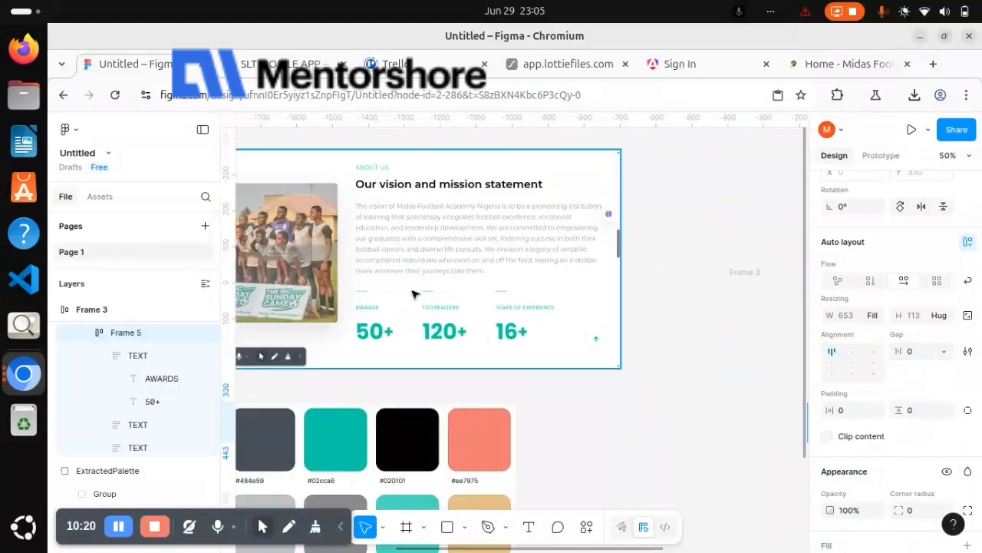
pyautogui.hscroll(12, 471, 295)
pyautogui.scroll(-3, 471, 294)
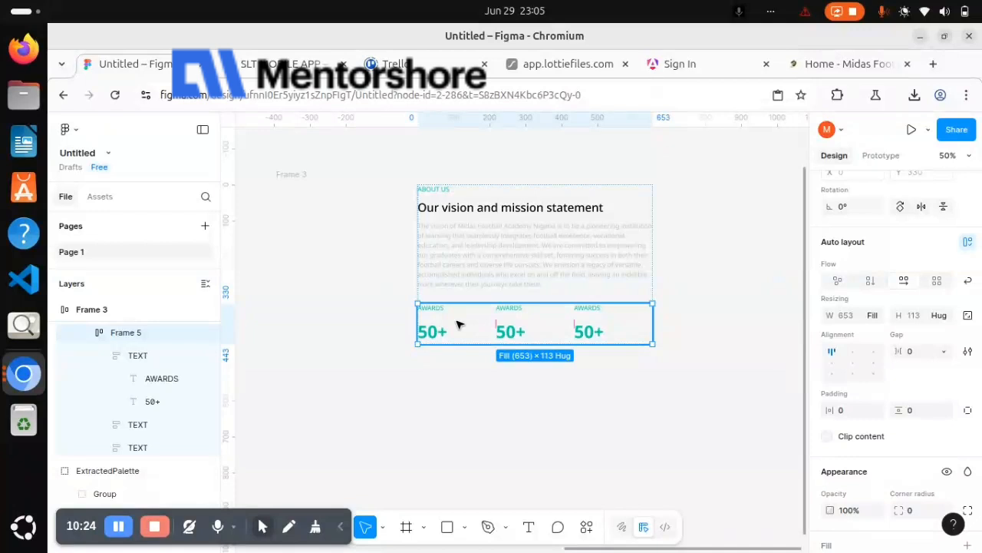
pyautogui.click(457, 325)
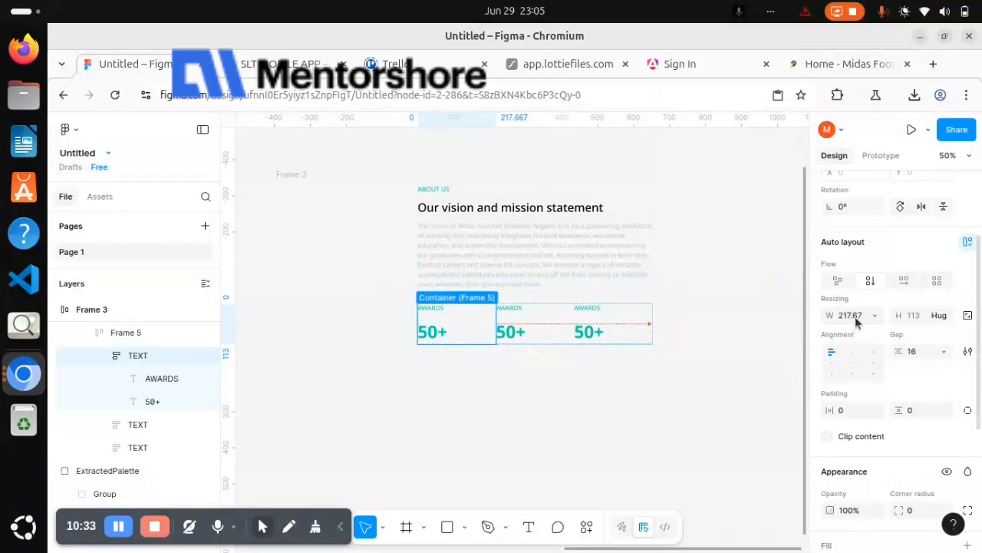
pyautogui.scroll(-1, 689, 403)
pyautogui.hscroll(-2, 690, 403)
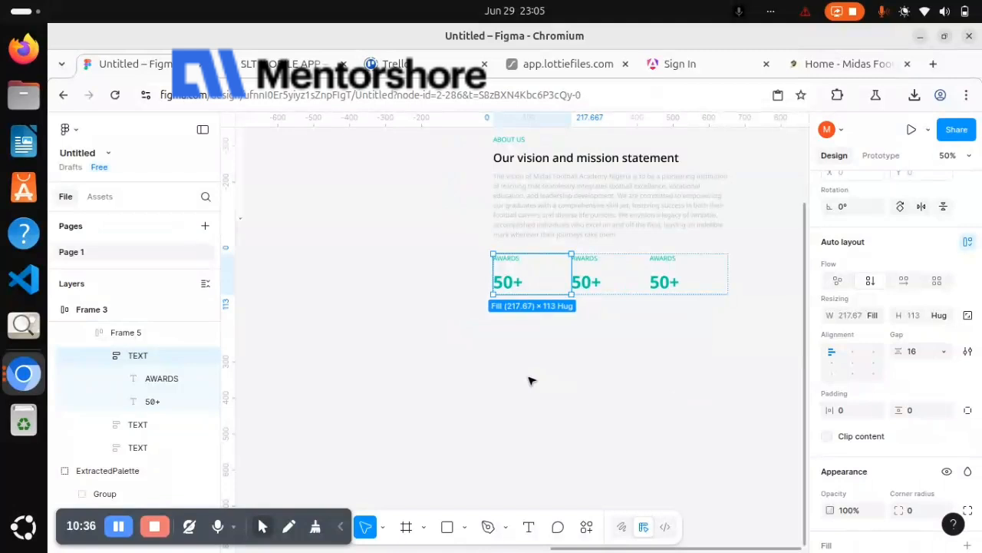
pyautogui.press('l')
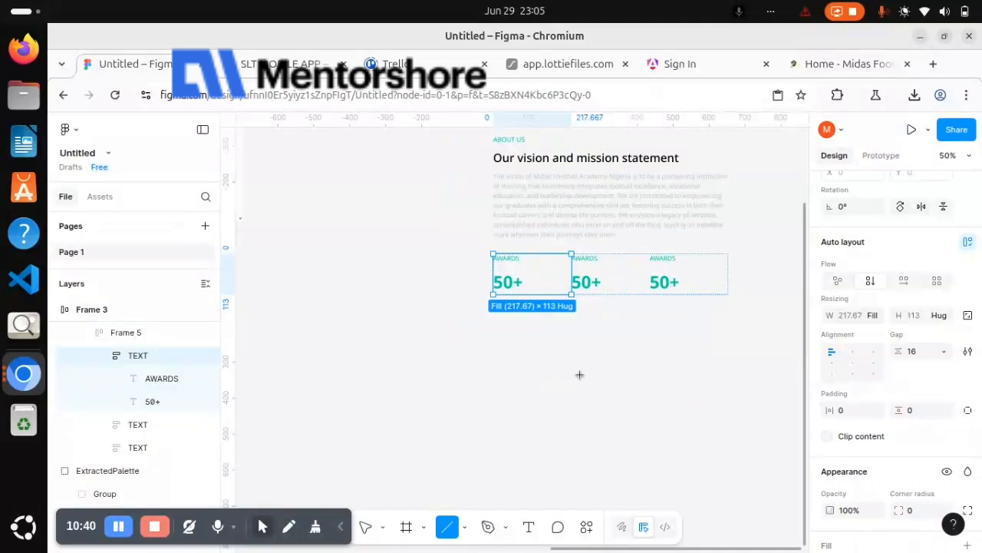
pyautogui.moveTo(486, 373); pyautogui.dragTo(580, 373)
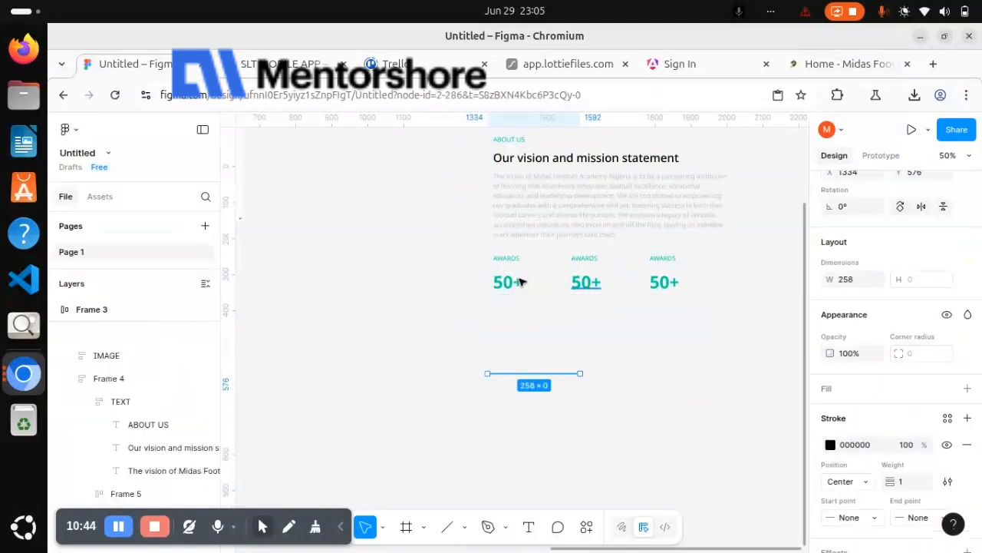
# Copy the width of the first AWARDS statistic frame and set the line's width to the same 217.67
pyautogui.click(519, 282)
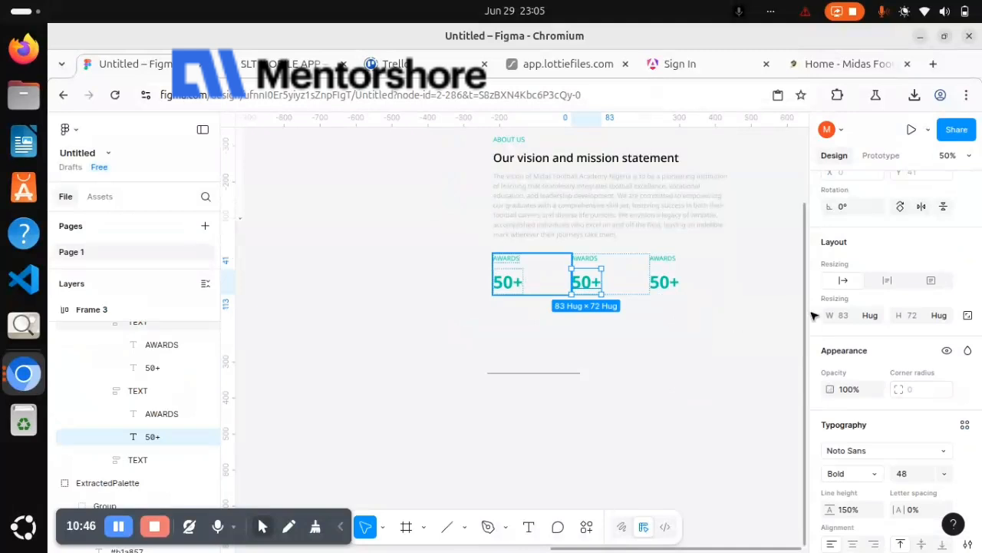
pyautogui.click(848, 315)
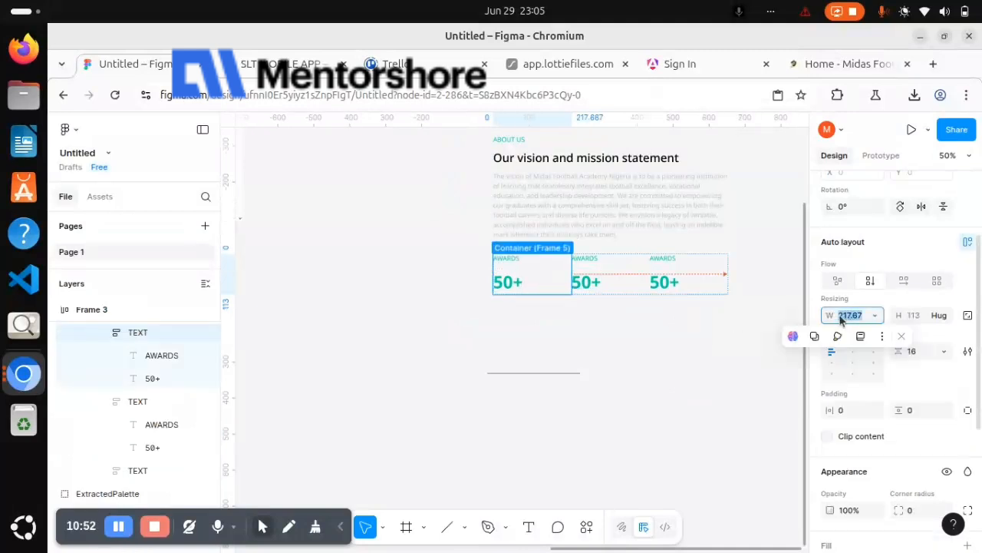
pyautogui.moveTo(581, 377); pyautogui.dragTo(581, 376)
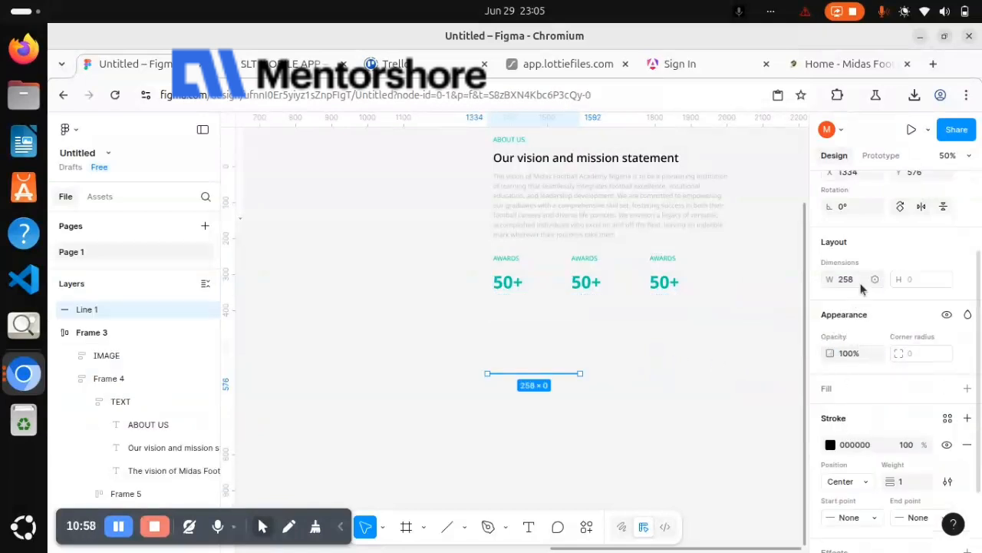
pyautogui.click(861, 286)
pyautogui.write('217.67')
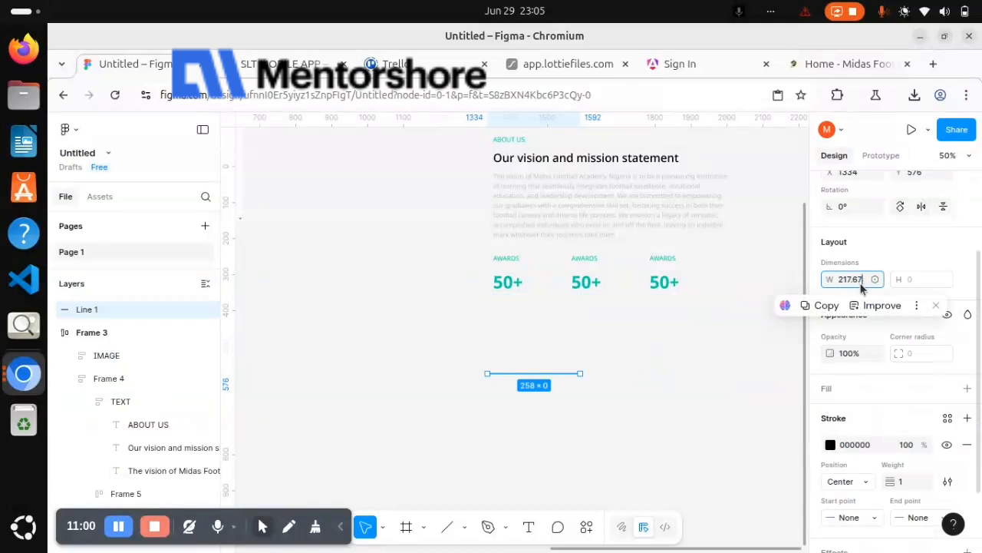
pyautogui.press('Return')
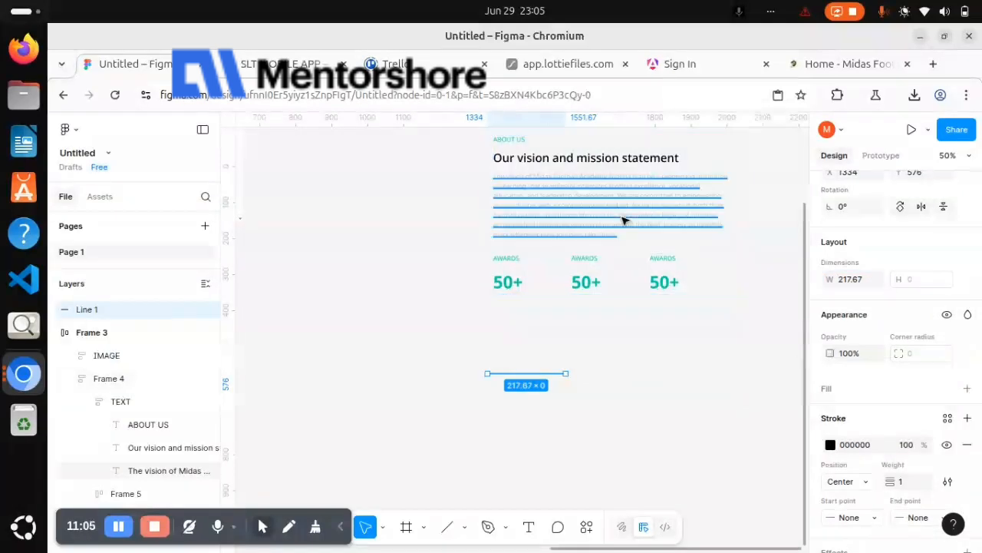
# Copy the vision paragraph's fill colour BEC2C5 and apply it to the line's stroke
pyautogui.scroll(-3, 855, 408)
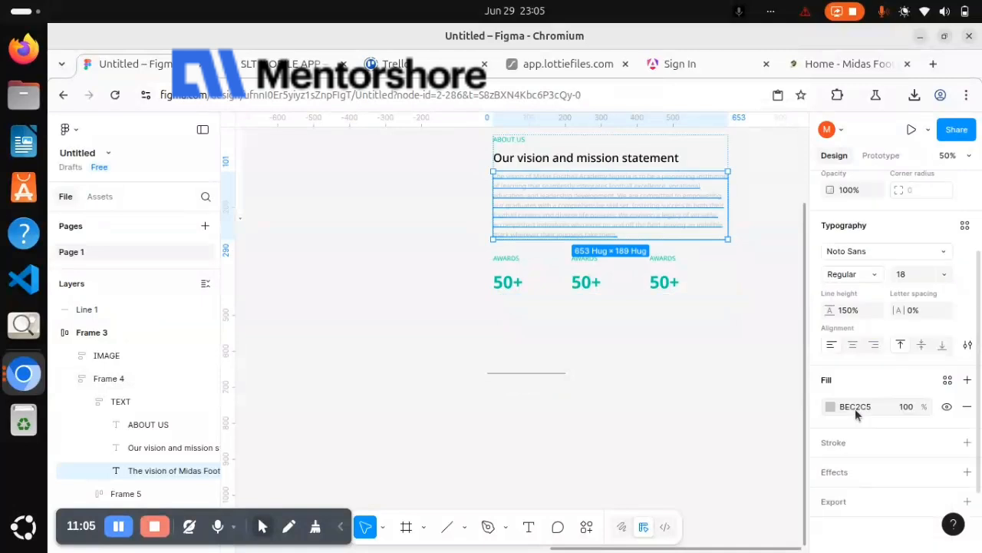
pyautogui.click(862, 410)
pyautogui.hotkey('ctrl', 'c')
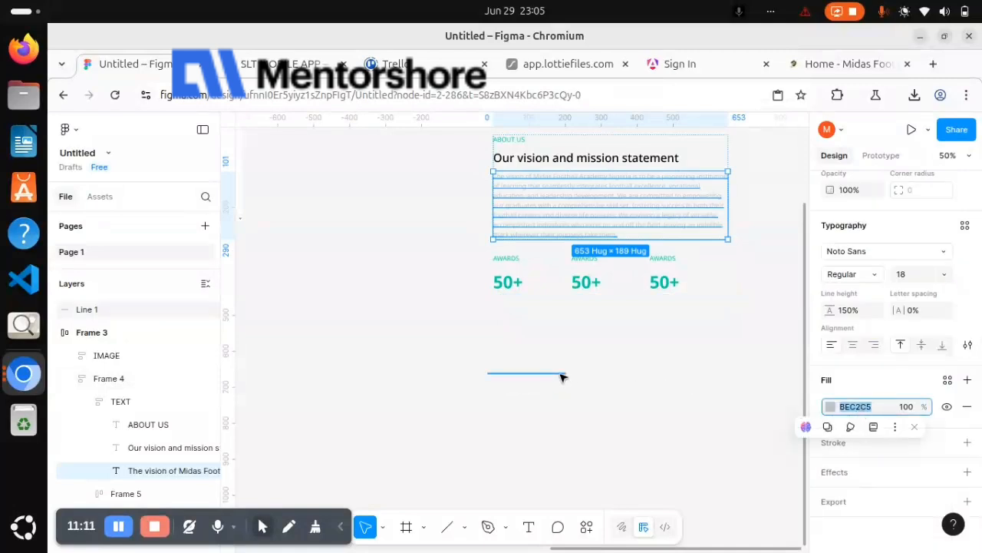
pyautogui.click(561, 374)
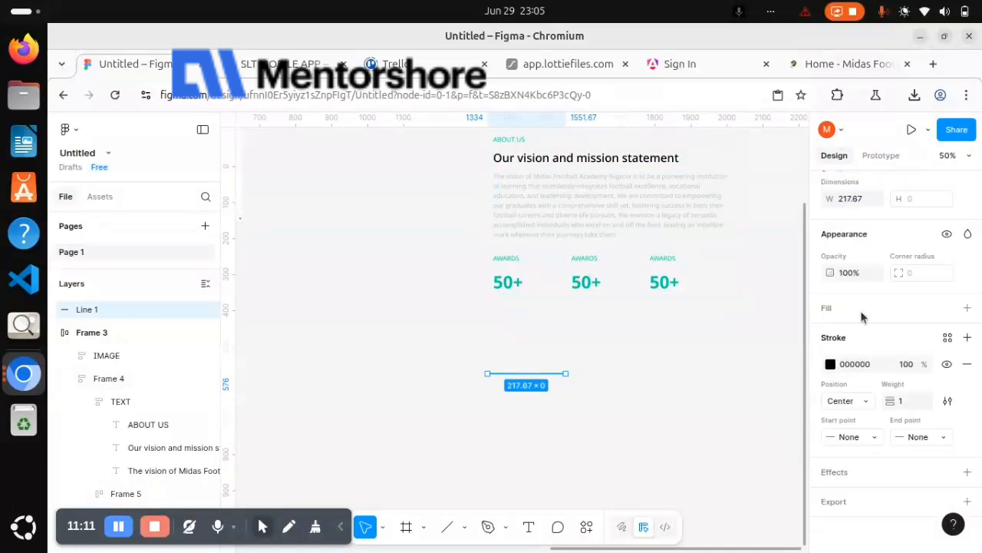
pyautogui.click(864, 363)
pyautogui.hotkey('ctrl', 'v')
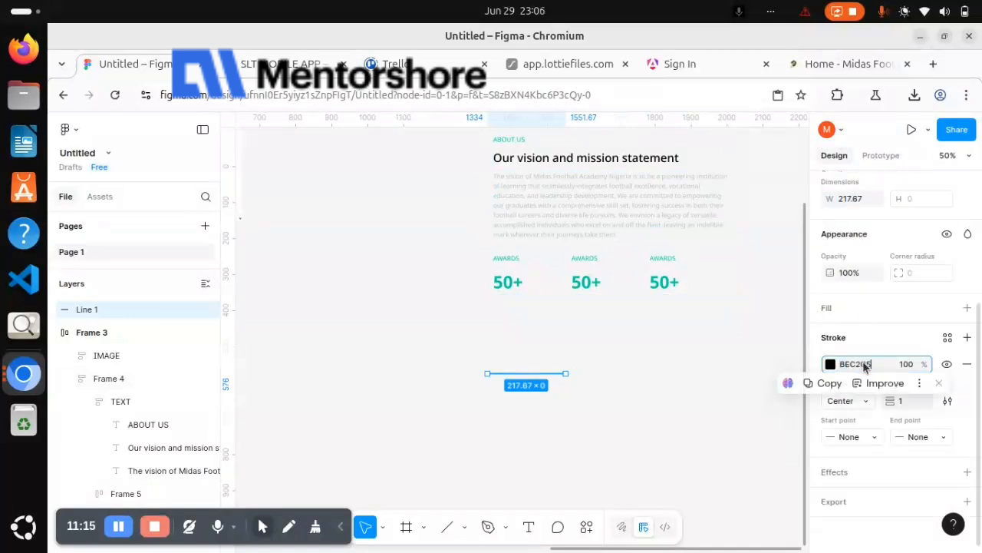
pyautogui.press('Return')
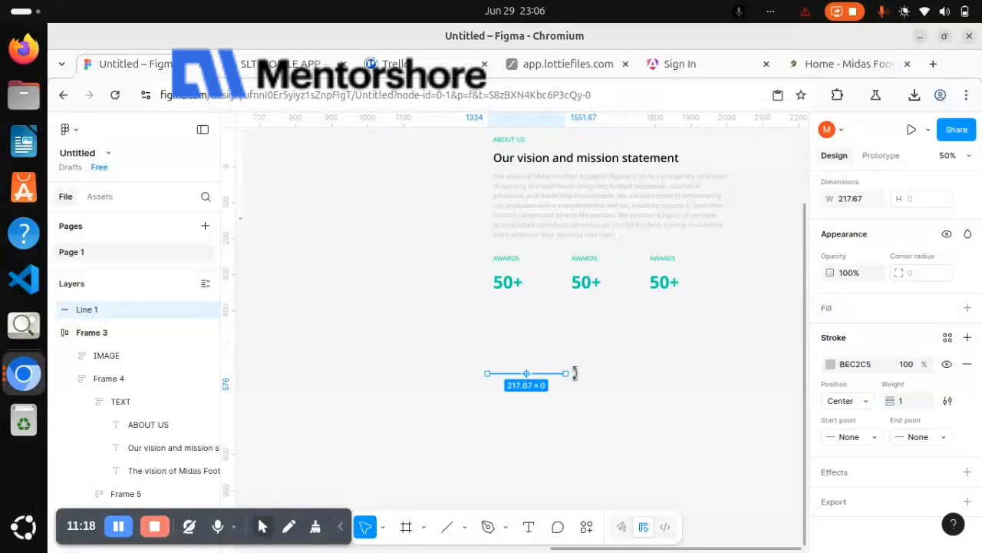
# Duplicate the grey line in place and shorten the copy from its far end to a width of 50
pyautogui.hotkey('ctrl', 'd')
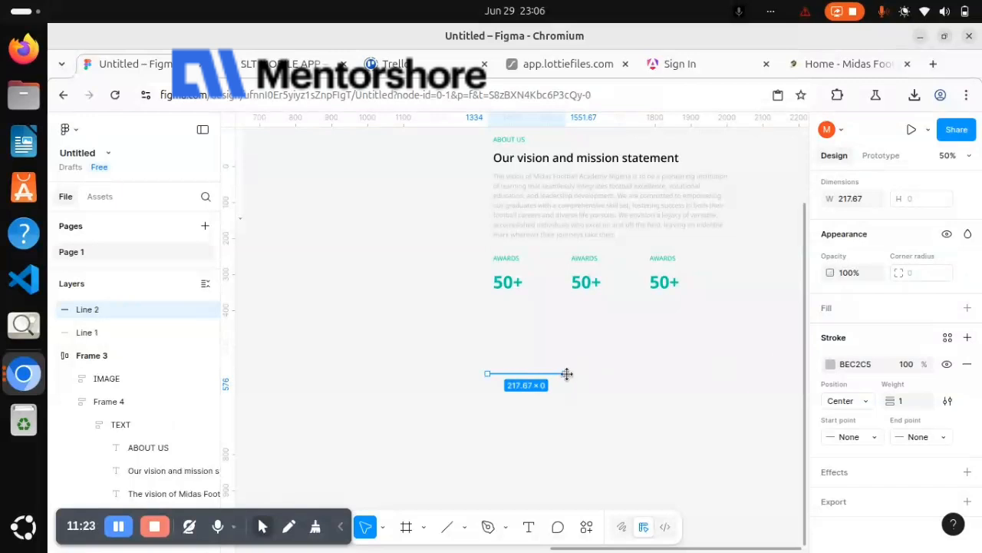
pyautogui.moveTo(567, 374); pyautogui.dragTo(505, 373)
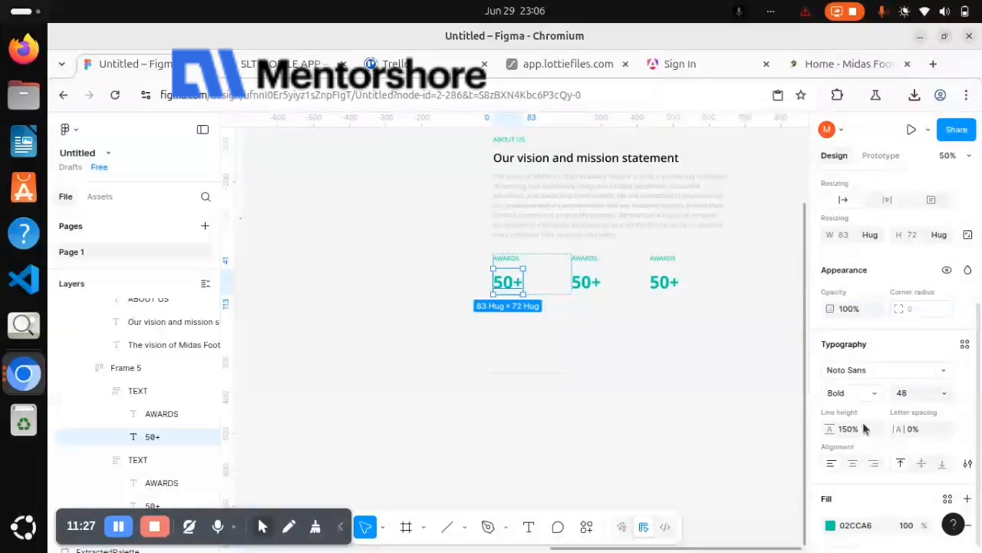
# Copy the first 50+ text's fill colour 02CCA6 and apply it to the short line's stroke
pyautogui.click(873, 526)
pyautogui.hotkey('ctrl', 'c')
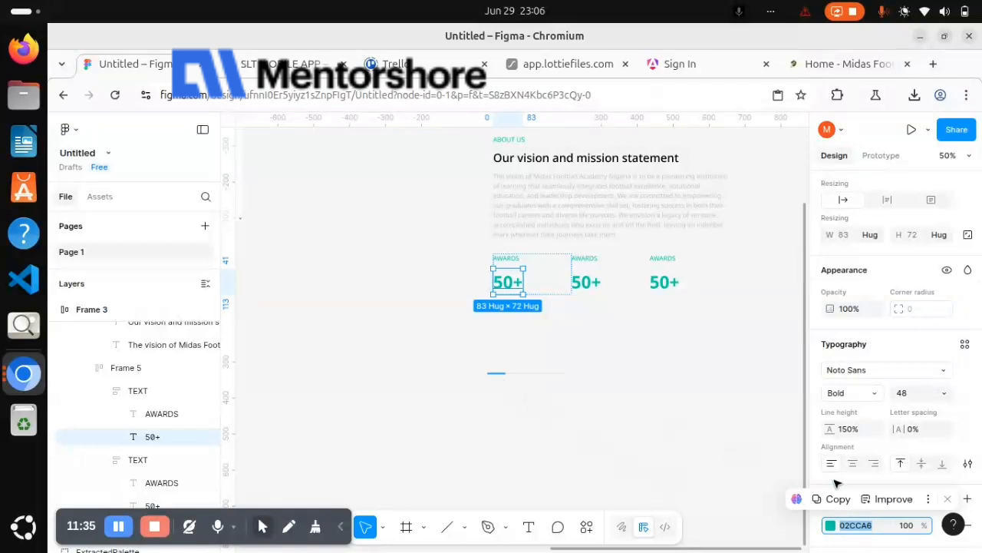
pyautogui.click(852, 364)
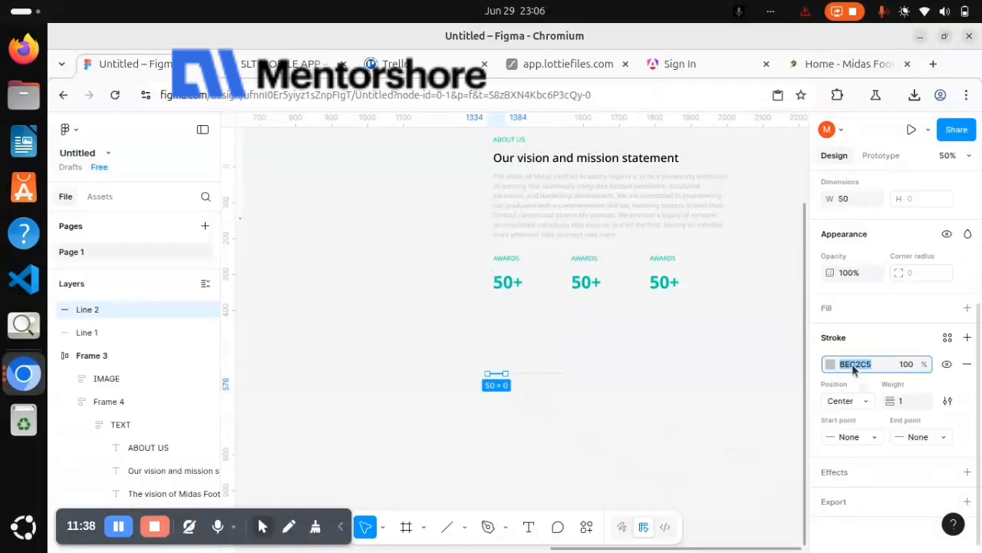
pyautogui.hotkey('ctrl', 'v')
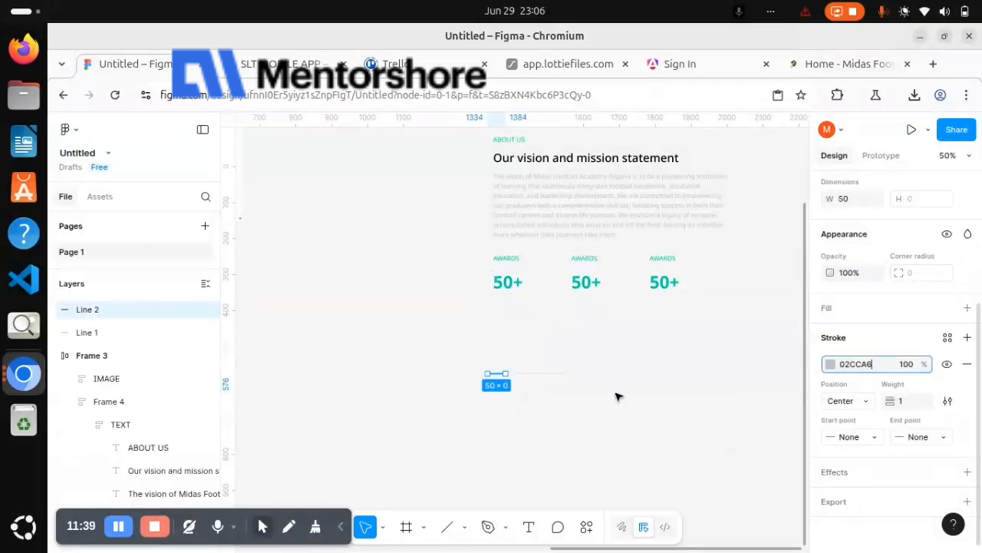
pyautogui.click(447, 338)
# Group the grey line with the short green line and cut the group from the canvas
pyautogui.moveTo(445, 336); pyautogui.dragTo(591, 410)
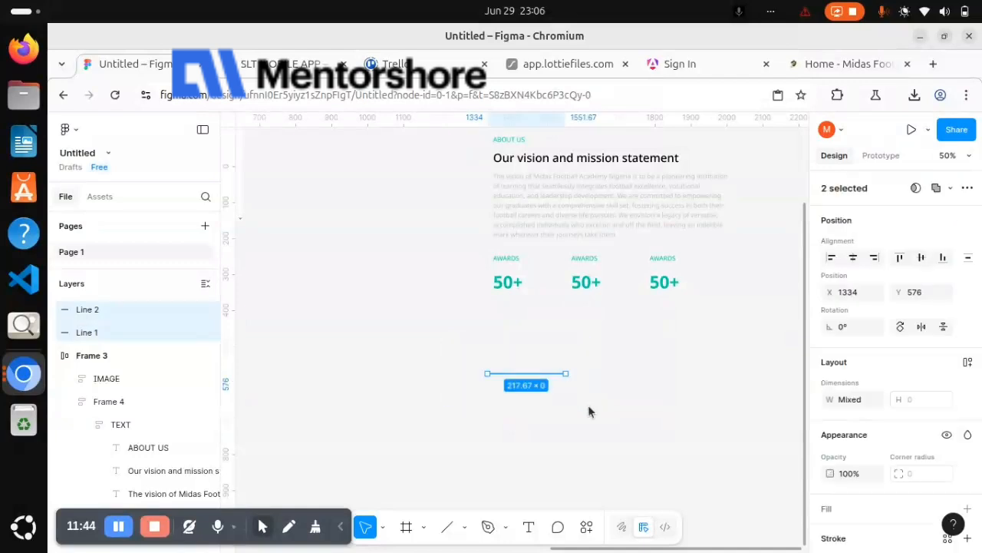
pyautogui.hotkey('ctrl', 'g')
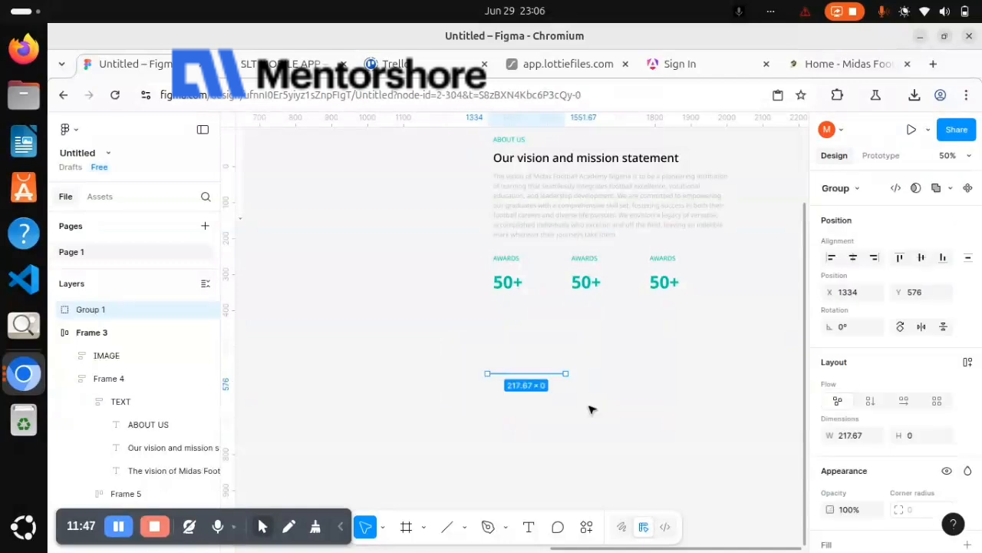
pyautogui.press('Delete')
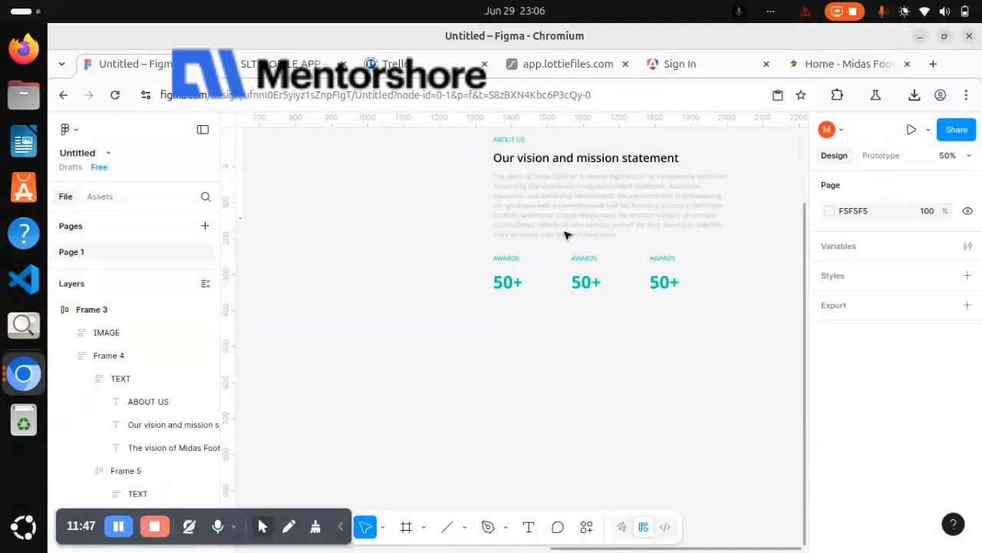
# Duplicate the statistics row within its column and replace the original row with the cut line group
pyautogui.click(565, 235)
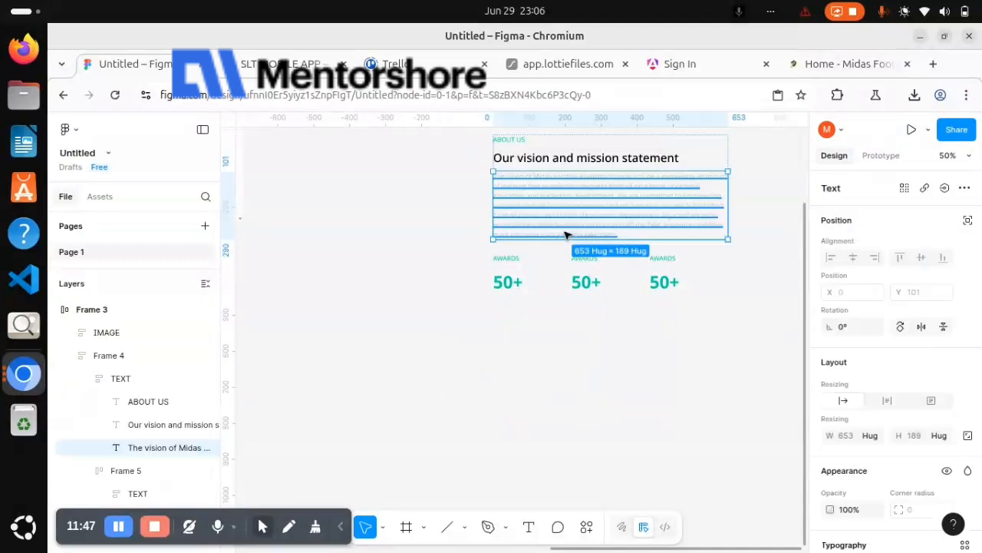
pyautogui.click(581, 271)
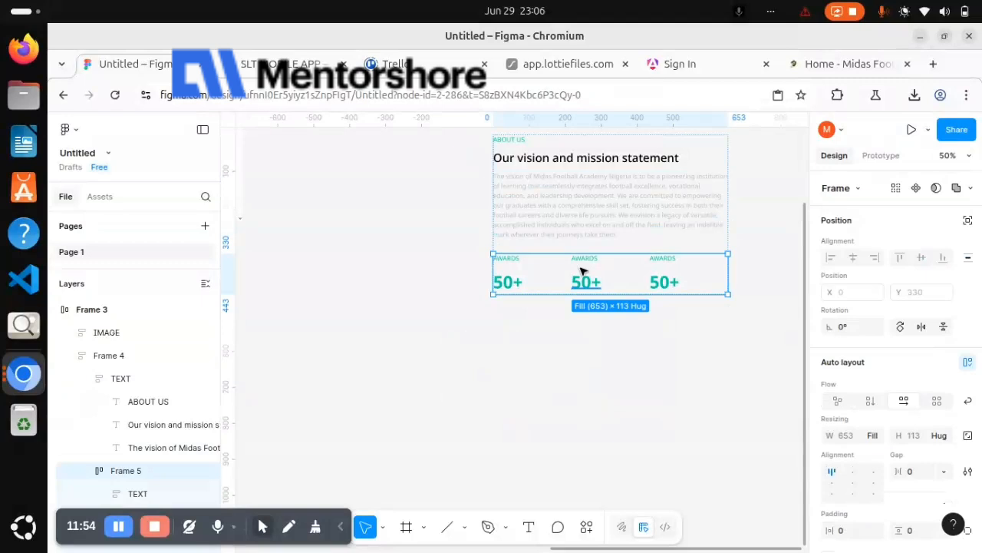
pyautogui.hotkey('ctrl', 'd')
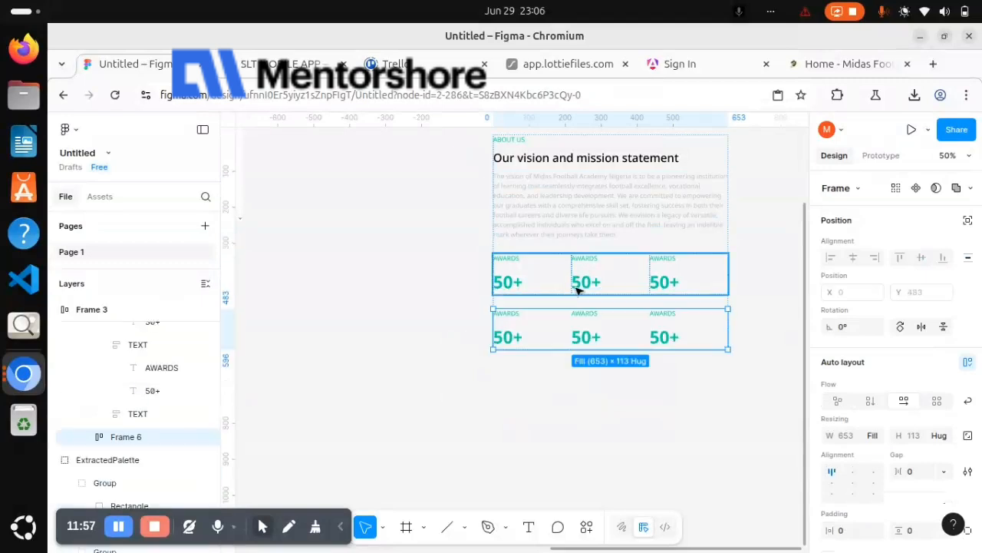
pyautogui.click(579, 289)
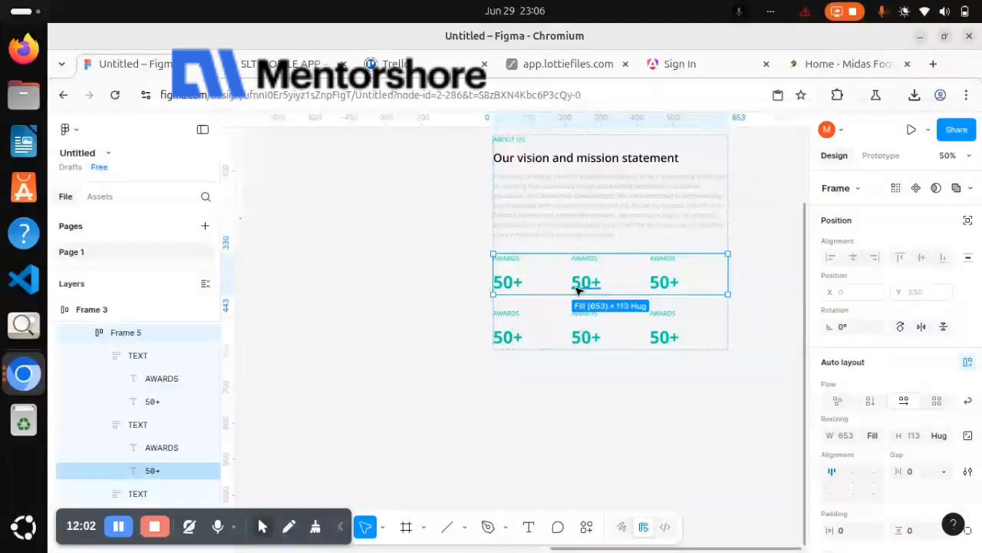
pyautogui.hotkey('ctrl', 'z')
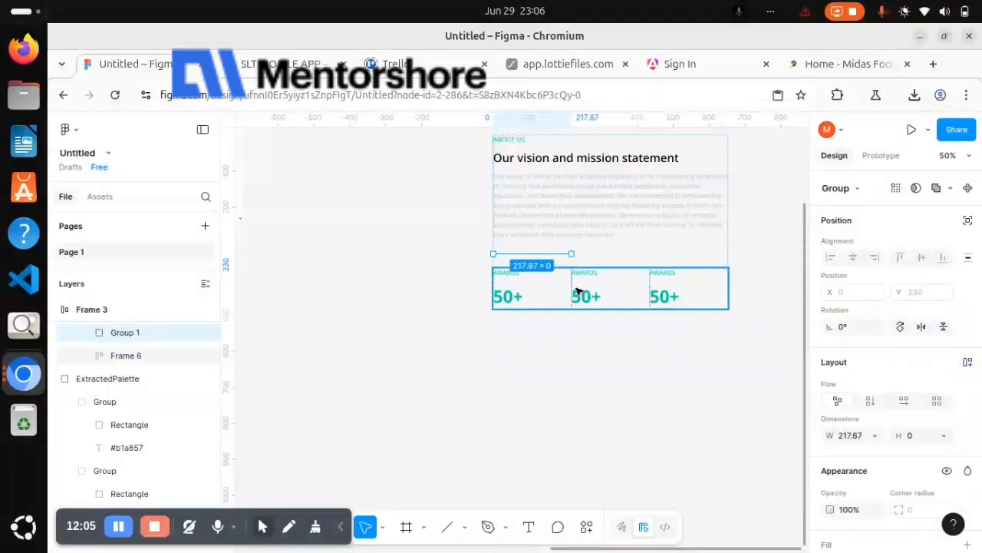
# Duplicate the two-tone line group and wrap both groups in a horizontal auto layout frame
pyautogui.hotkey('ctrl', 'd')
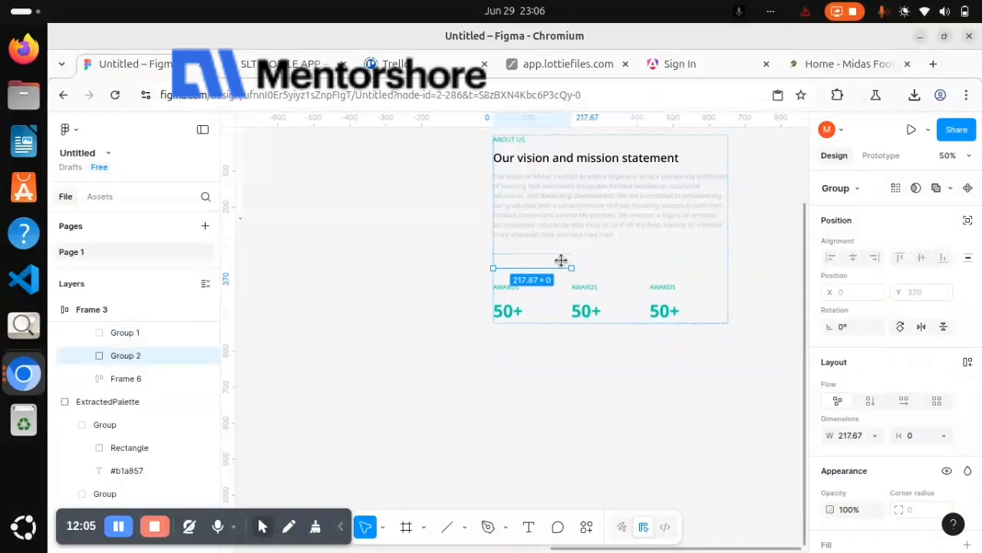
pyautogui.keyDown('shift'); pyautogui.click(554, 259); pyautogui.keyUp('shift')
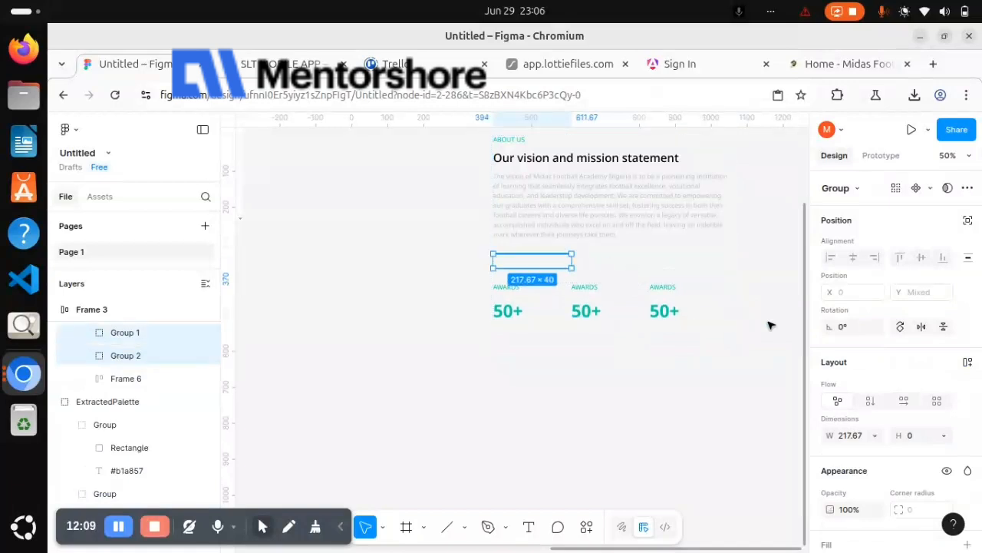
pyautogui.hotkey('shift', 'a')
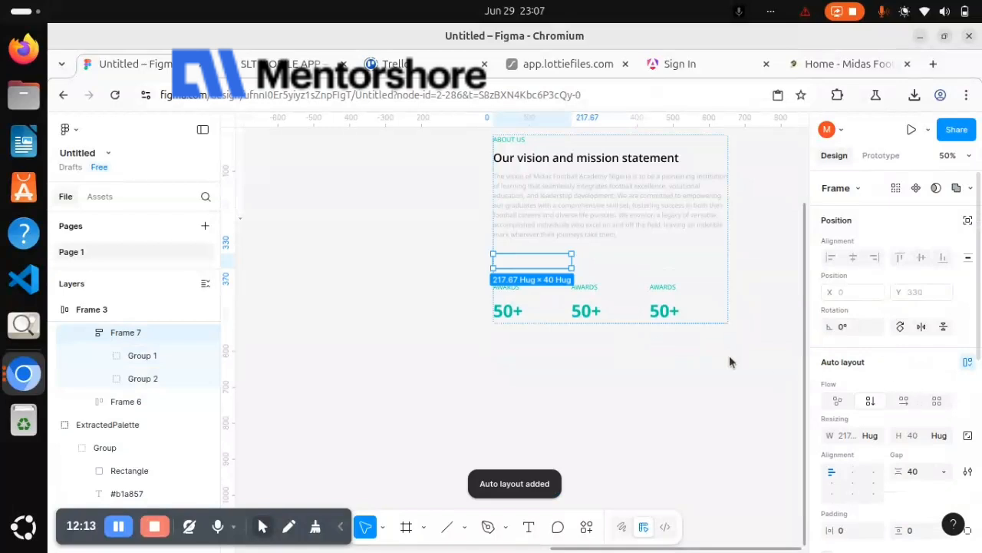
# Add a third copy of the line group to the divider frame and set the frame's gap to 0
pyautogui.click(146, 378)
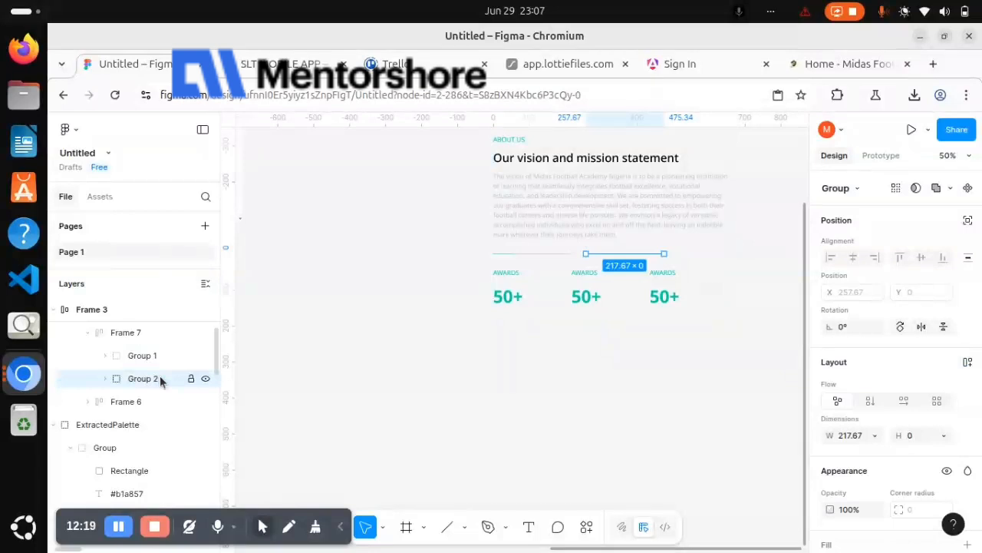
pyautogui.hotkey('ctrl', 'd')
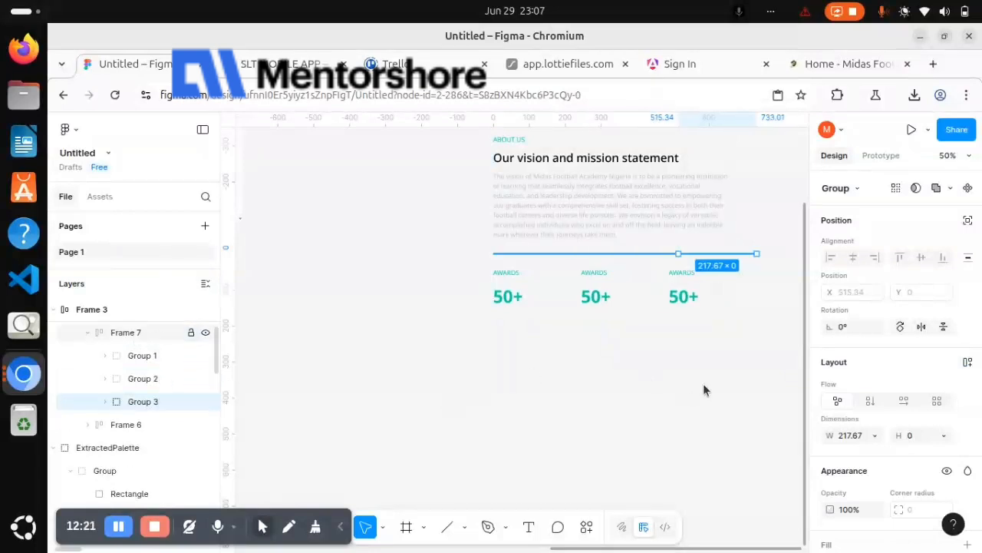
pyautogui.press('Escape')
pyautogui.click(924, 472)
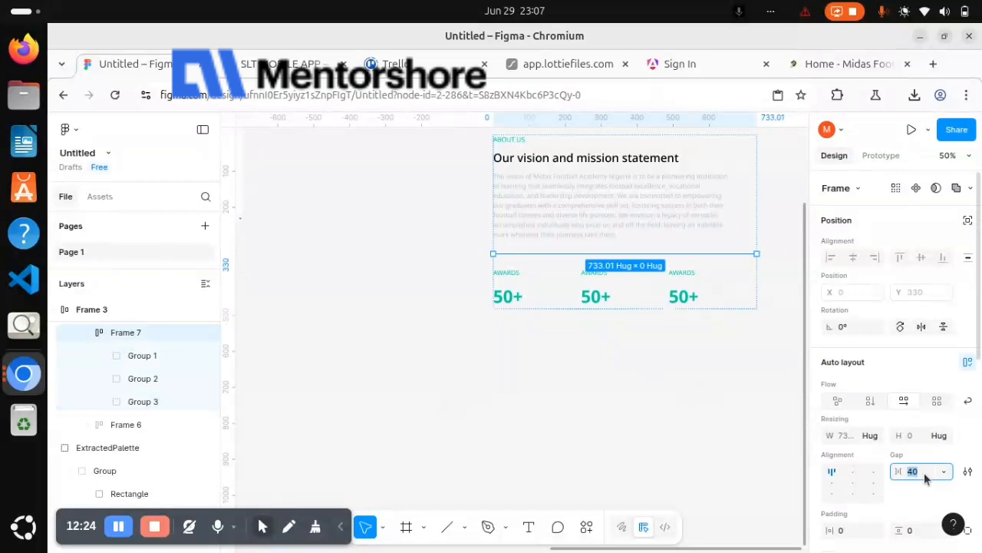
pyautogui.write('0')
pyautogui.press('Return')
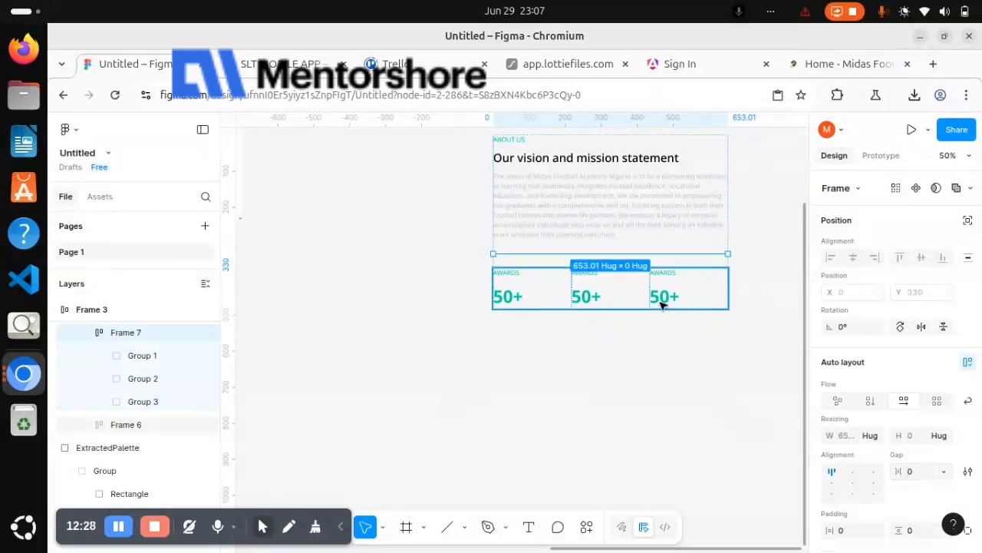
# Cut the word FOOTBALLERS from the text in the Extracted text frame
pyautogui.hscroll(-8, 663, 306)
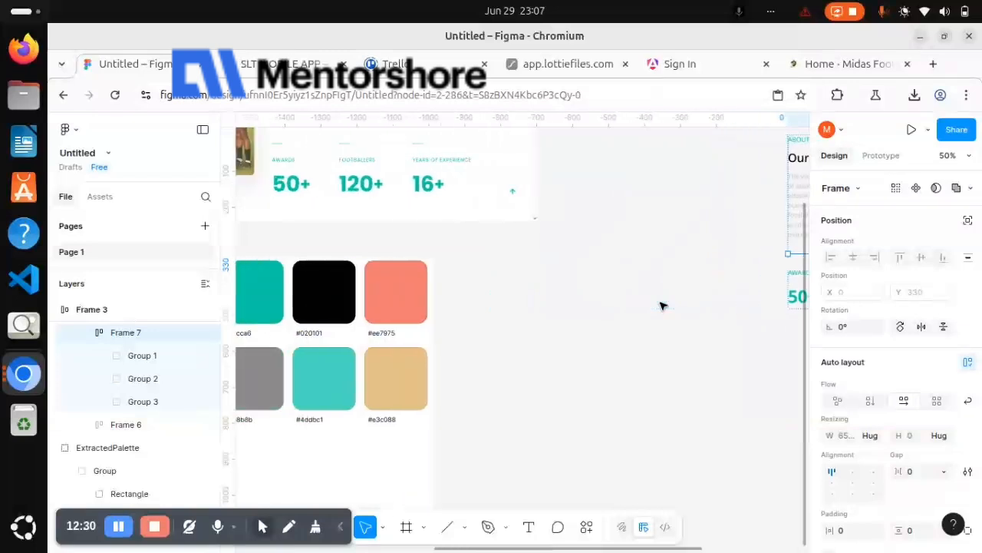
pyautogui.hscroll(10, 664, 305)
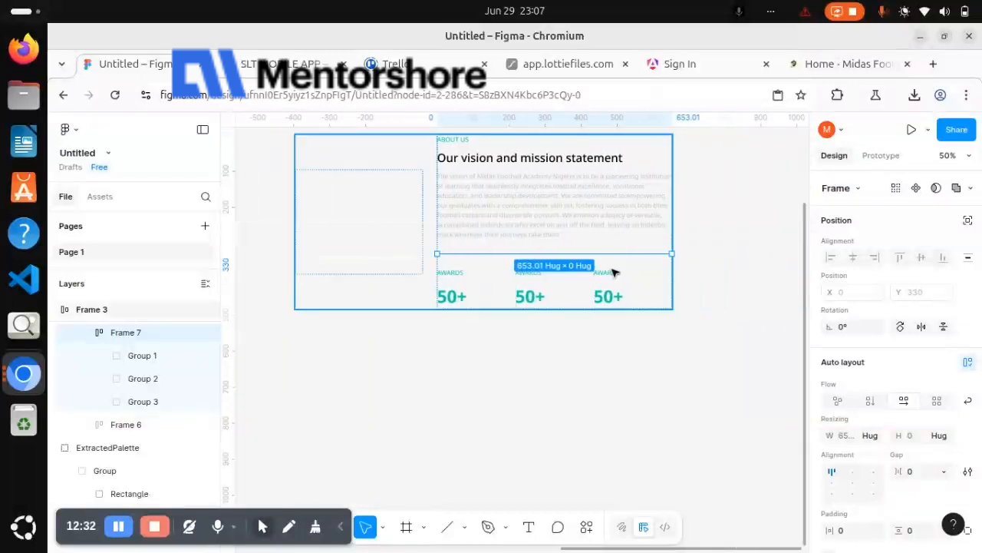
pyautogui.hscroll(-20, 612, 274)
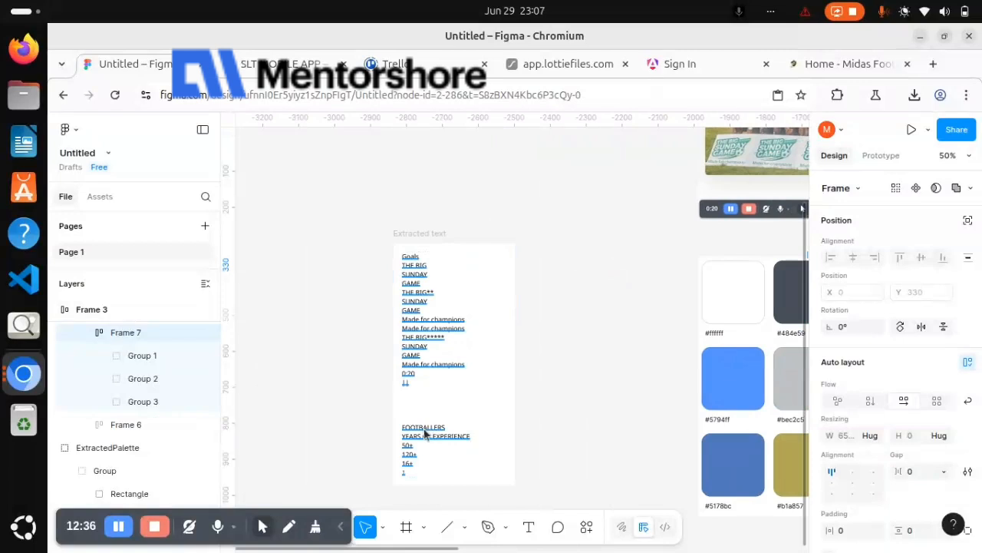
pyautogui.click(427, 432)
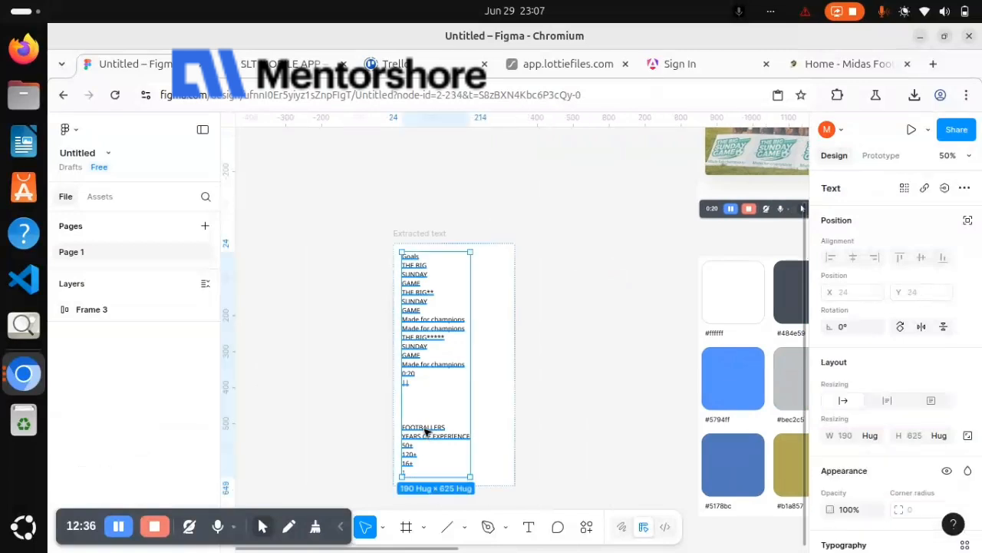
pyautogui.doubleClick(427, 432)
pyautogui.hotkey('ctrl', 'c')
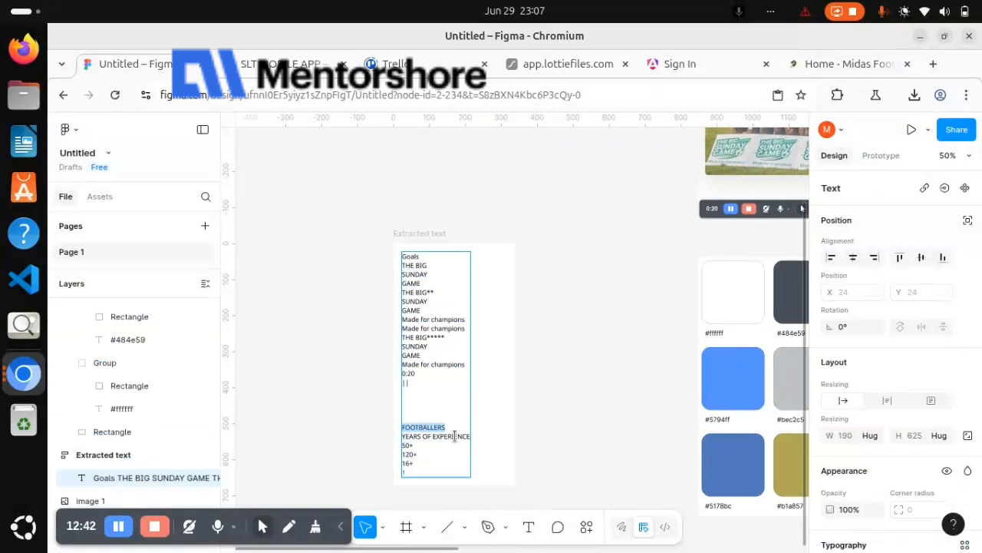
# Replace the second statistic's AWARDS label with the cut word FOOTBALLERS
pyautogui.hscroll(15, 455, 436)
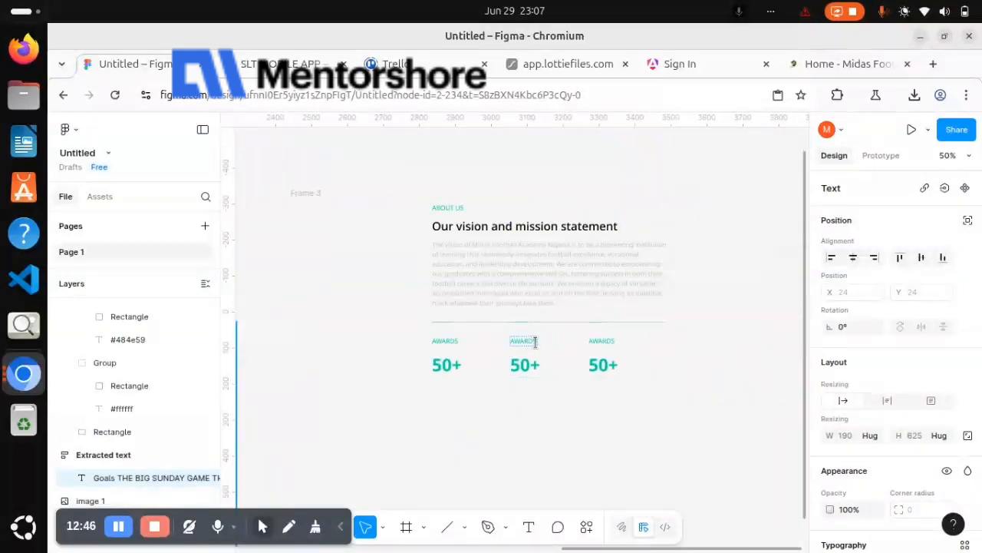
pyautogui.click(491, 382)
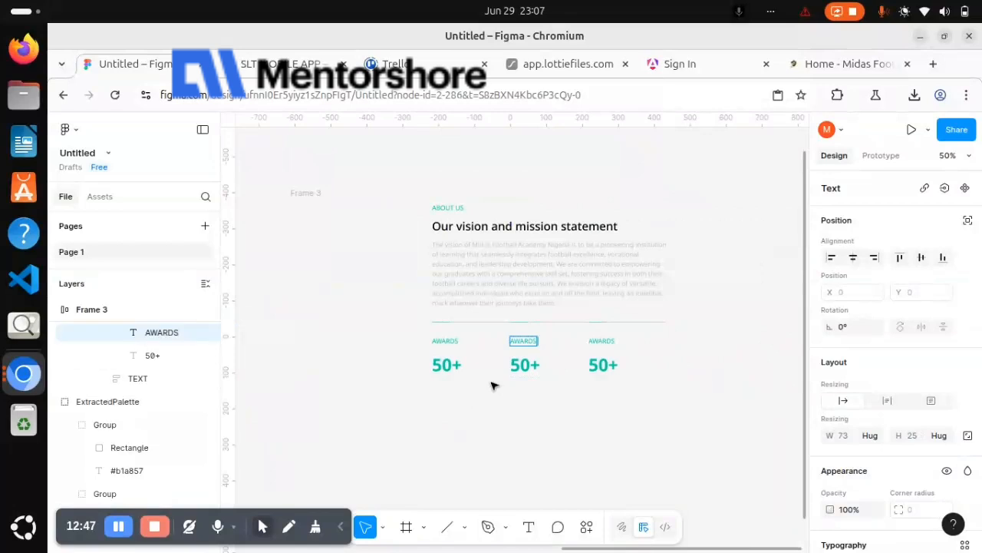
pyautogui.hotkey('ctrl', 'v')
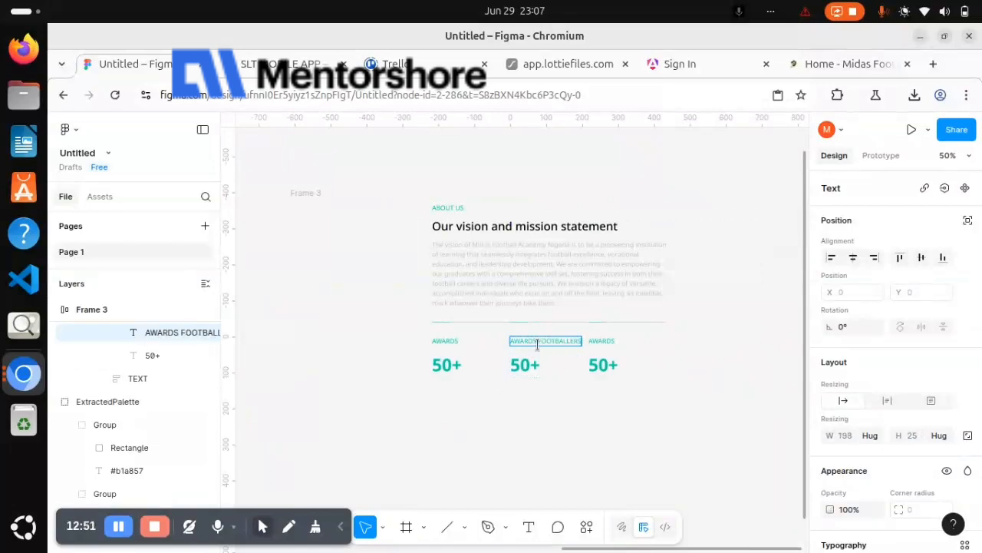
pyautogui.moveTo(536, 344); pyautogui.dragTo(442, 350)
pyautogui.press('BackSpace')
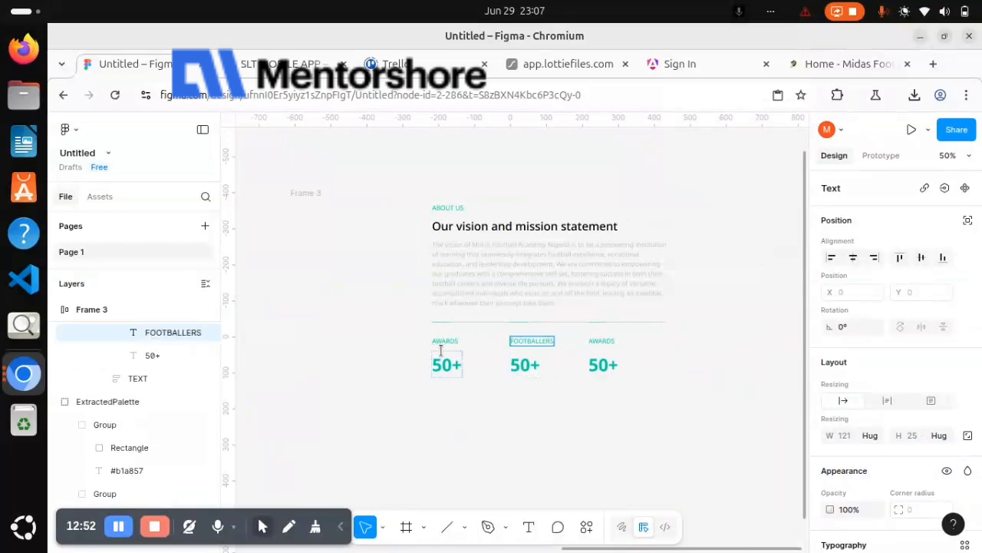
# Cut the YEARS OF EXPERIENCE line from the text in the Extracted text frame
pyautogui.hscroll(-10, 486, 419)
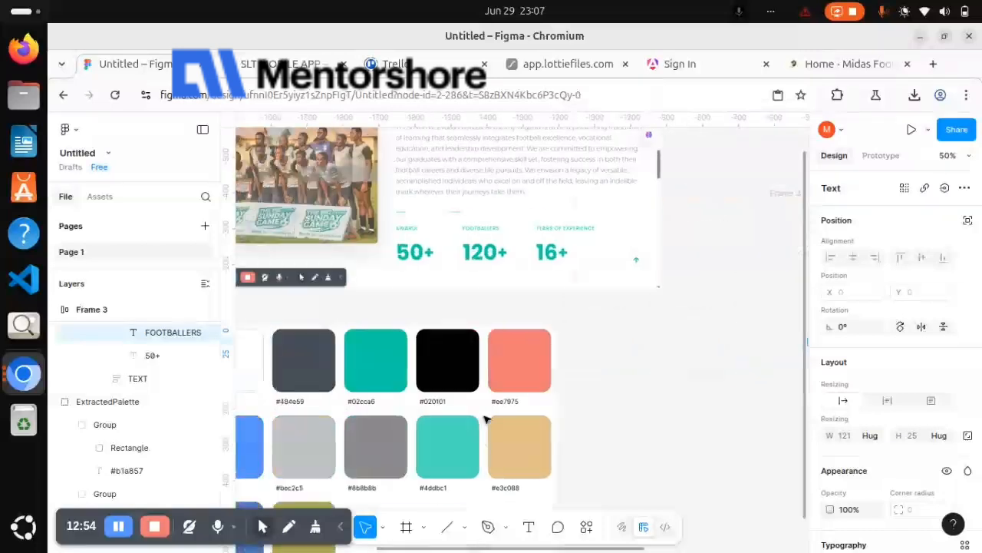
pyautogui.hscroll(-15, 486, 418)
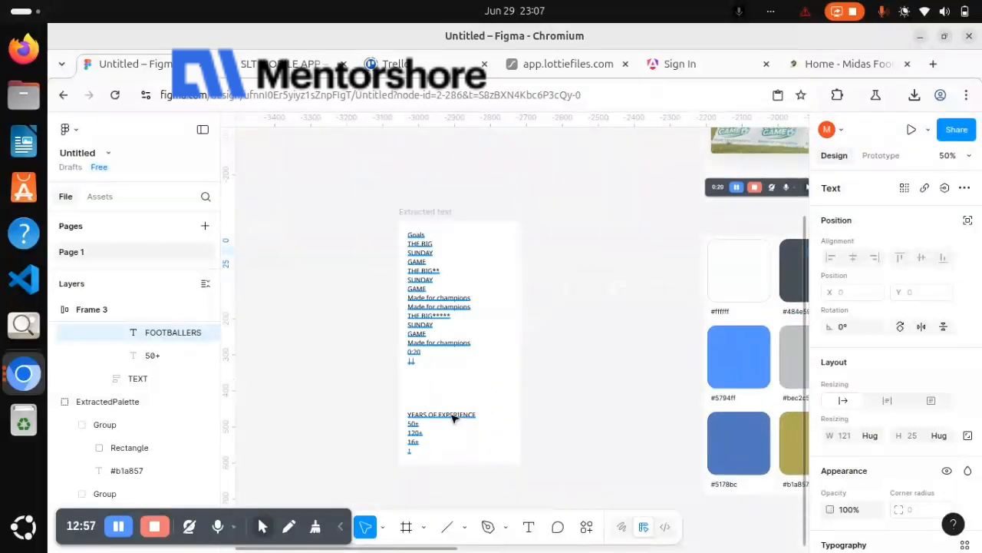
pyautogui.click(451, 419)
pyautogui.doubleClick(451, 414)
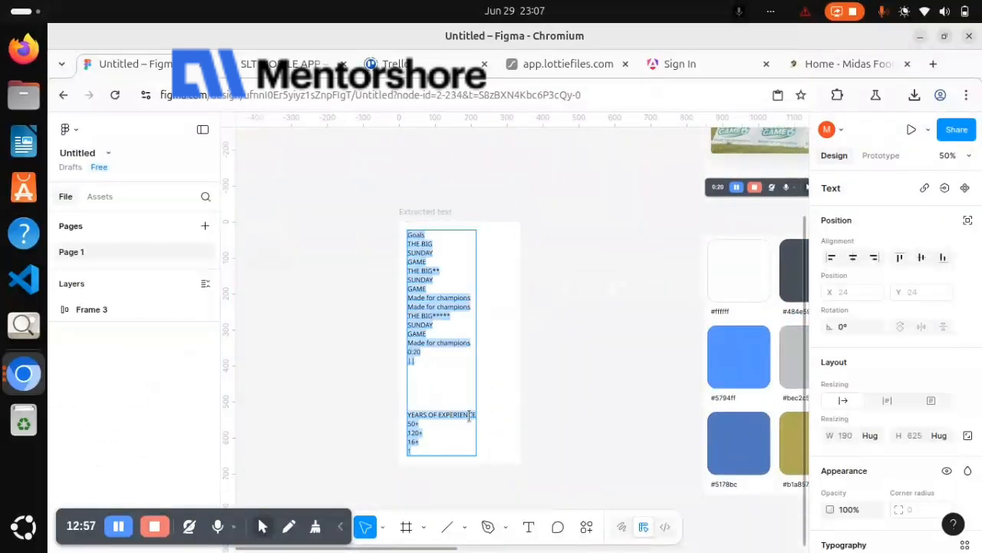
pyautogui.doubleClick(425, 412)
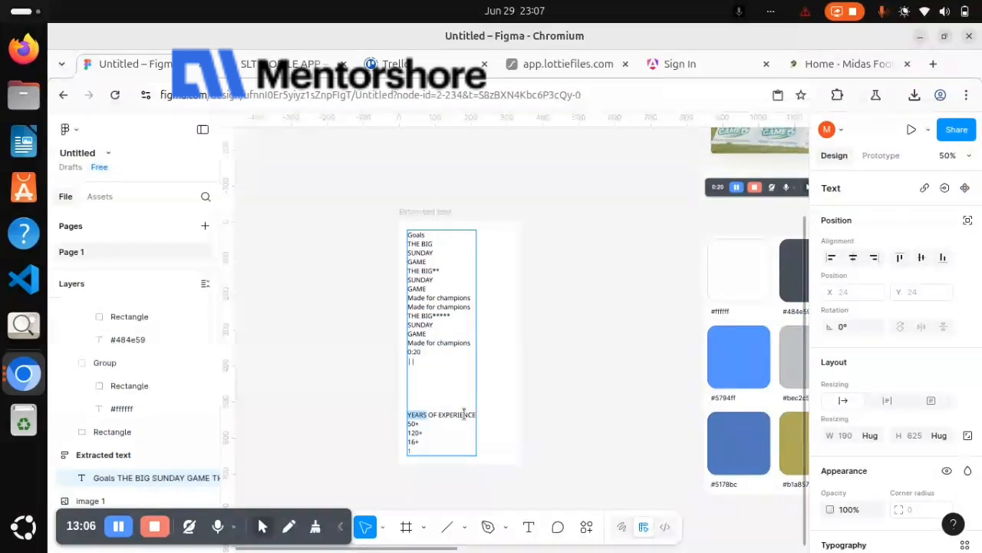
pyautogui.moveTo(475, 414); pyautogui.dragTo(407, 414)
pyautogui.hotkey('ctrl', 'c')
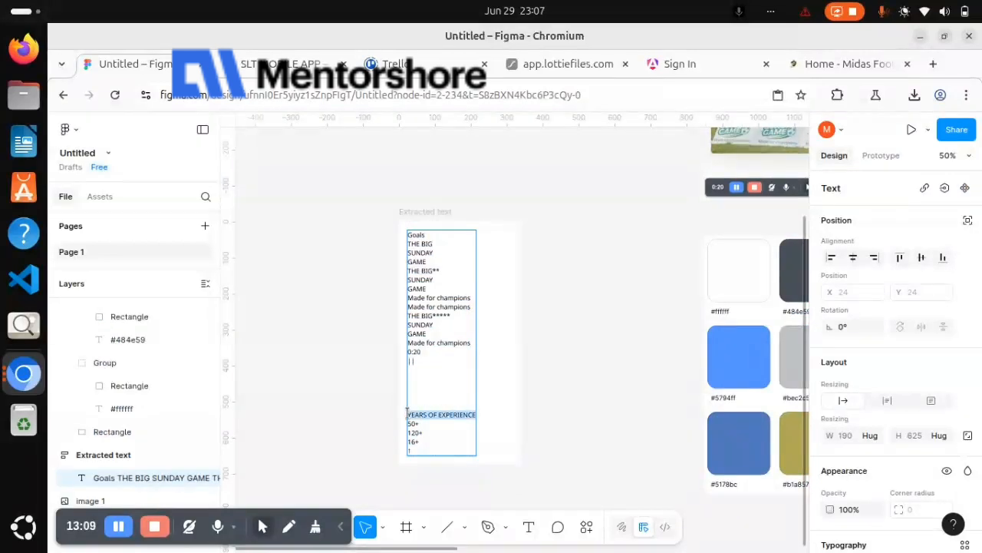
# Replace the third statistic's AWARDS label with the cut text YEARS OF EXPERIENCE
pyautogui.hscroll(15, 408, 414)
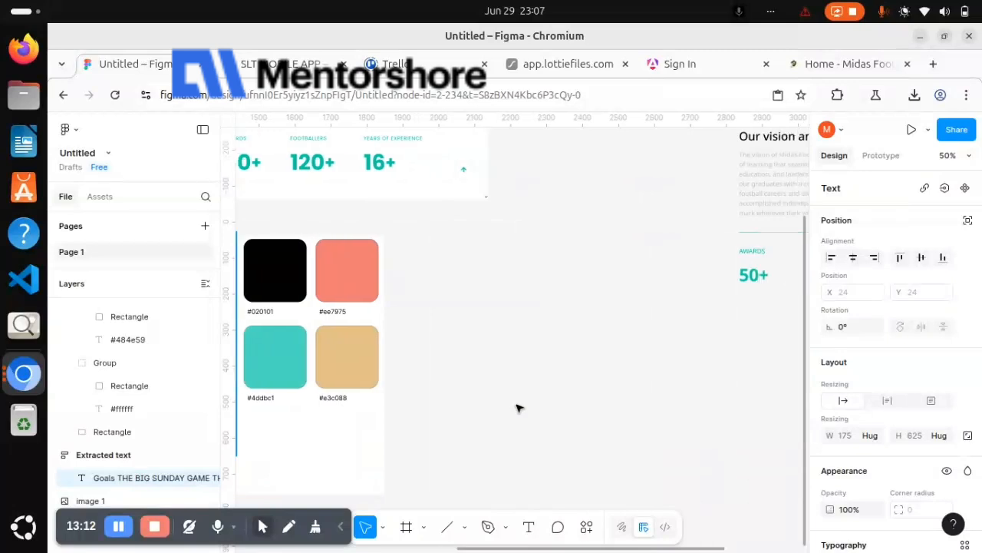
pyautogui.hscroll(10, 518, 408)
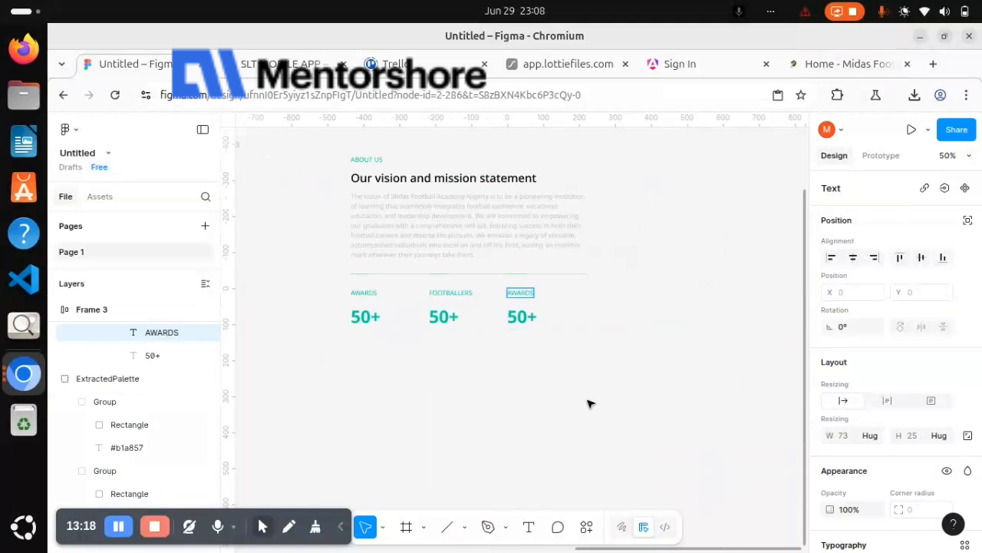
pyautogui.hotkey('ctrl', 'v')
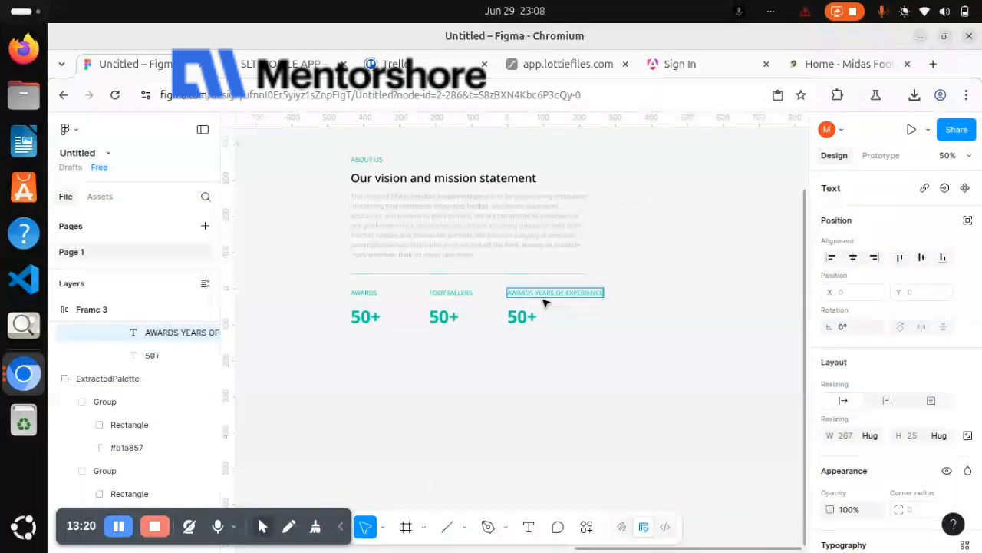
pyautogui.moveTo(535, 292); pyautogui.dragTo(462, 294)
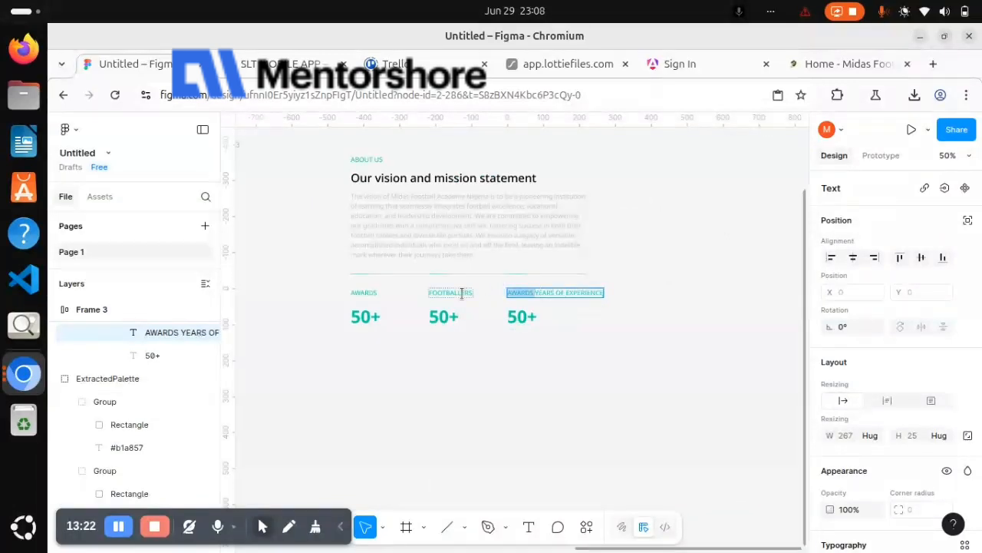
pyautogui.press('BackSpace')
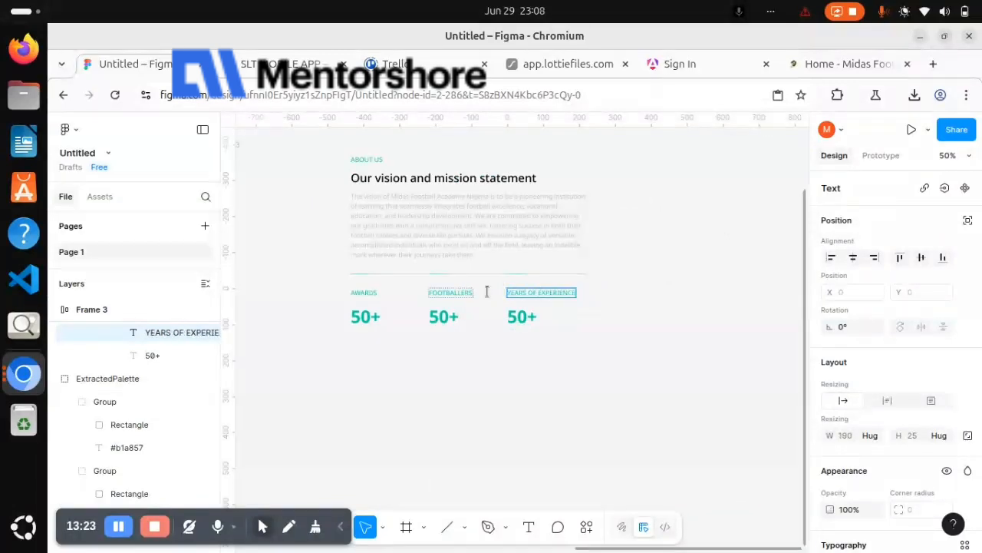
# Change the number below the YEARS OF EXPERIENCE label to 16+
pyautogui.click(527, 317)
pyautogui.press('BackSpace')
pyautogui.press('BackSpace')
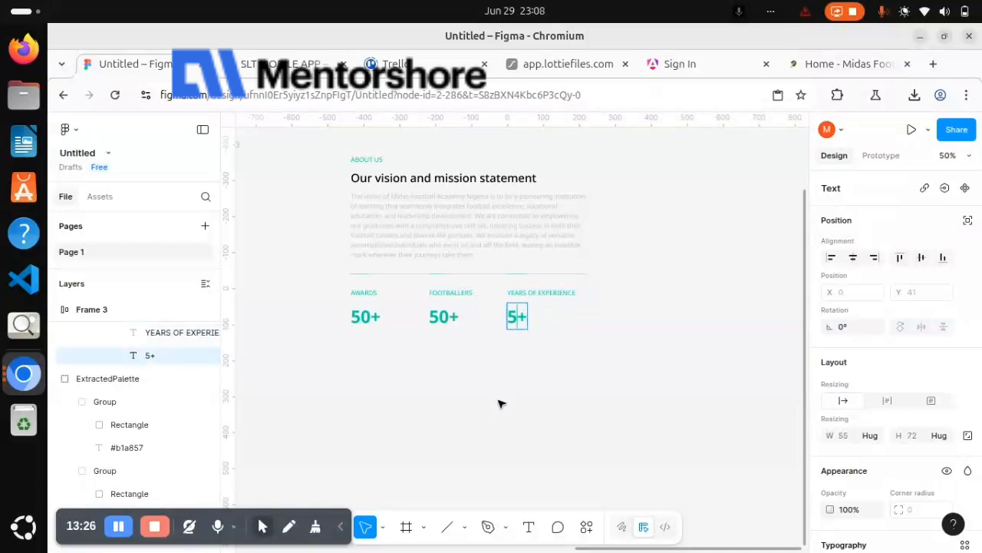
pyautogui.write('16')
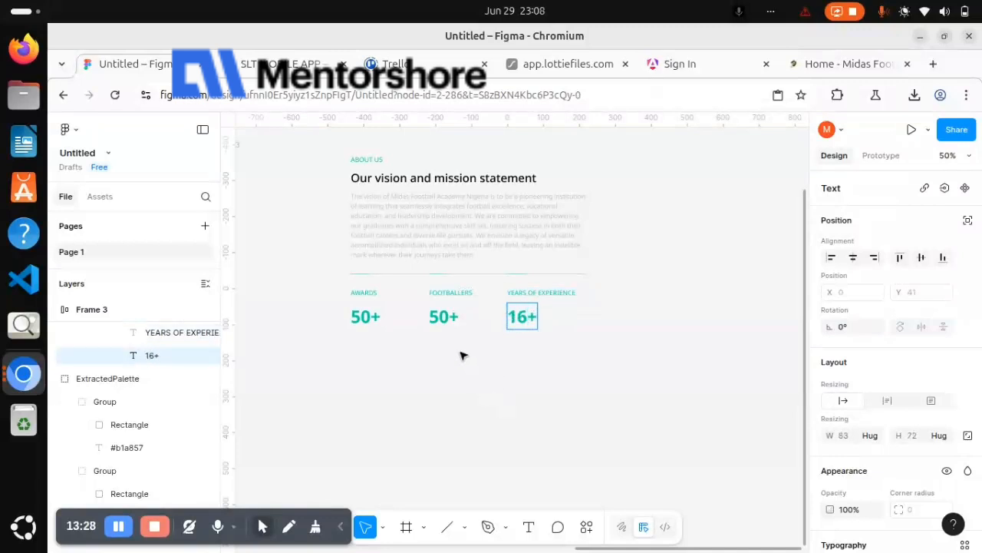
# Change the number below the FOOTBALLERS label to 120+
pyautogui.doubleClick(443, 319)
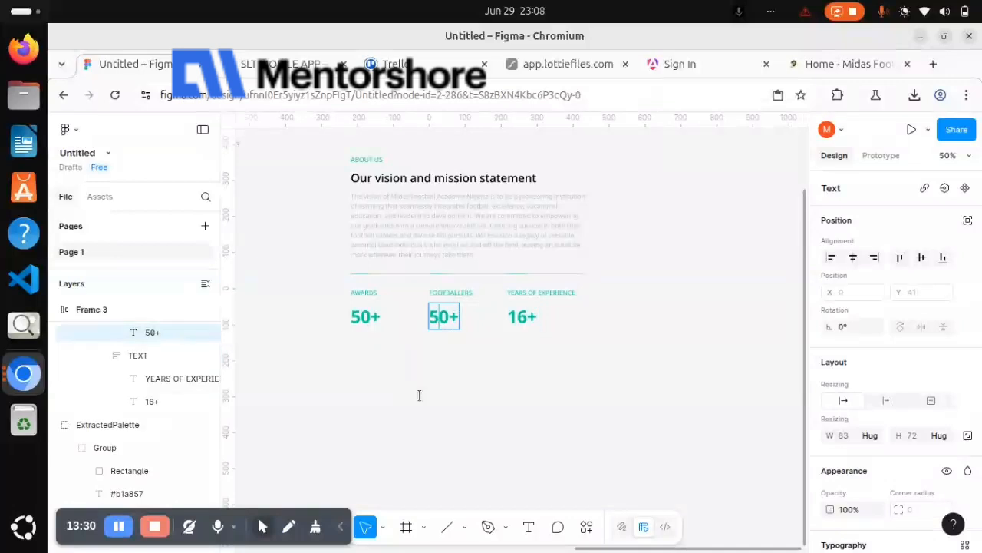
pyautogui.press('BackSpace')
pyautogui.write('12')
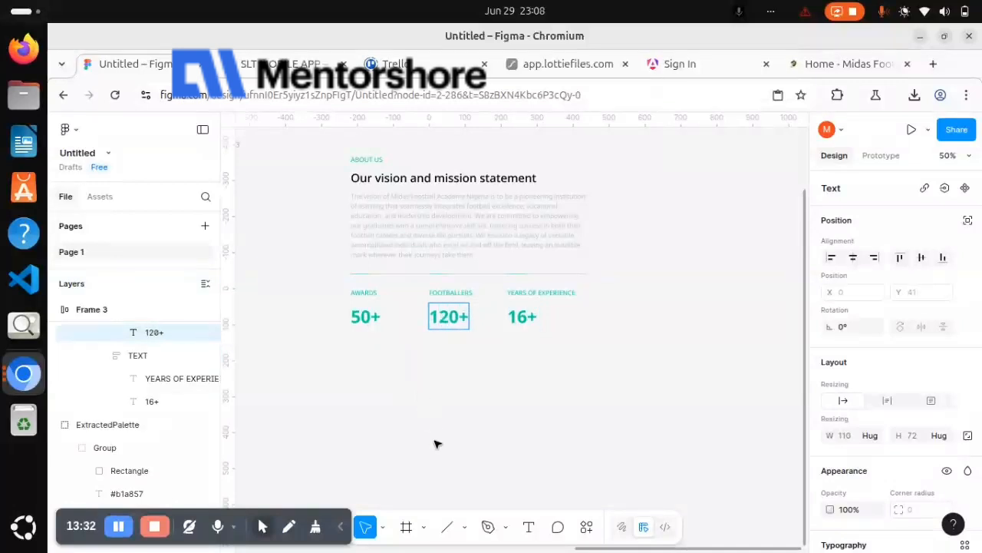
pyautogui.press('Escape')
# Set the font size of the AWARDS, FOOTBALLERS and YEARS OF EXPERIENCE labels together to 16
pyautogui.hscroll(-10, 435, 444)
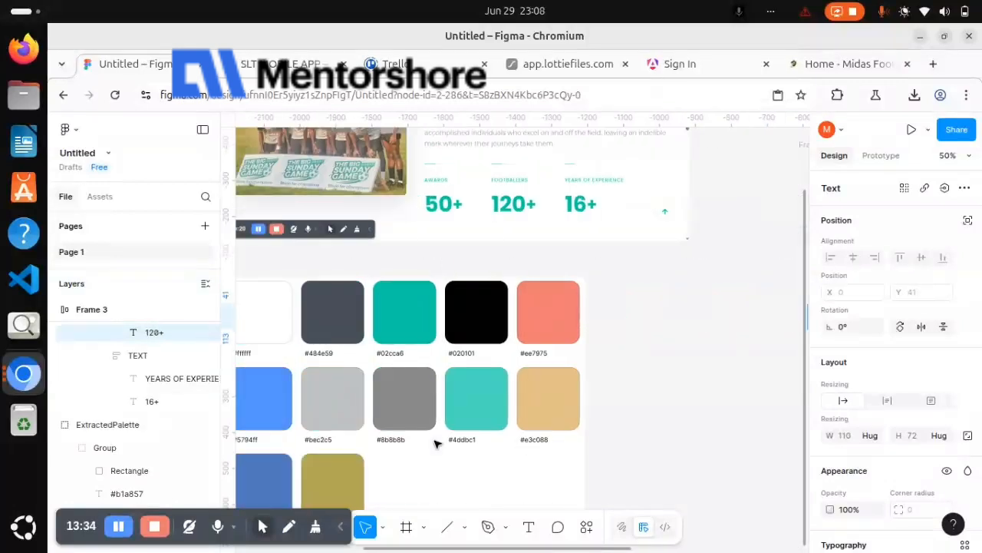
pyautogui.hscroll(10, 434, 444)
pyautogui.scroll(3, 434, 443)
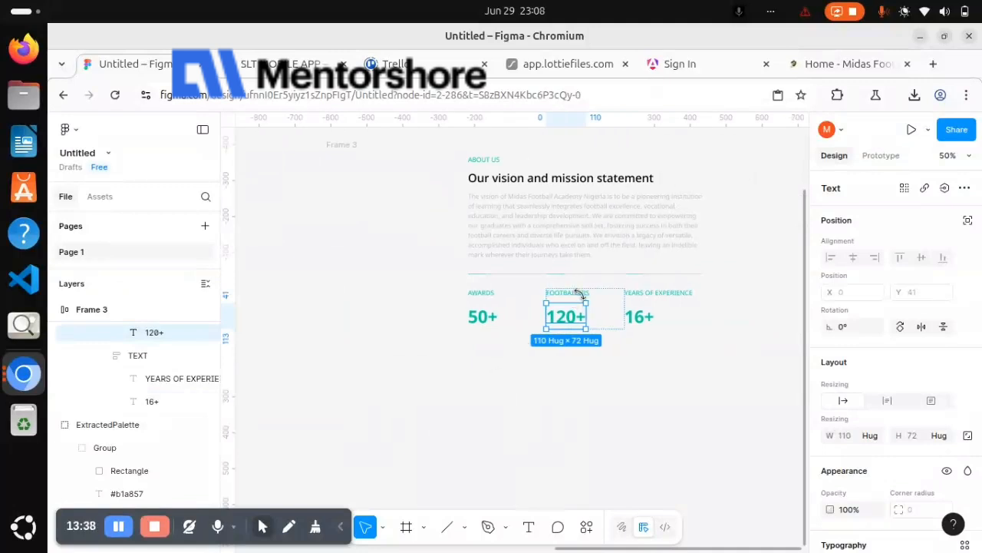
pyautogui.keyDown('ctrl'); pyautogui.click(688, 295); pyautogui.keyUp('ctrl')
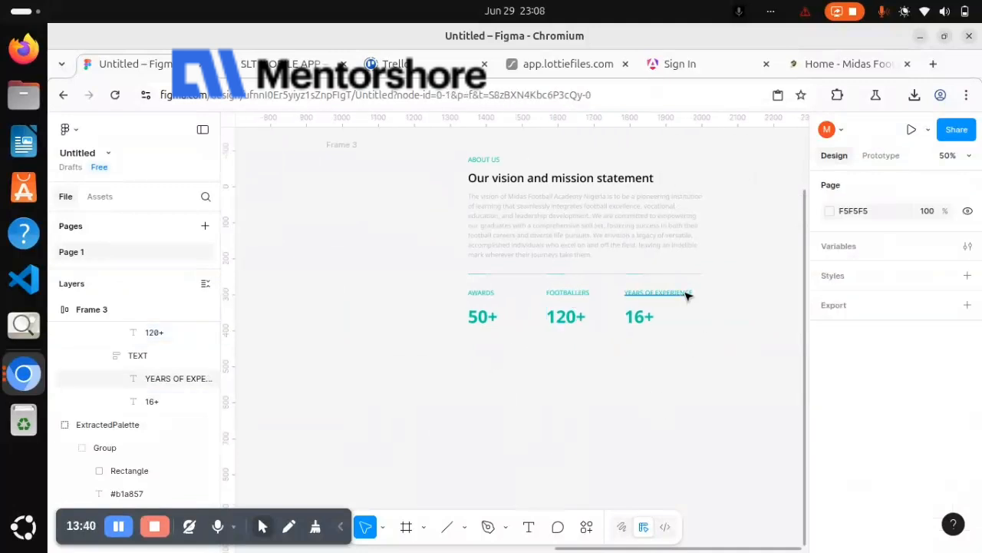
pyautogui.keyDown('ctrl'); pyautogui.click(685, 298); pyautogui.keyUp('ctrl')
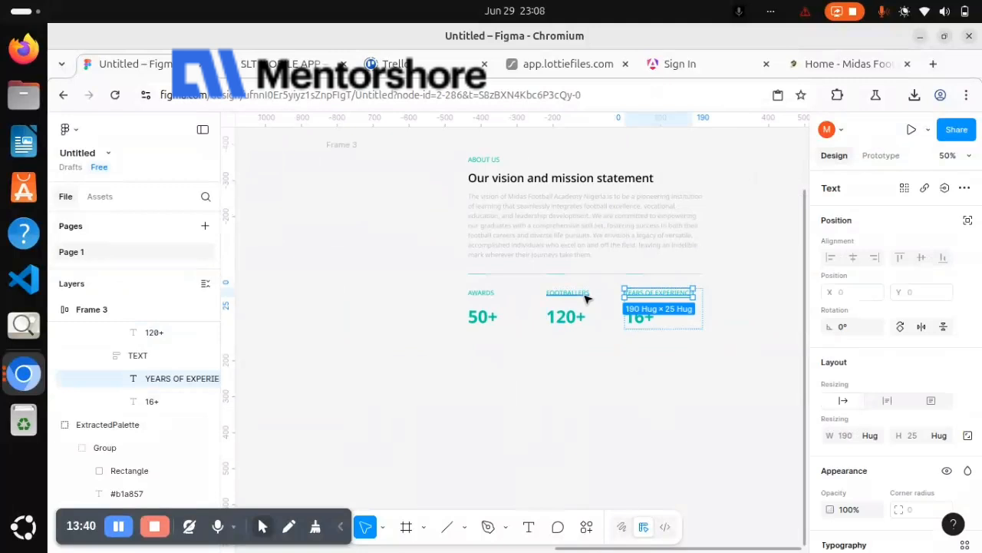
pyautogui.keyDown('shift'); pyautogui.click(588, 296); pyautogui.keyUp('shift')
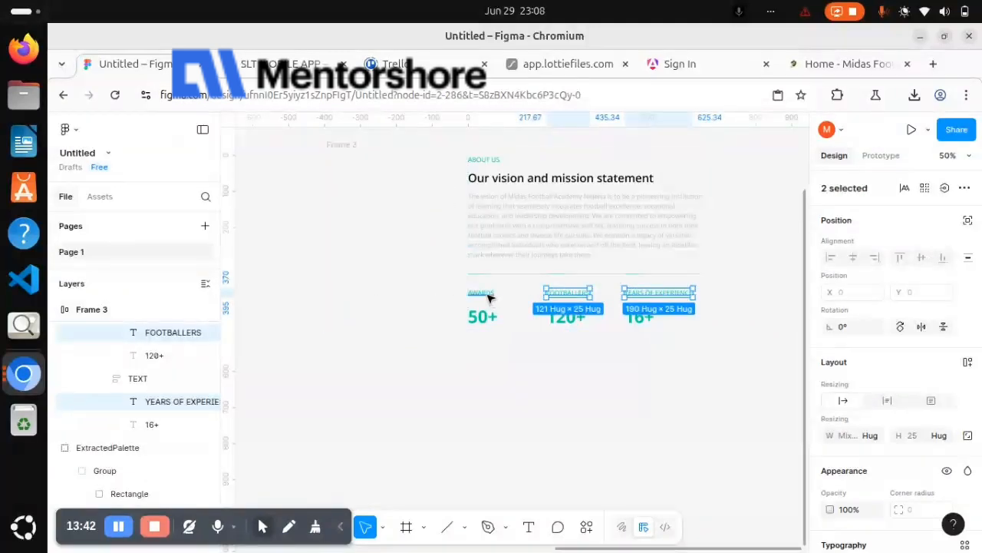
pyautogui.keyDown('shift'); pyautogui.click(489, 297); pyautogui.keyUp('shift')
pyautogui.scroll(-5, 840, 396)
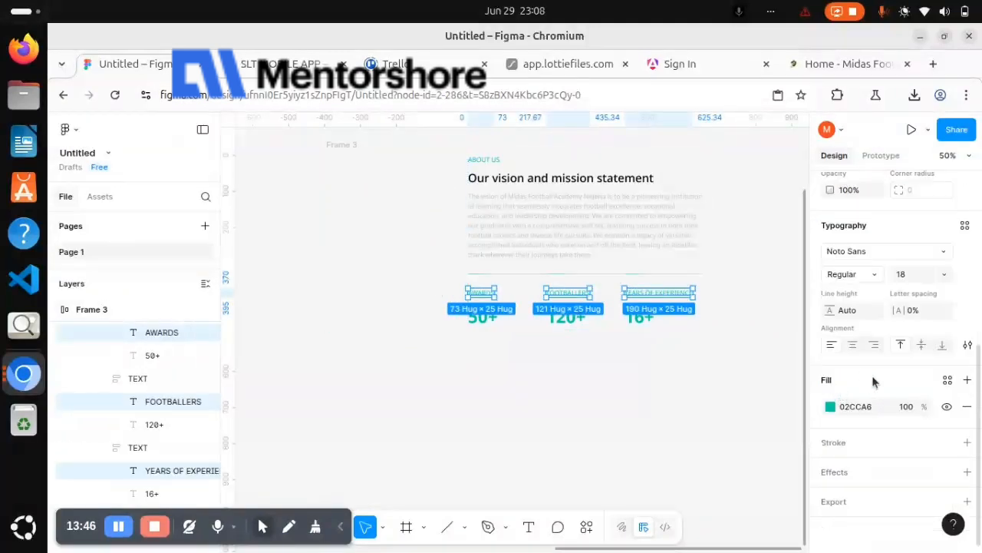
pyautogui.click(945, 276)
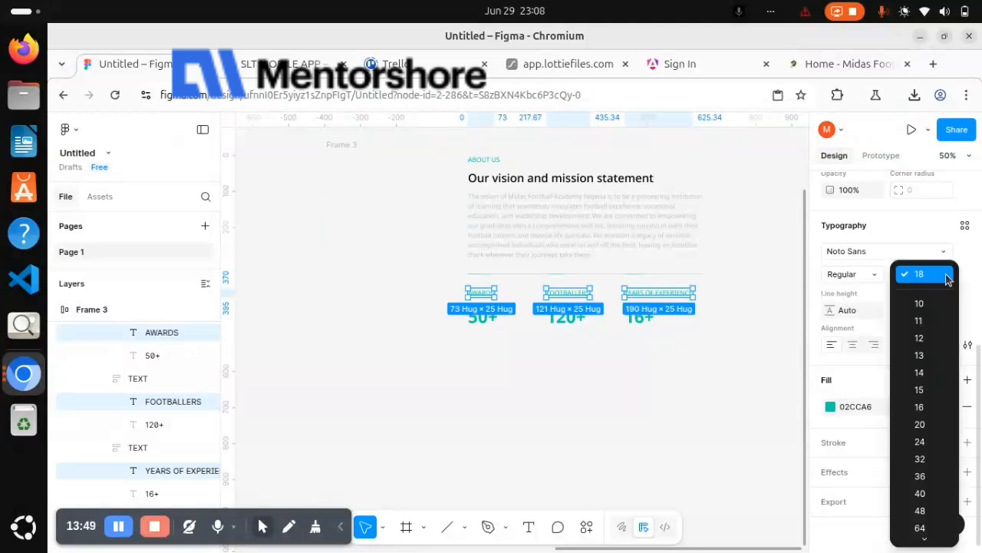
pyautogui.click(925, 408)
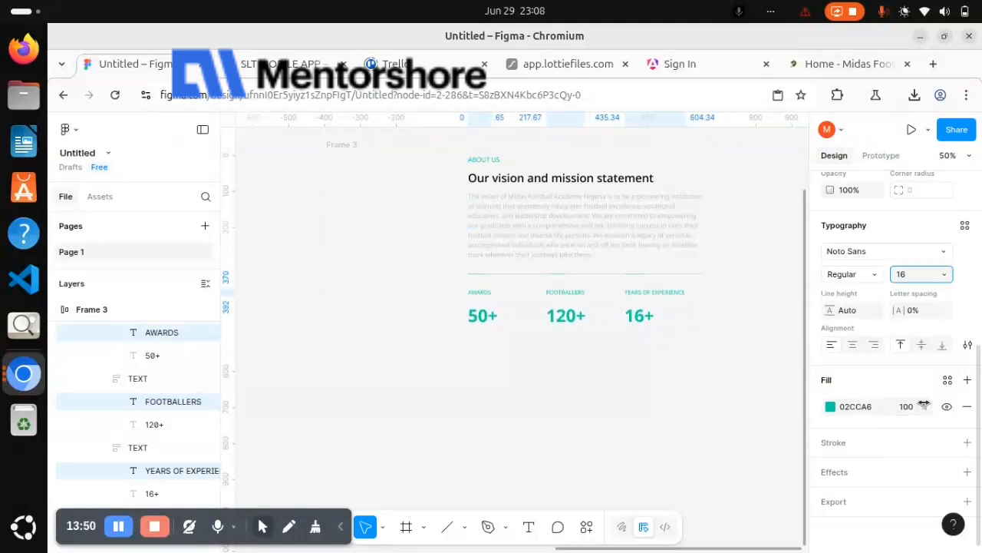
pyautogui.click(632, 366)
# Add a fill to the empty IMAGE frame beside the About Us text and switch its type to image
pyautogui.scroll(1, 613, 350)
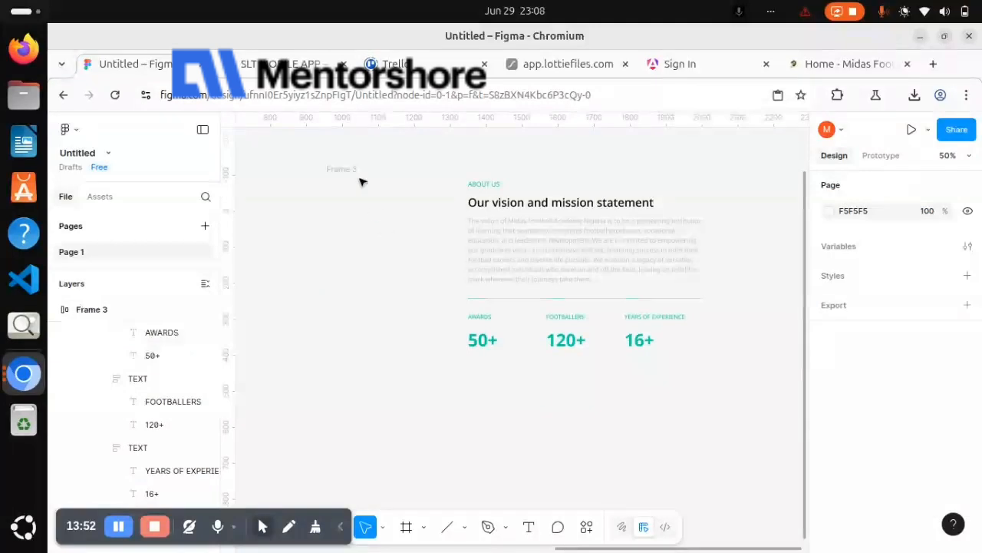
pyautogui.click(385, 242)
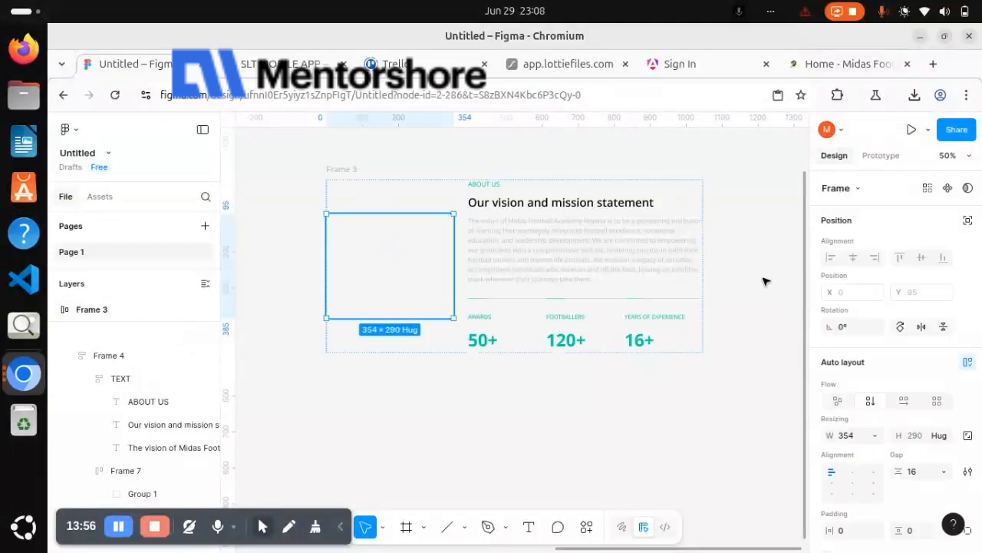
pyautogui.scroll(-5, 850, 346)
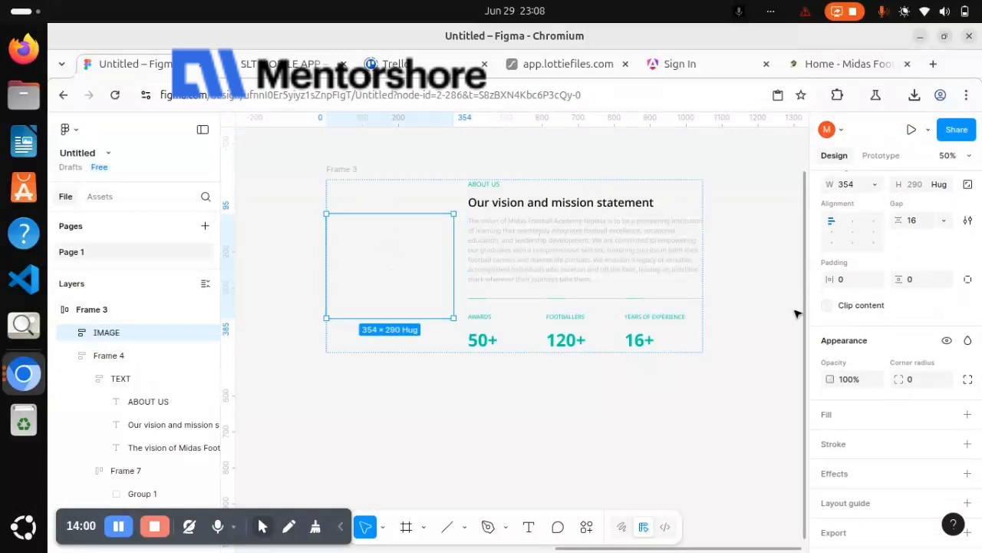
pyautogui.scroll(-1, 838, 352)
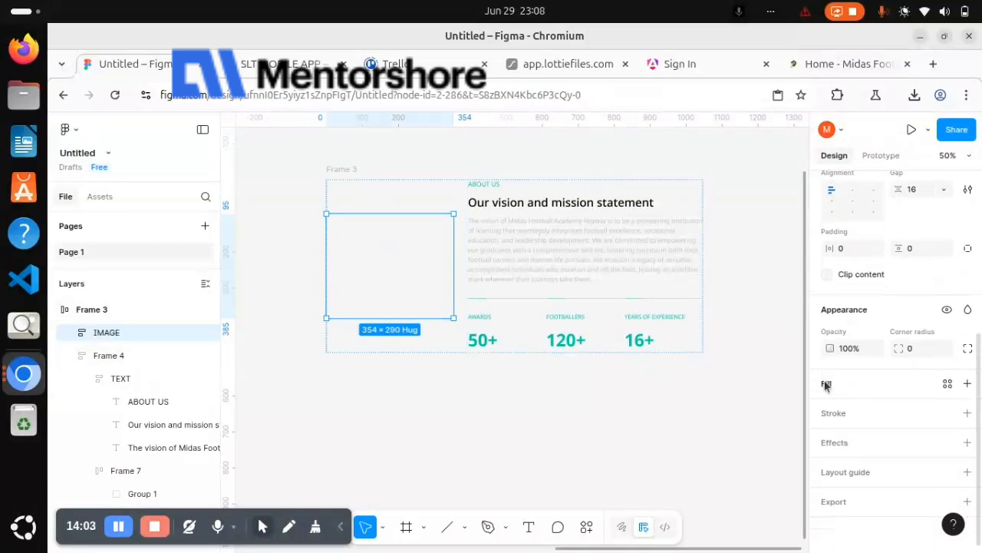
pyautogui.click(825, 383)
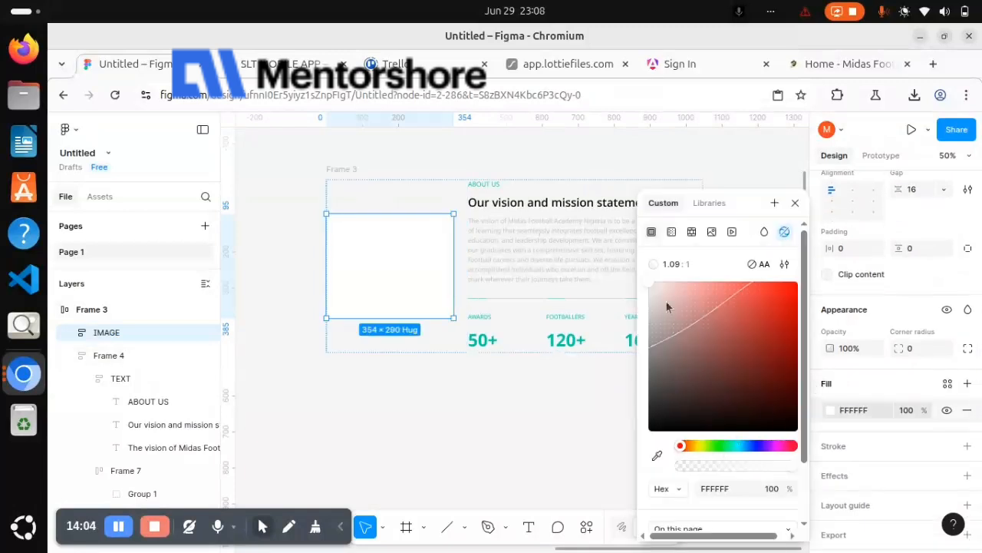
pyautogui.click(711, 233)
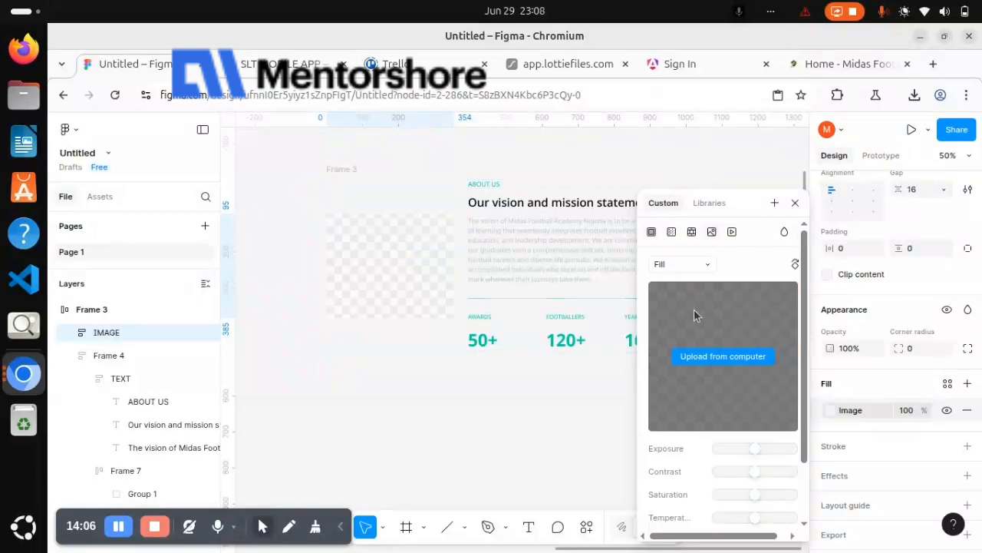
# Upload IMG_9068-2-1536x1229.jpg from the recent files as the IMAGE frame's fill picture
pyautogui.click(705, 361)
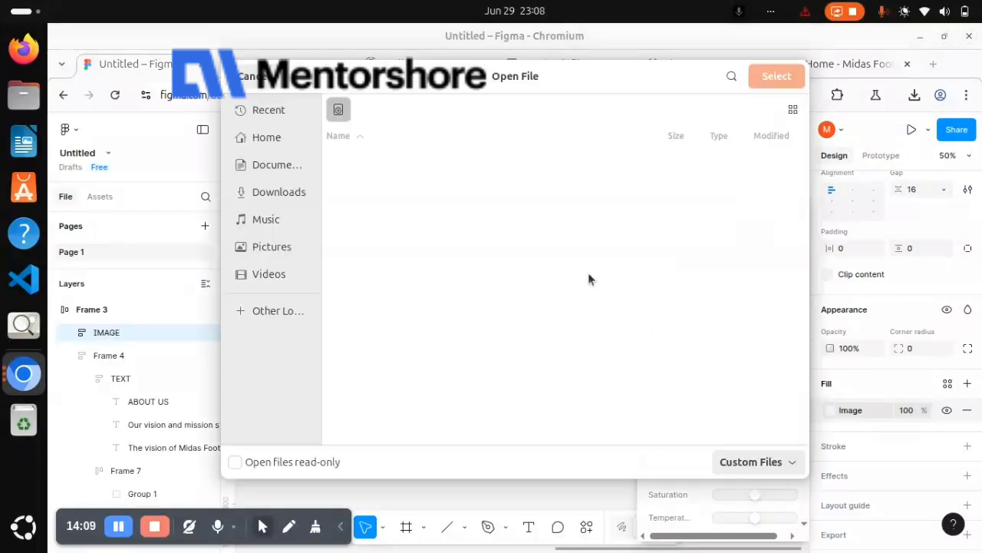
pyautogui.click(271, 110)
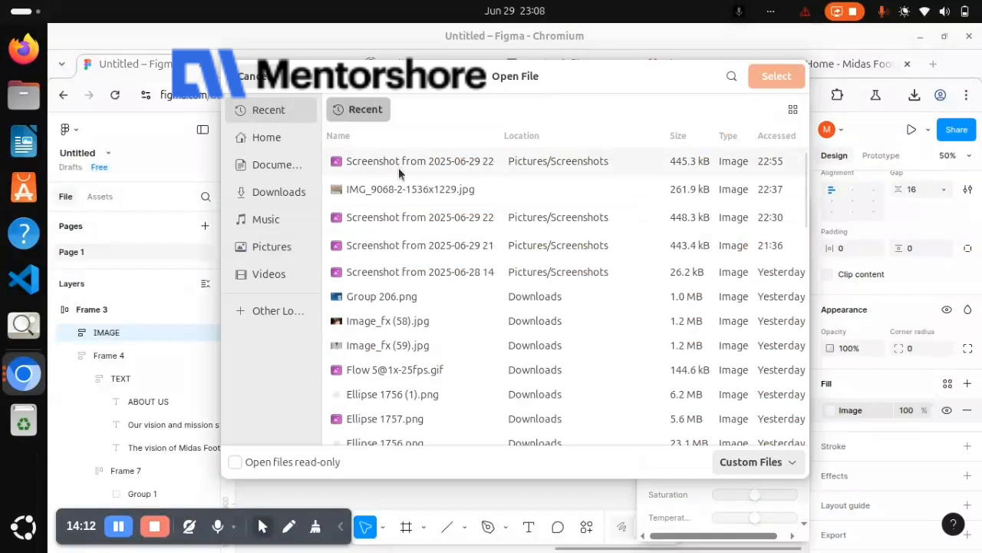
pyautogui.click(399, 189)
pyautogui.click(764, 80)
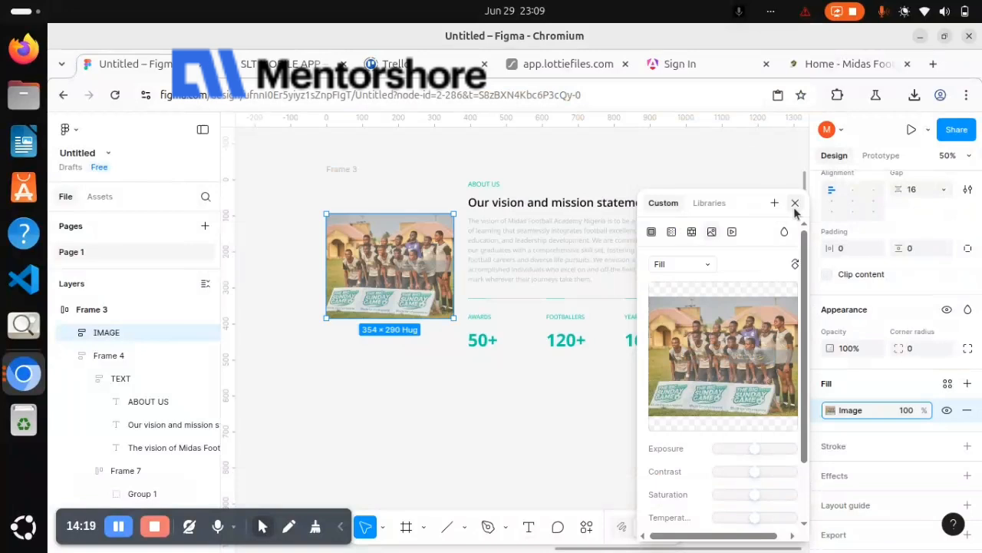
pyautogui.press('Escape')
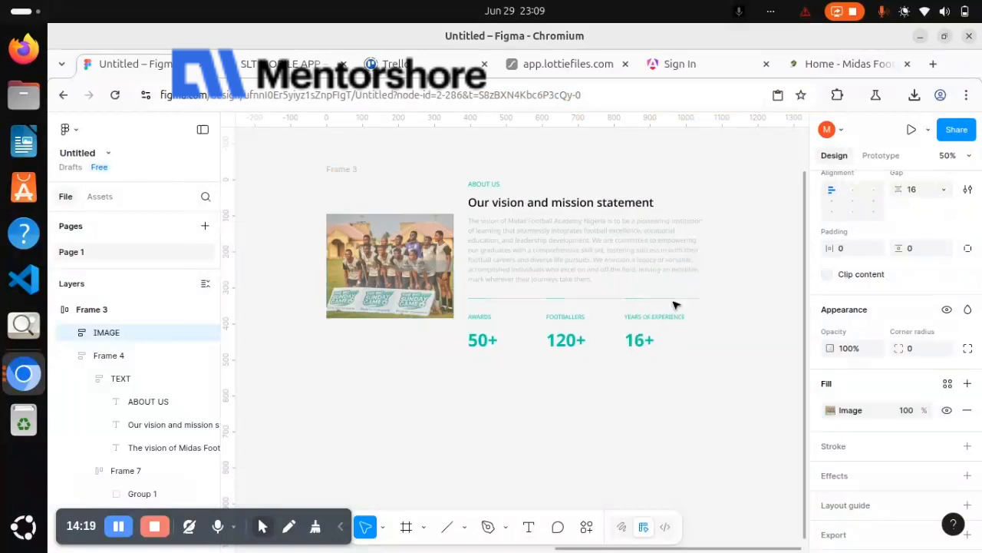
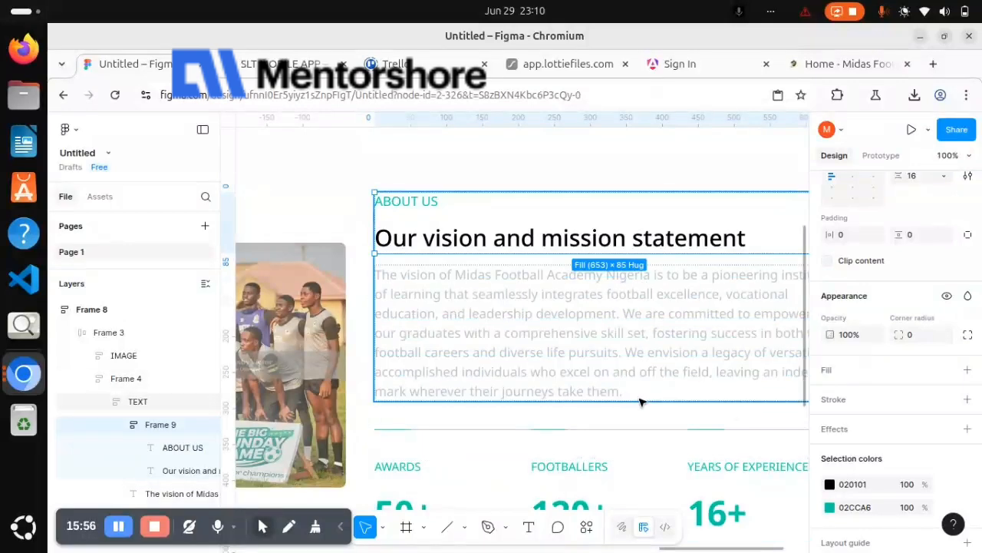
# Set the auto layout gap of the TEXT frame to 32, separating the heading group from the vision paragraph
pyautogui.click(642, 401)
pyautogui.scroll(2, 872, 349)
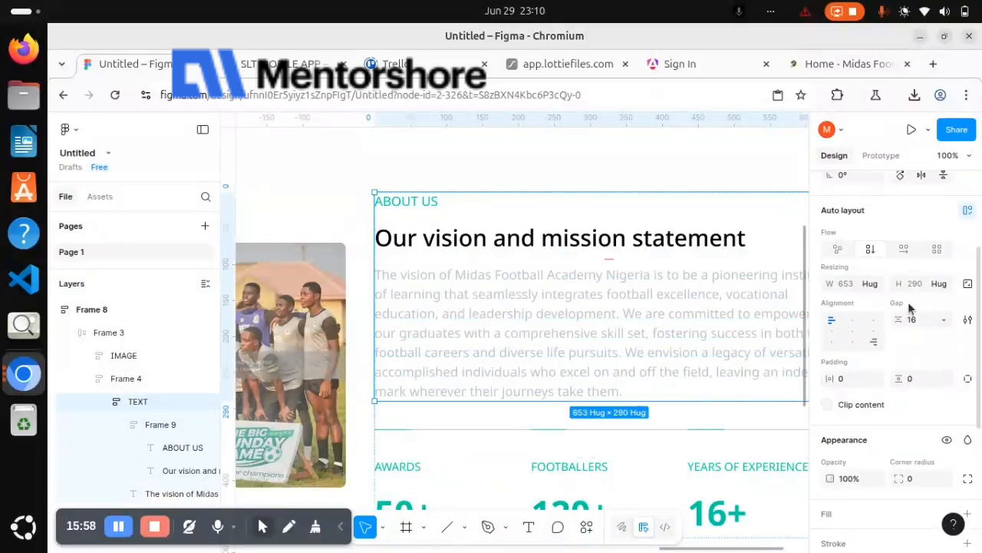
pyautogui.click(914, 320)
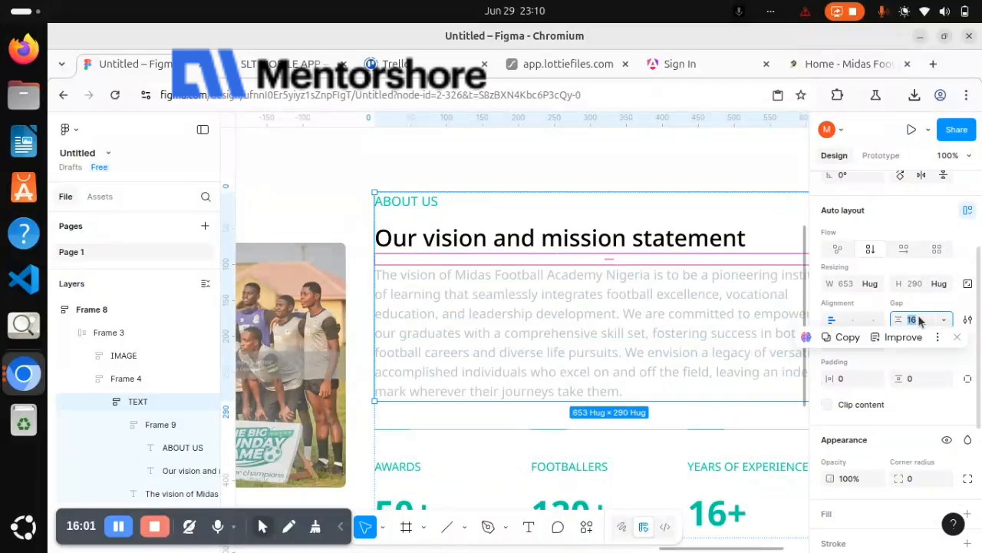
pyautogui.write('32')
pyautogui.press('Return')
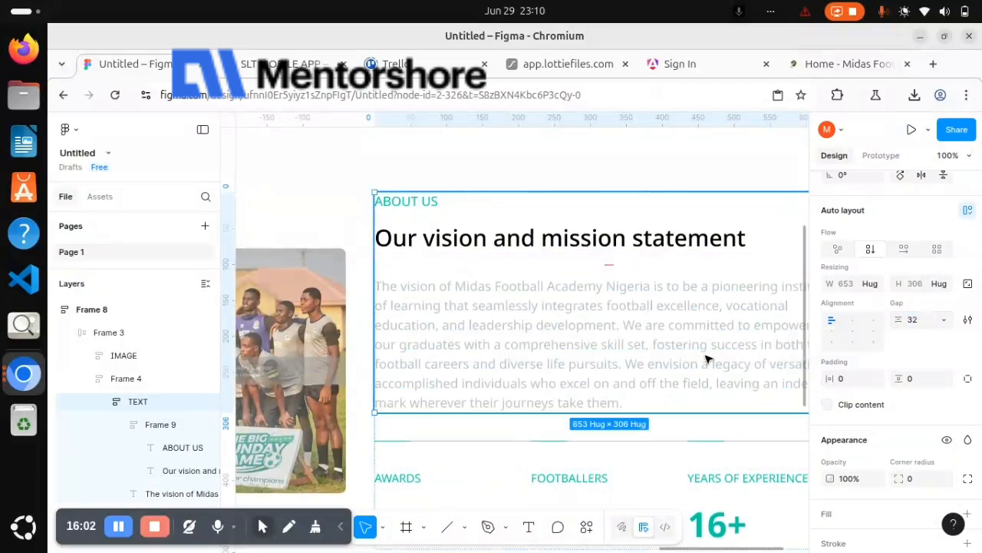
pyautogui.scroll(-4, 708, 360)
pyautogui.hotkey('ctrl', '-')
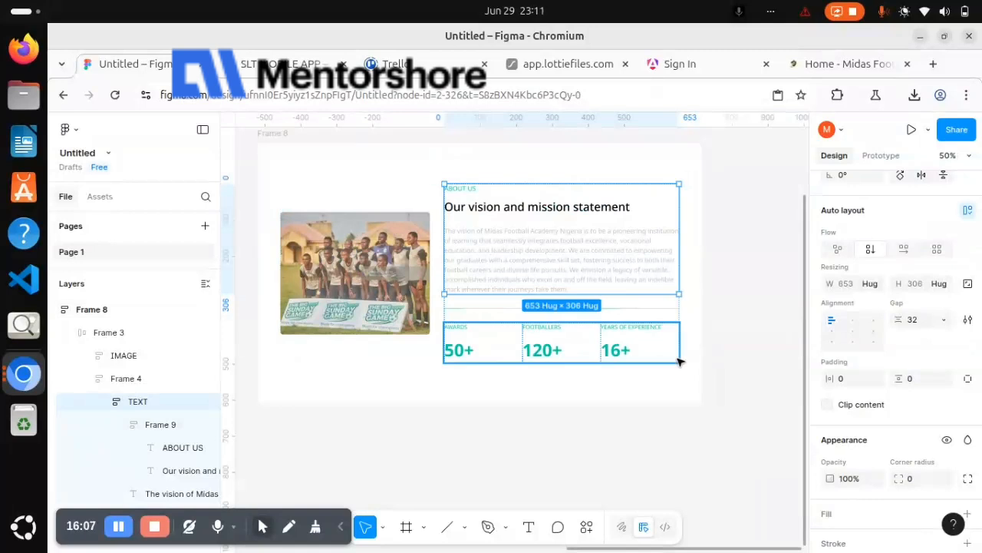
pyautogui.click(583, 300)
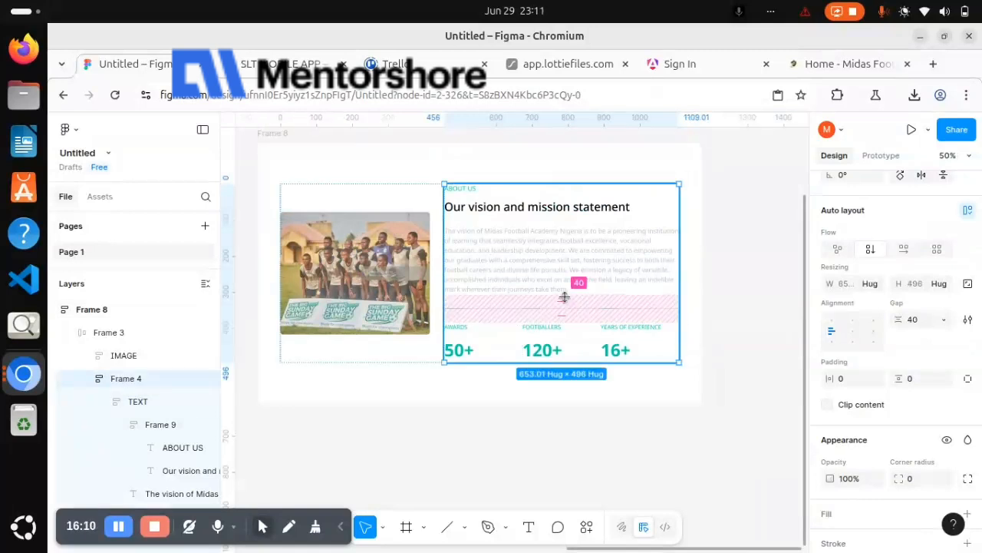
pyautogui.click(731, 363)
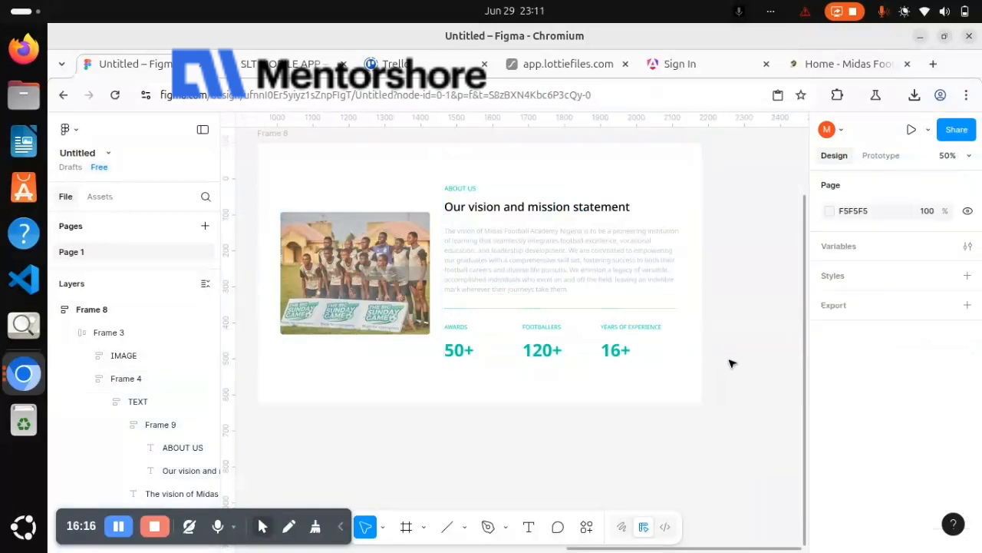
# Present Frame 8 as a prototype with Fit width scaling and look over the whole About Us section
pyautogui.press('-')
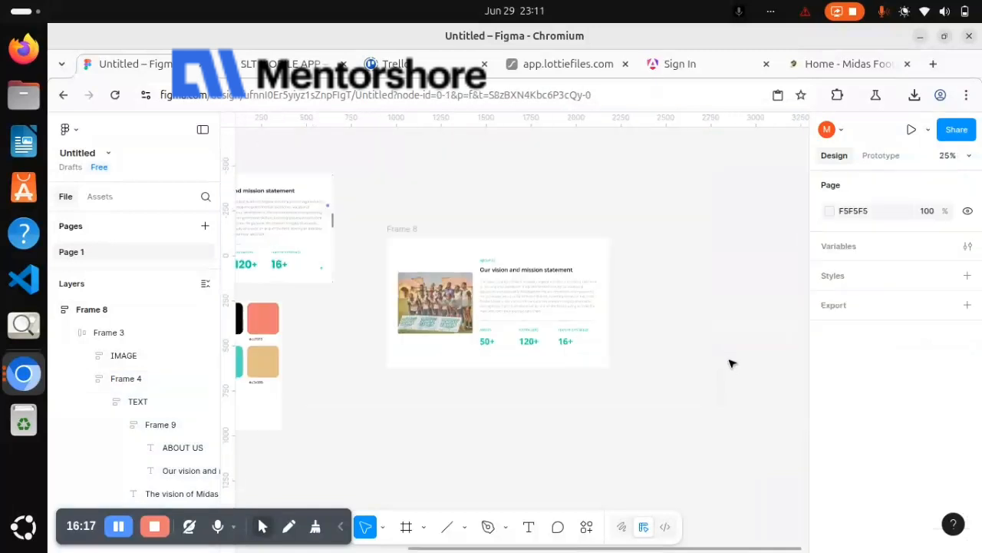
pyautogui.click(402, 228)
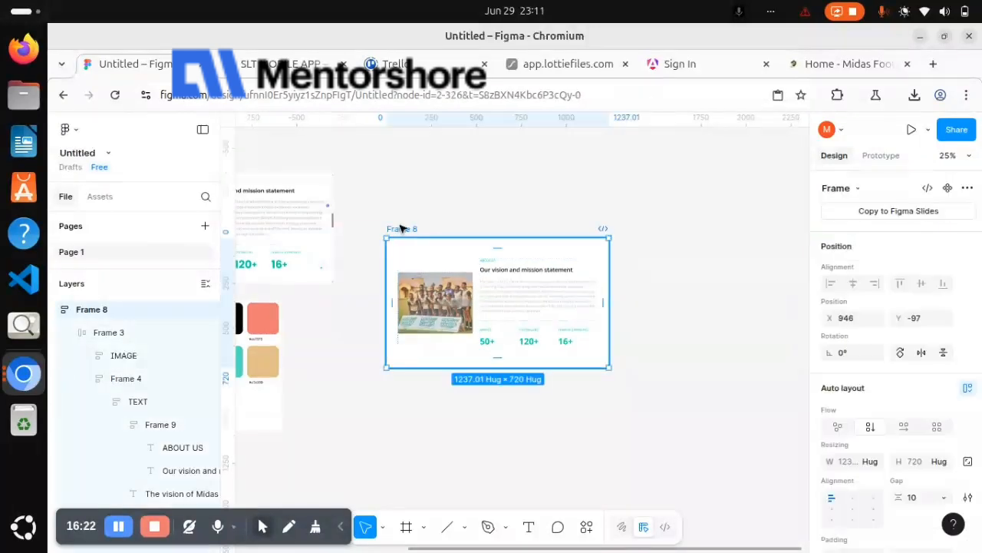
pyautogui.click(912, 131)
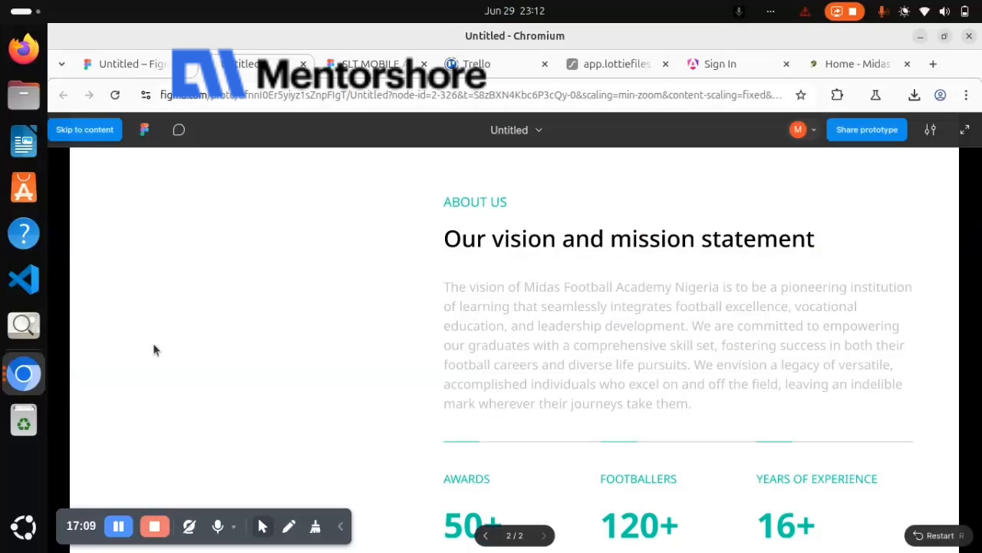
pyautogui.click(931, 132)
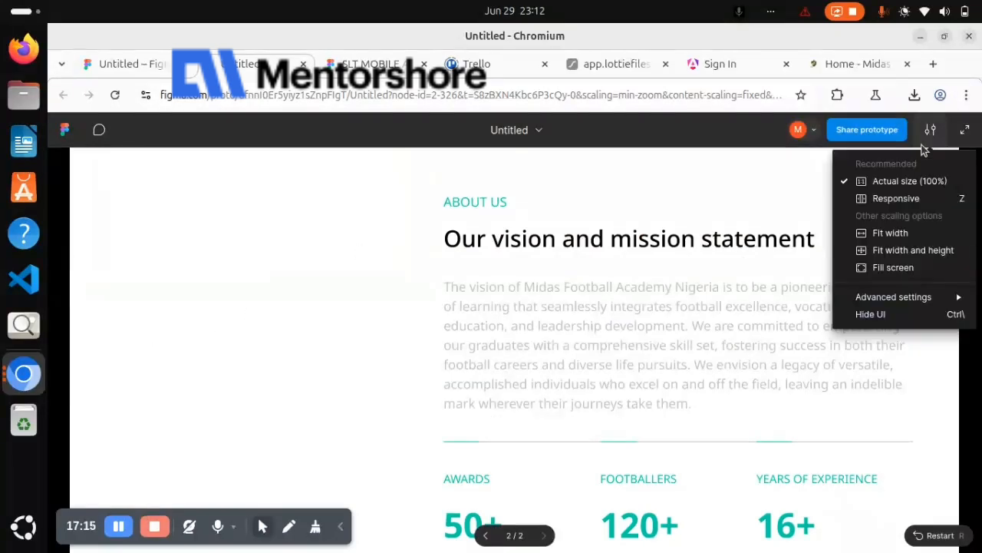
pyautogui.click(899, 234)
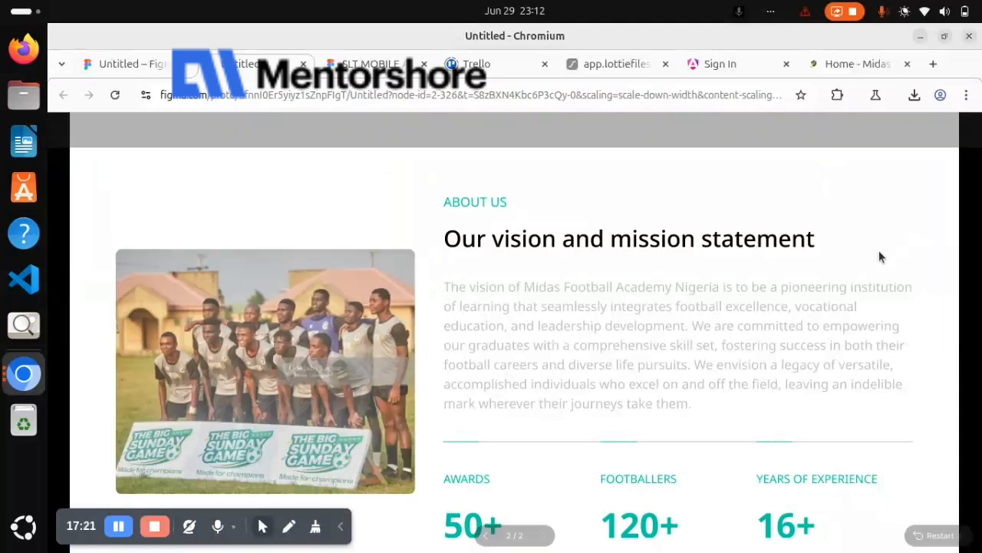
pyautogui.scroll(-2, 873, 315)
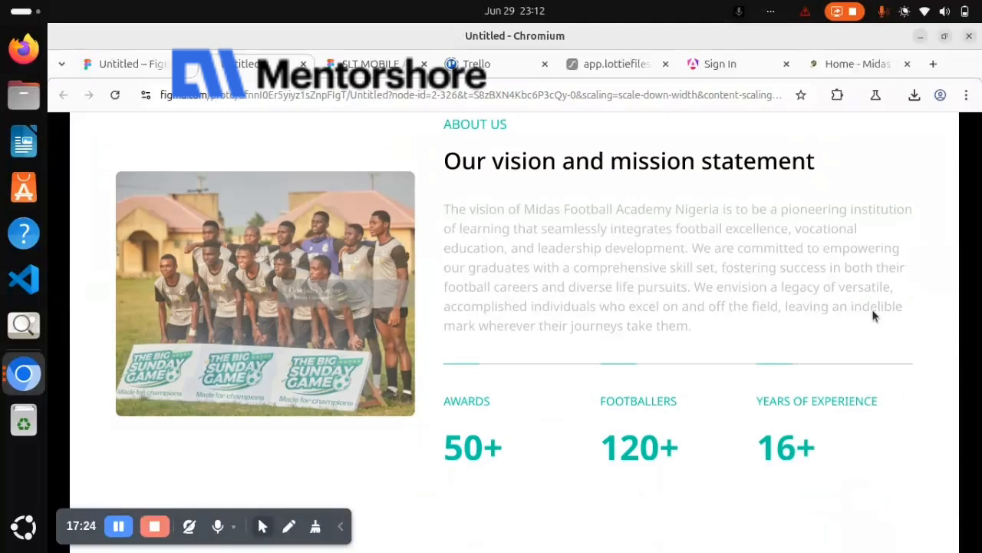
pyautogui.scroll(2, 873, 317)
pyautogui.scroll(-2, 873, 316)
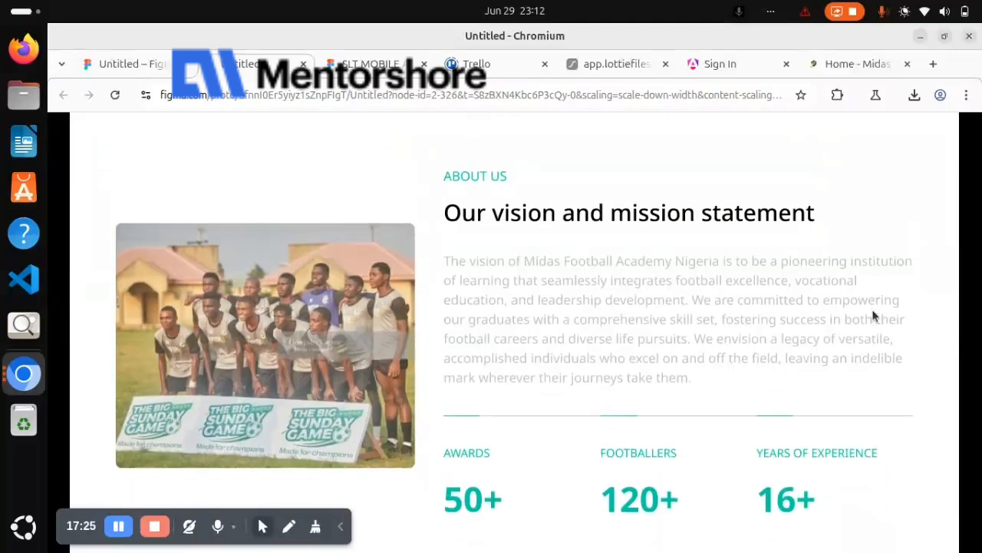
pyautogui.scroll(2, 872, 315)
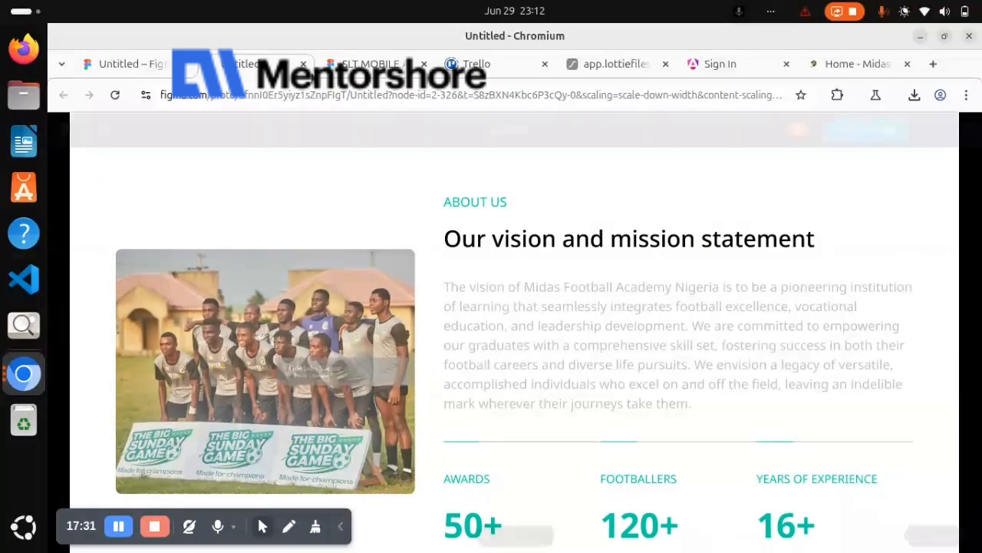
# Return to the design file and set Frame 8's X position to 1440
pyautogui.click(143, 66)
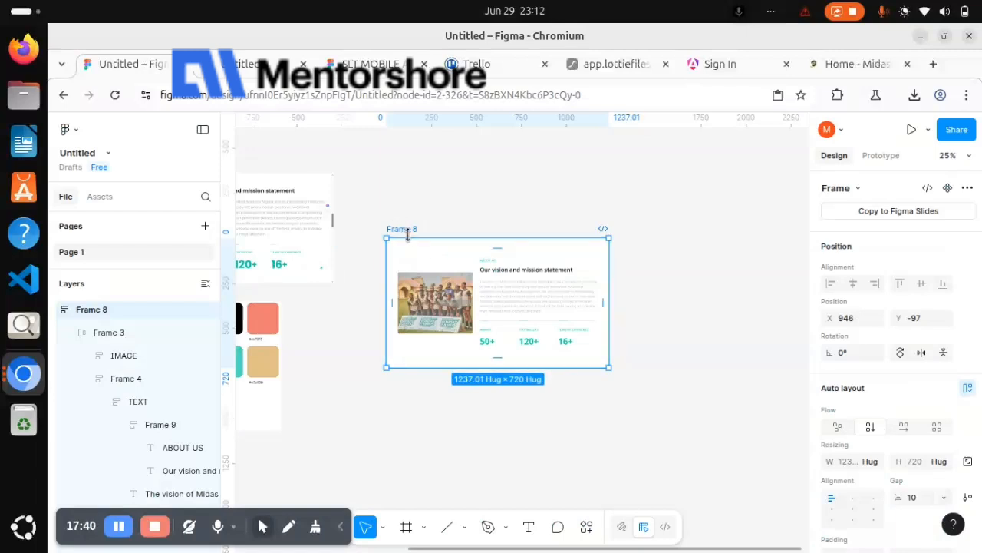
pyautogui.click(850, 319)
pyautogui.doubleClick(850, 319)
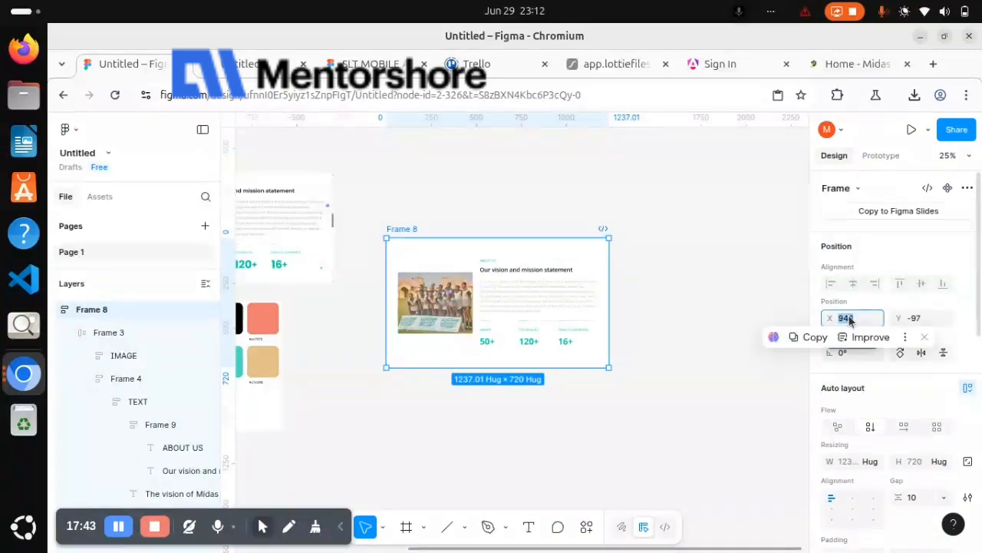
pyautogui.write('1')
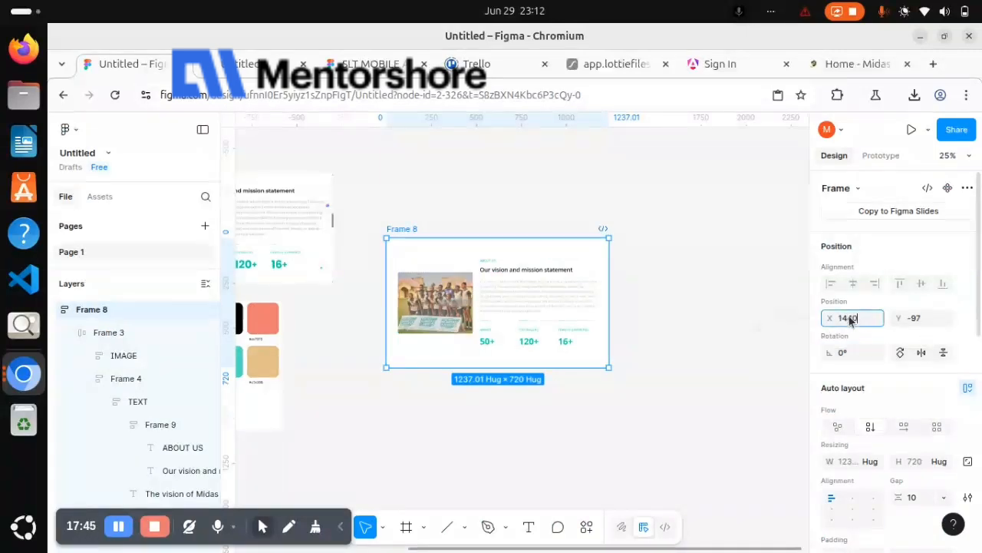
pyautogui.write('440')
pyautogui.press('Return')
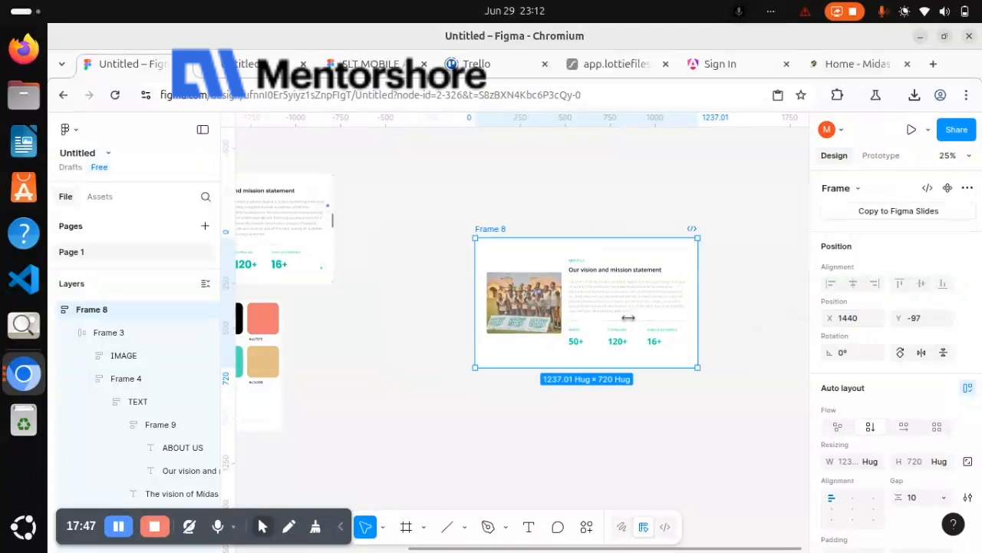
pyautogui.hscroll(5, 552, 292)
pyautogui.scroll(-2, 553, 292)
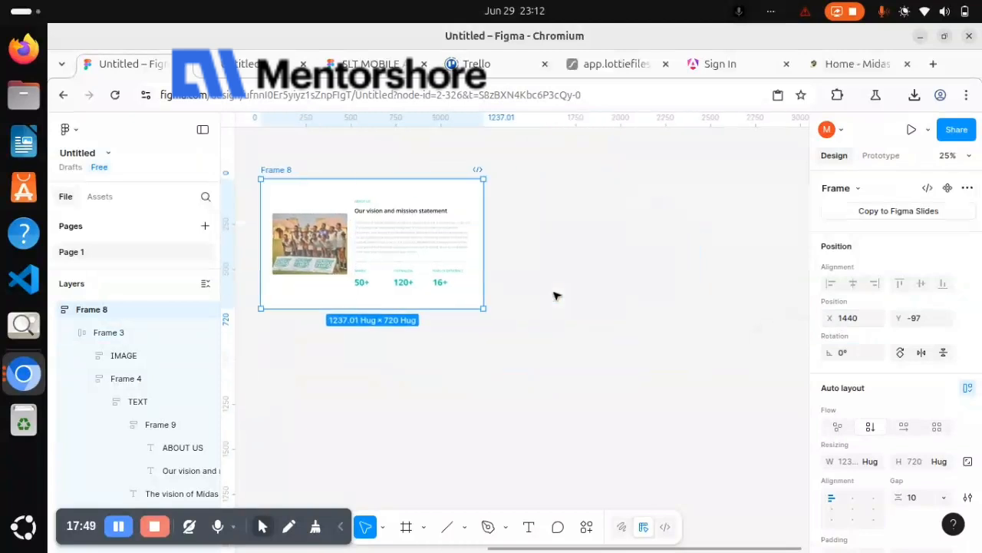
pyautogui.scroll(2, 630, 378)
pyautogui.hscroll(-4, 629, 378)
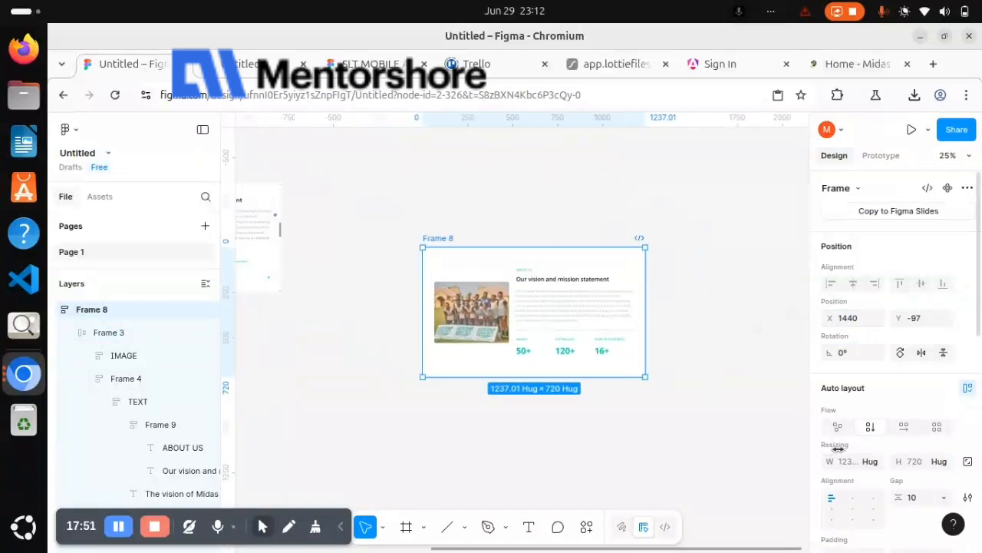
# Set Frame 8's width to 1440
pyautogui.scroll(-3, 863, 423)
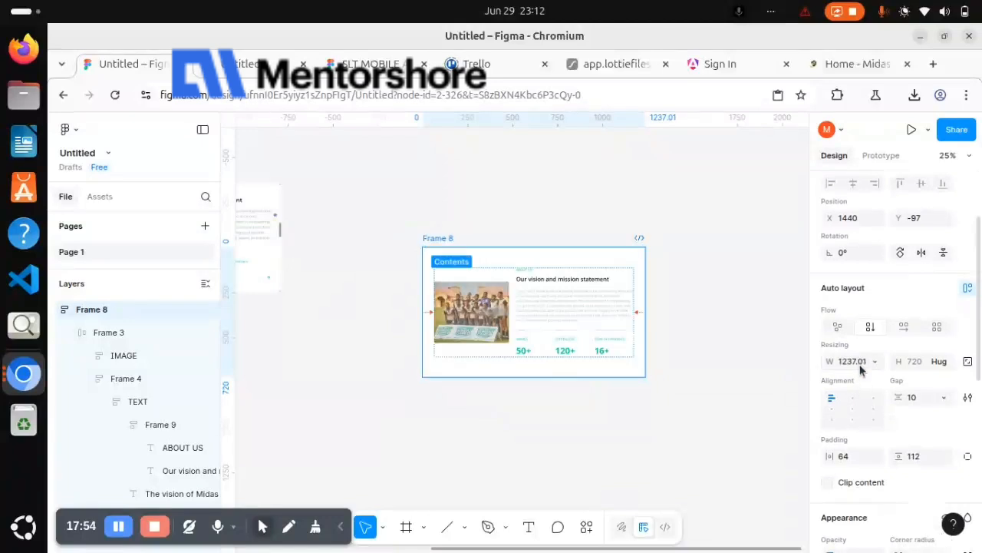
pyautogui.click(854, 361)
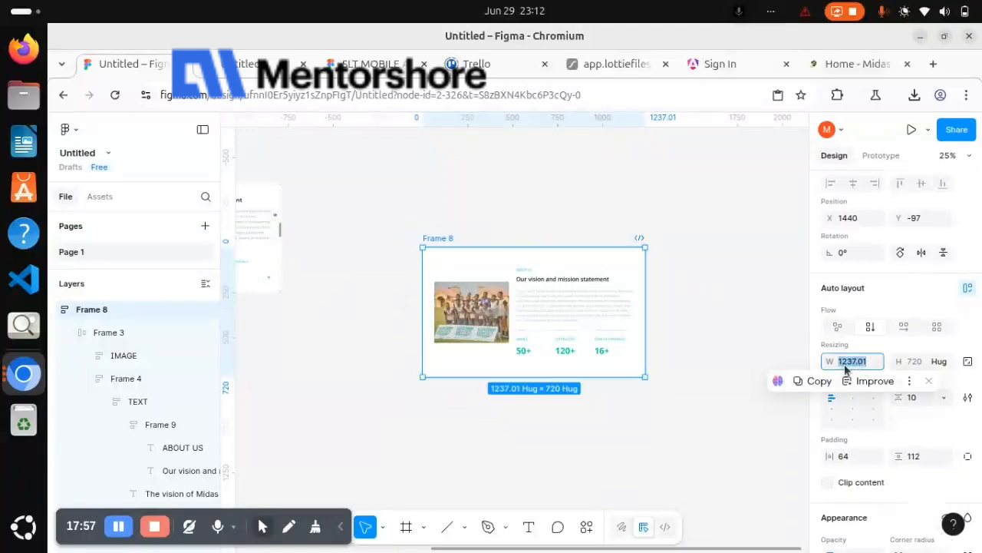
pyautogui.write('11')
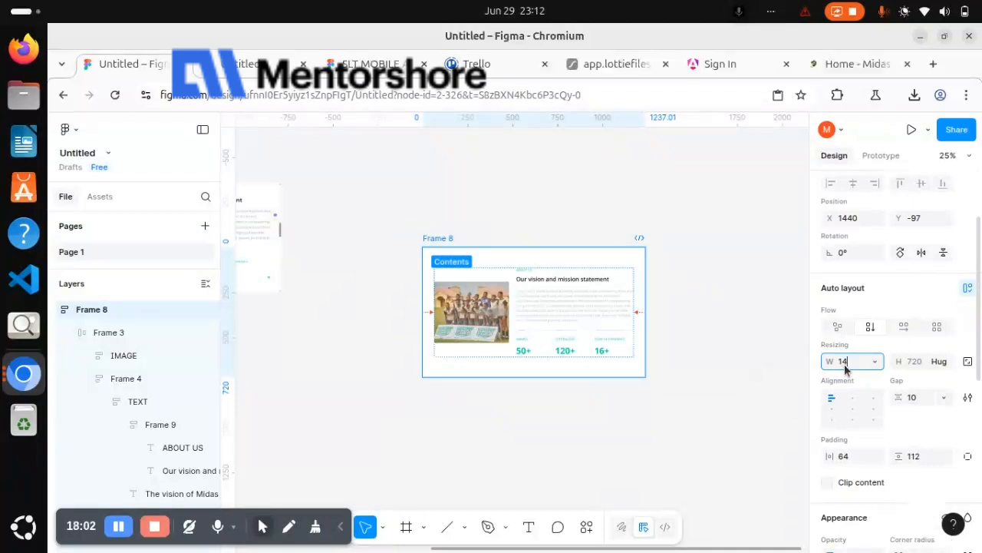
pyautogui.press('Return')
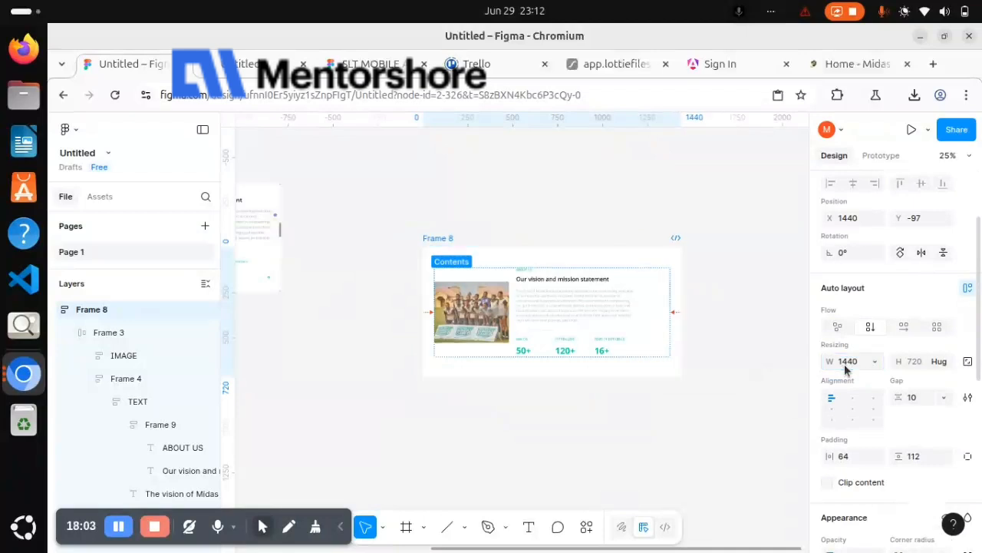
pyautogui.scroll(-2, 700, 350)
pyautogui.hscroll(1, 700, 350)
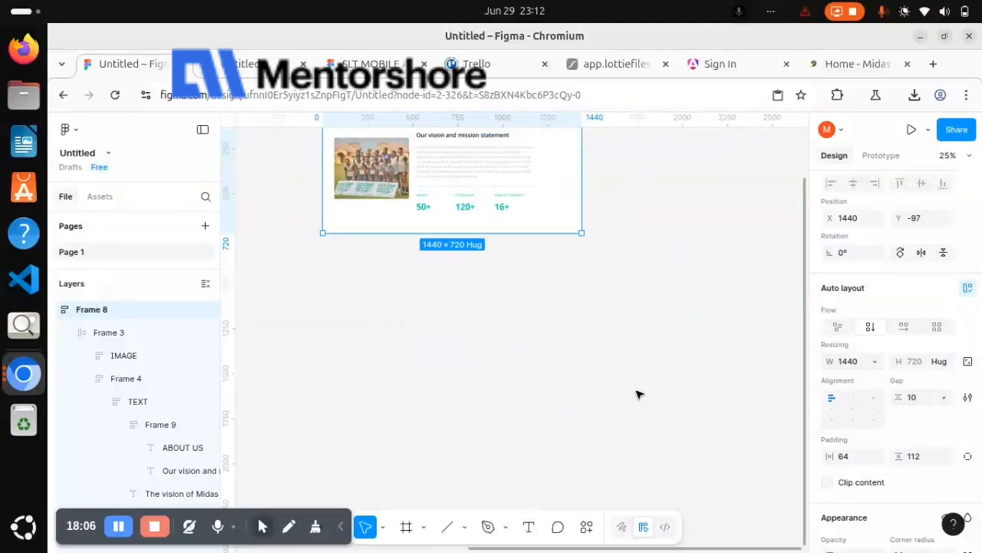
pyautogui.scroll(2, 638, 394)
pyautogui.hscroll(-1, 638, 395)
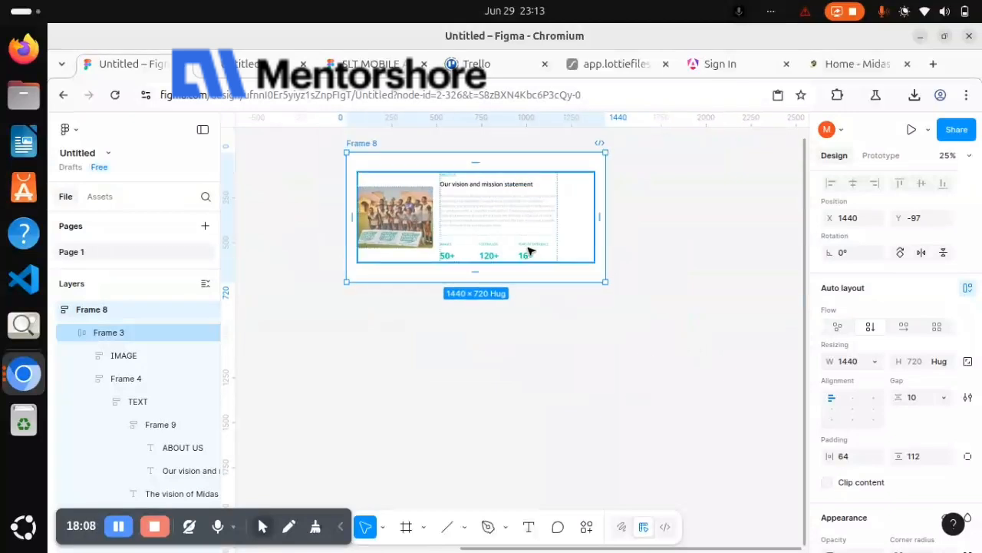
# Center the contents of Frame 3 in its auto layout and set its width to hug contents
pyautogui.click(529, 251)
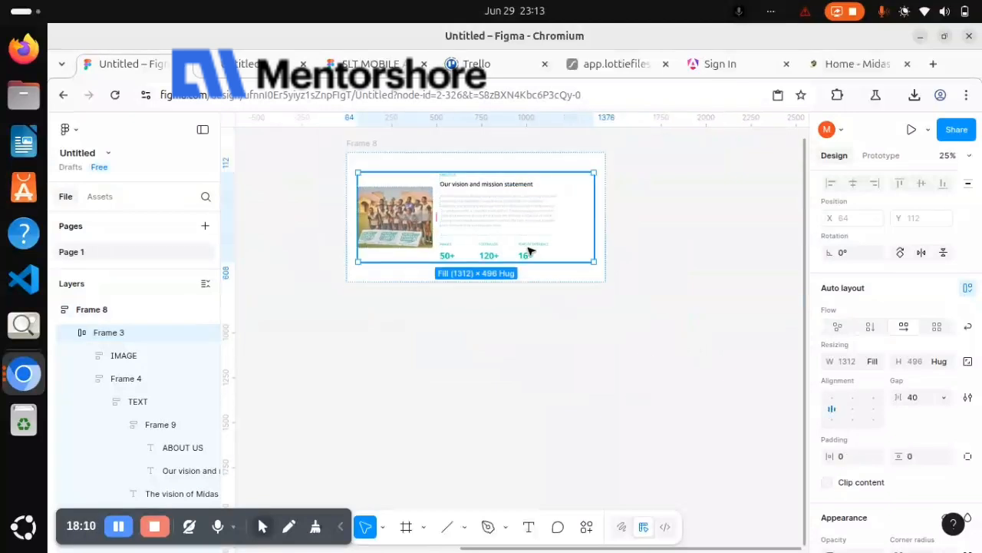
pyautogui.click(854, 408)
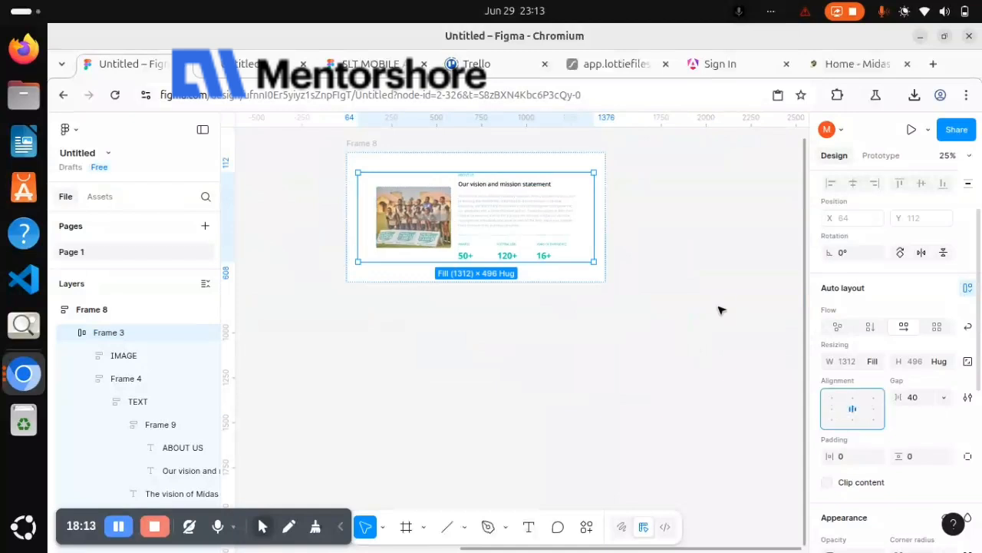
pyautogui.doubleClick(532, 209)
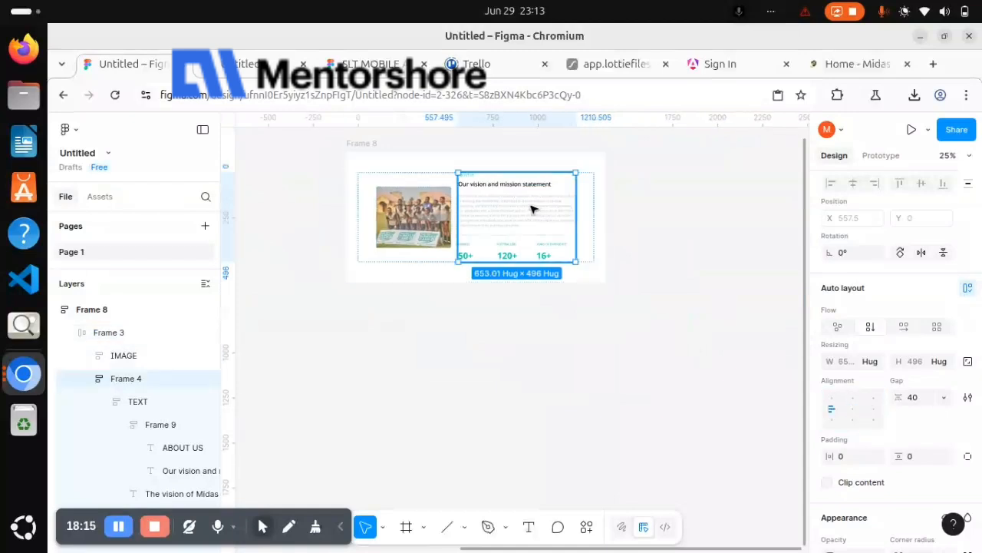
pyautogui.click(585, 207)
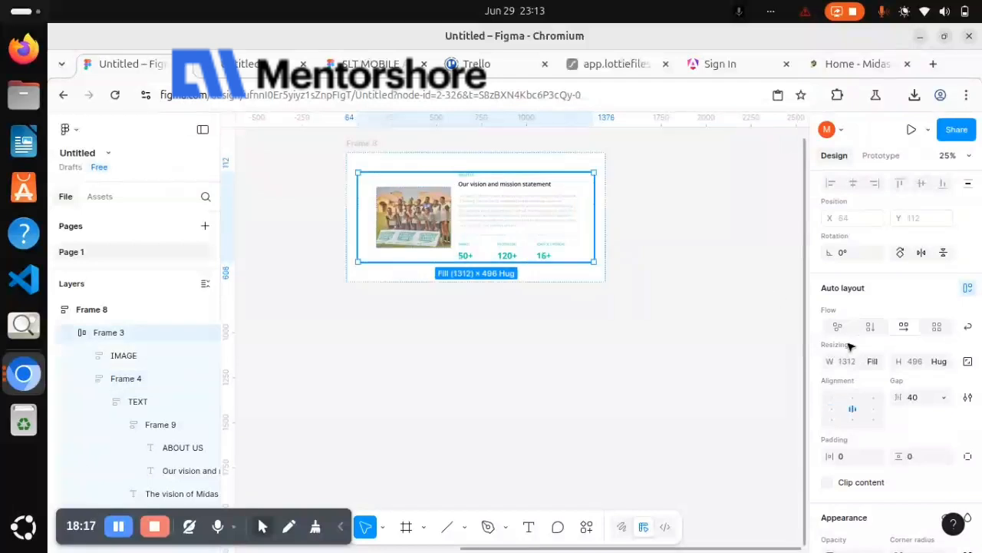
pyautogui.click(878, 364)
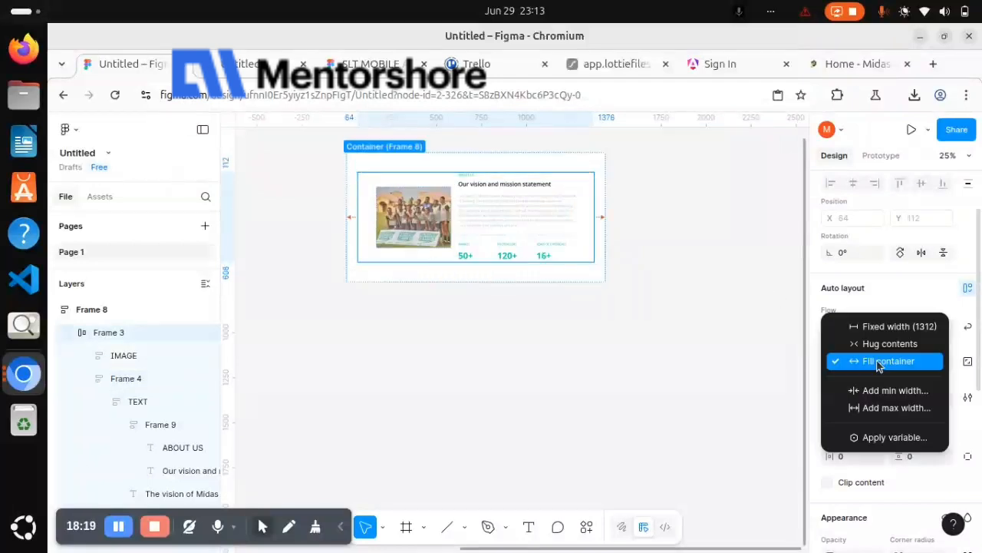
pyautogui.click(888, 345)
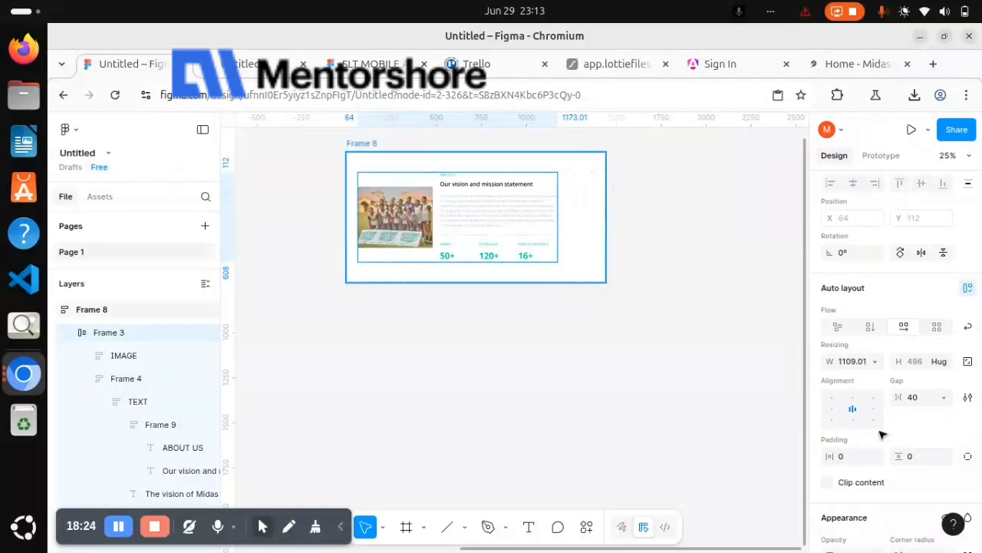
# Center Frame 3 horizontally inside Frame 8 through the parent frame's auto layout alignment
pyautogui.click(591, 229)
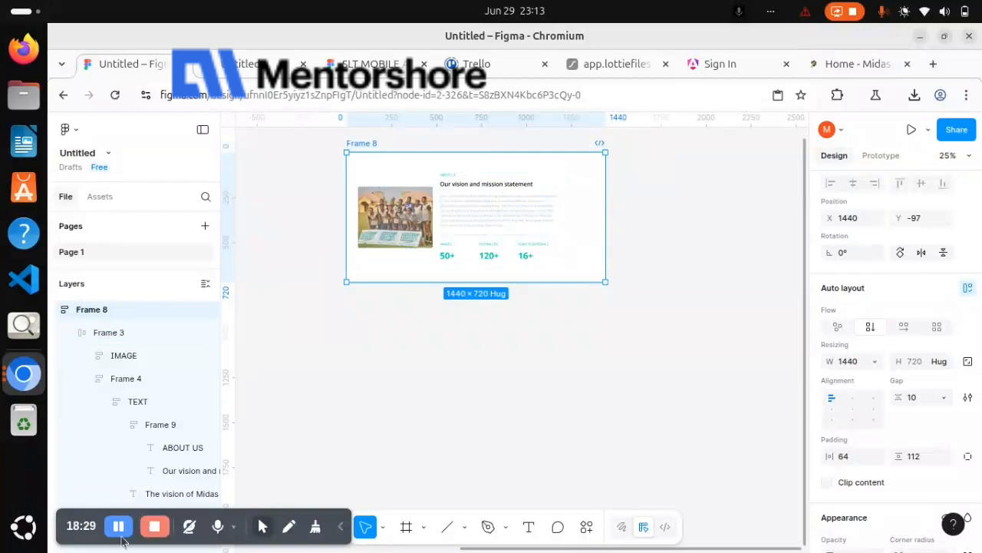
pyautogui.press('Return')
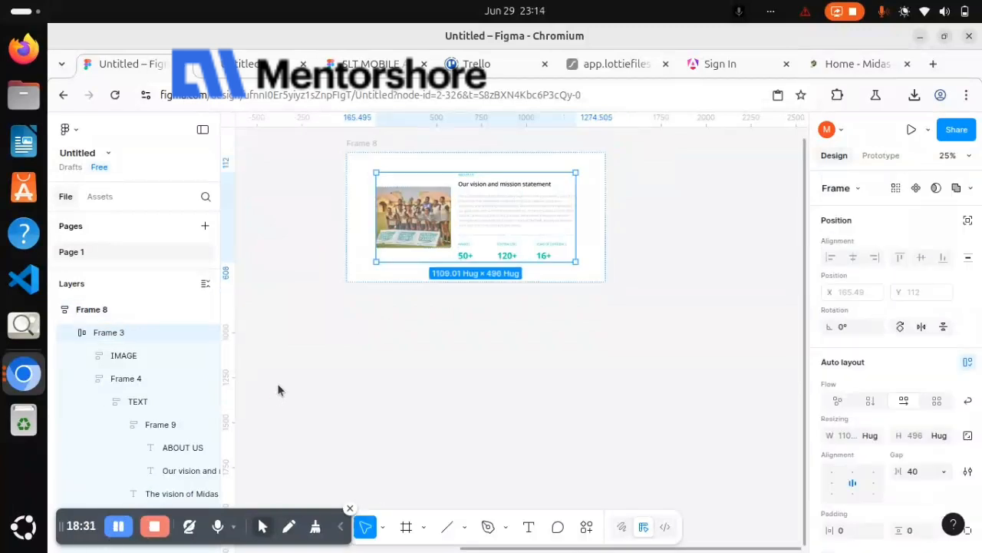
# Enlarge the IMAGE team photo in Frame 3 proportionally to about 501 × 410
pyautogui.click(410, 236)
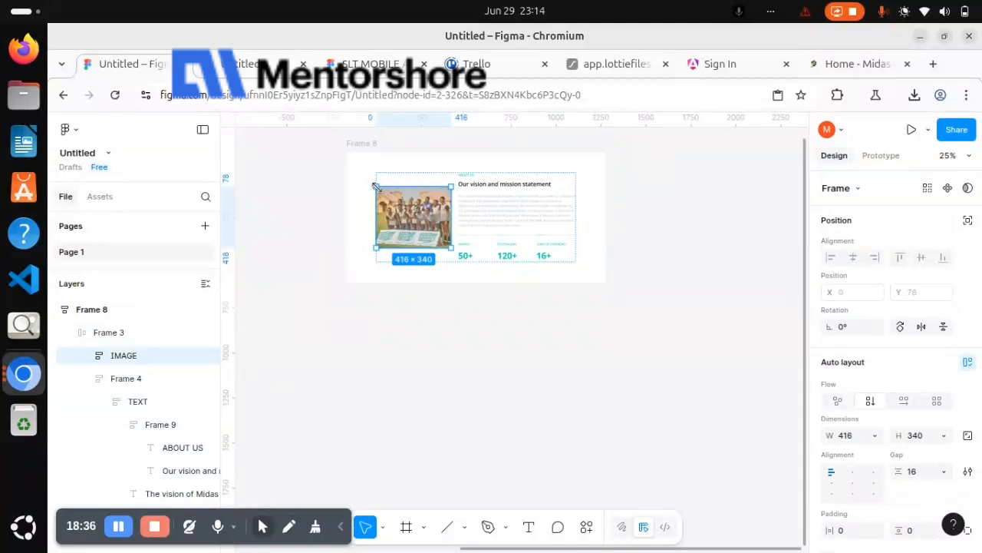
pyautogui.moveTo(376, 187); pyautogui.dragTo(362, 179)
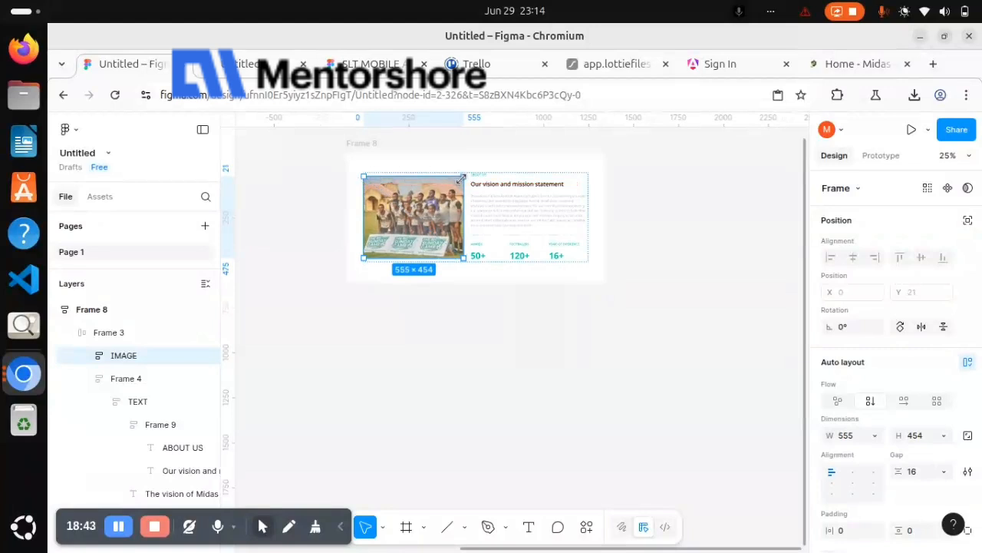
pyautogui.moveTo(459, 182); pyautogui.dragTo(457, 184)
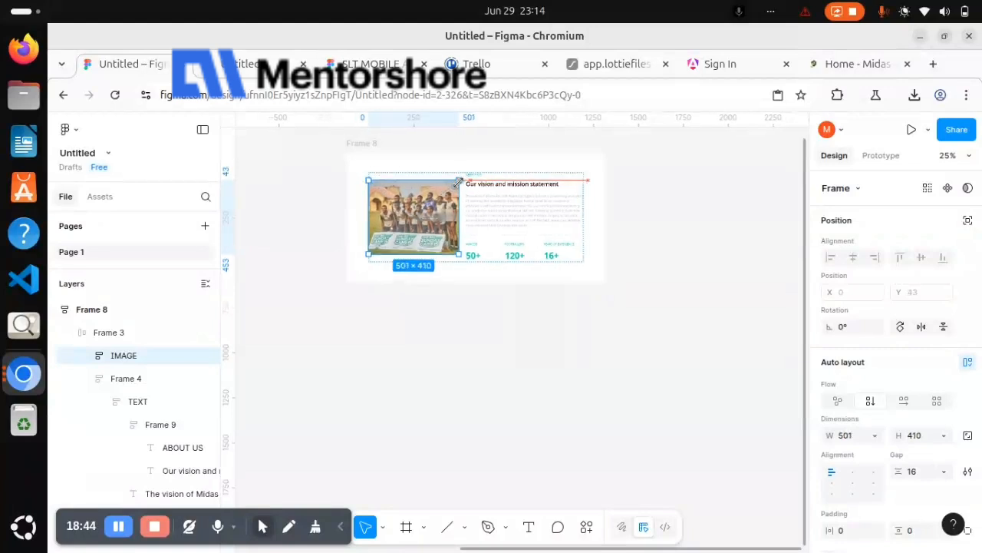
pyautogui.click(642, 212)
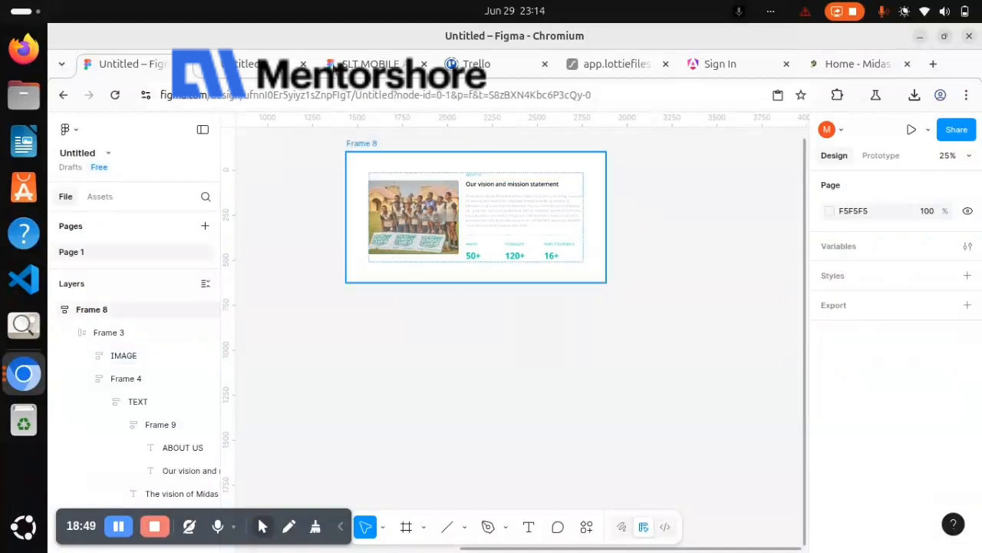
# Examine the whole About Us section with the enlarged photo in the prototype preview, and return to the design file
pyautogui.click(291, 67)
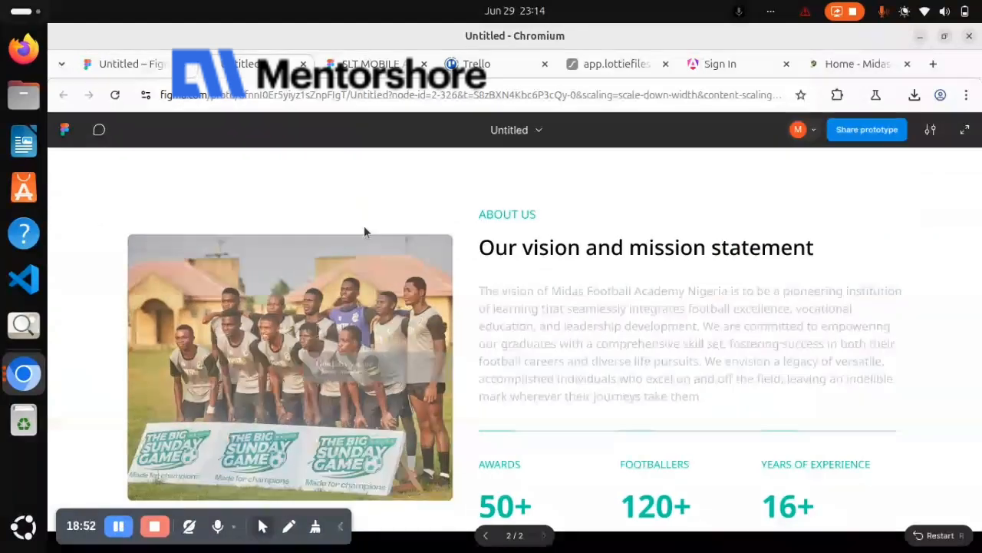
pyautogui.scroll(-1, 367, 232)
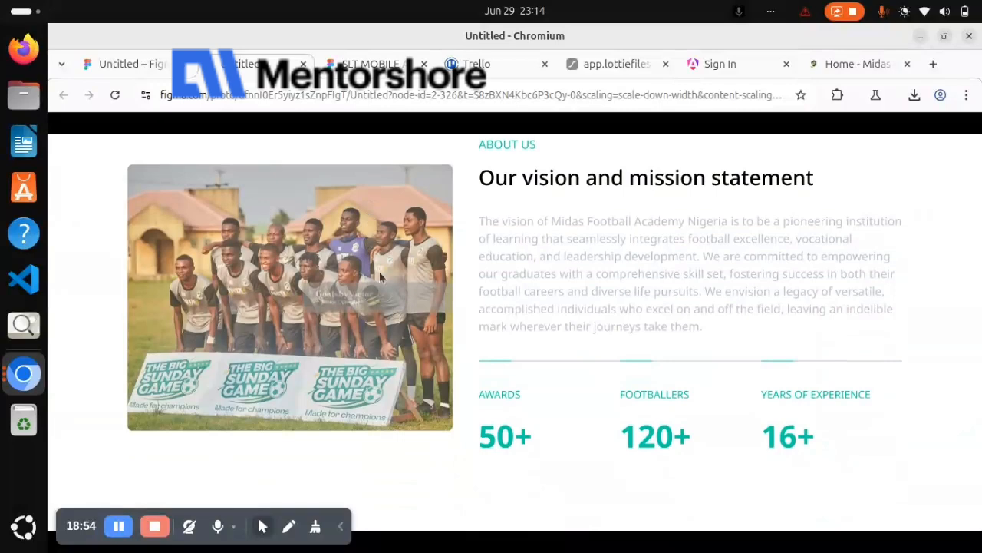
pyautogui.scroll(1, 376, 393)
pyautogui.scroll(-1, 376, 395)
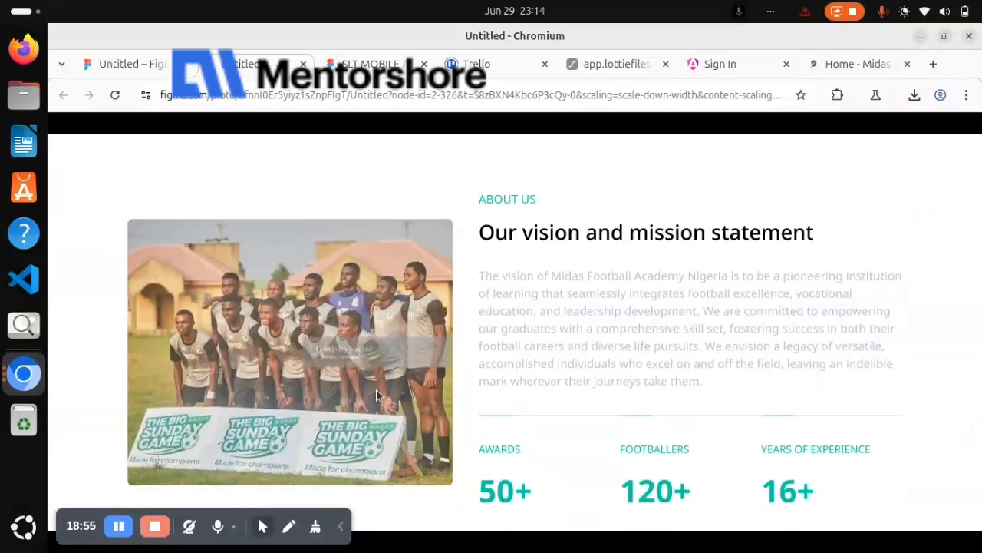
pyautogui.scroll(1, 376, 396)
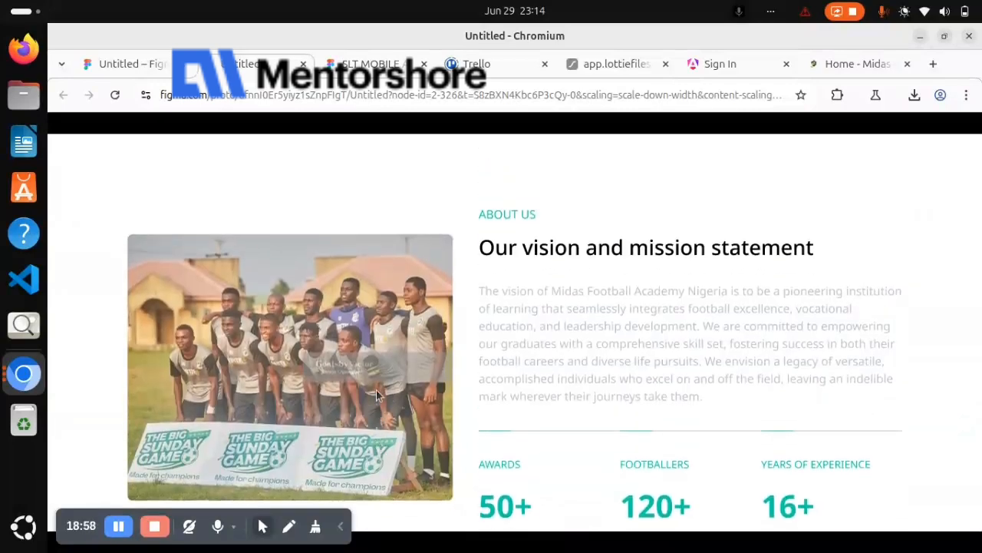
pyautogui.scroll(-1, 376, 395)
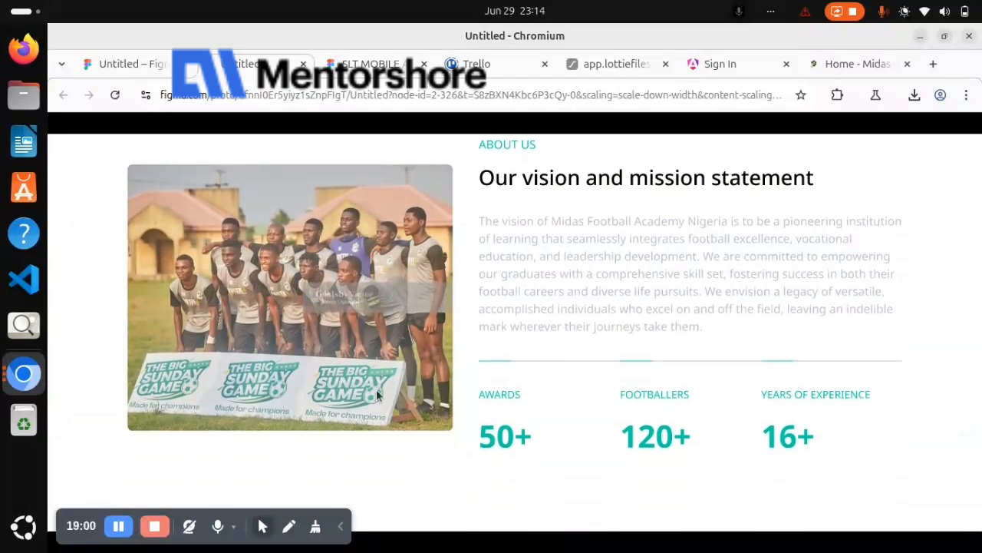
pyautogui.scroll(1, 376, 396)
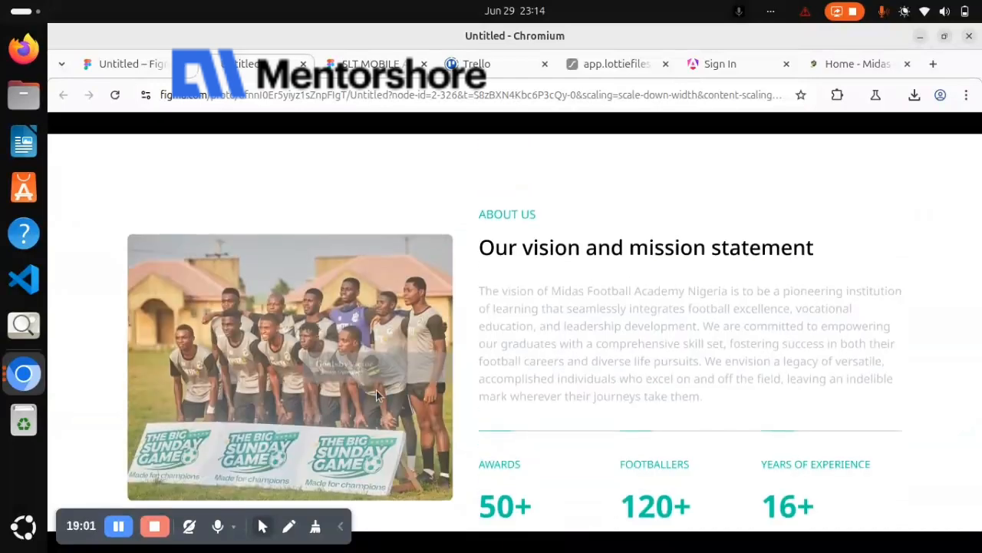
pyautogui.scroll(-1, 353, 361)
pyautogui.scroll(1, 300, 288)
pyautogui.click(142, 63)
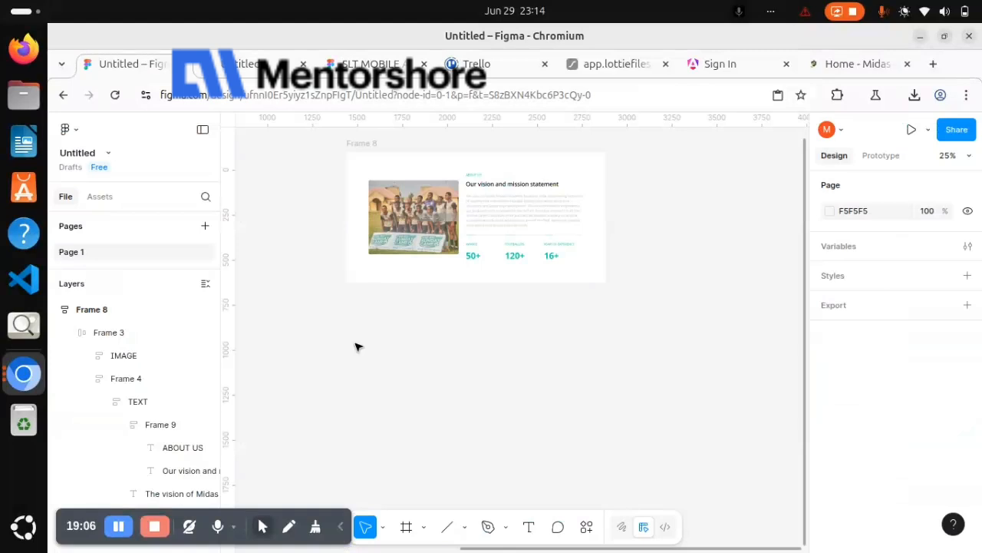